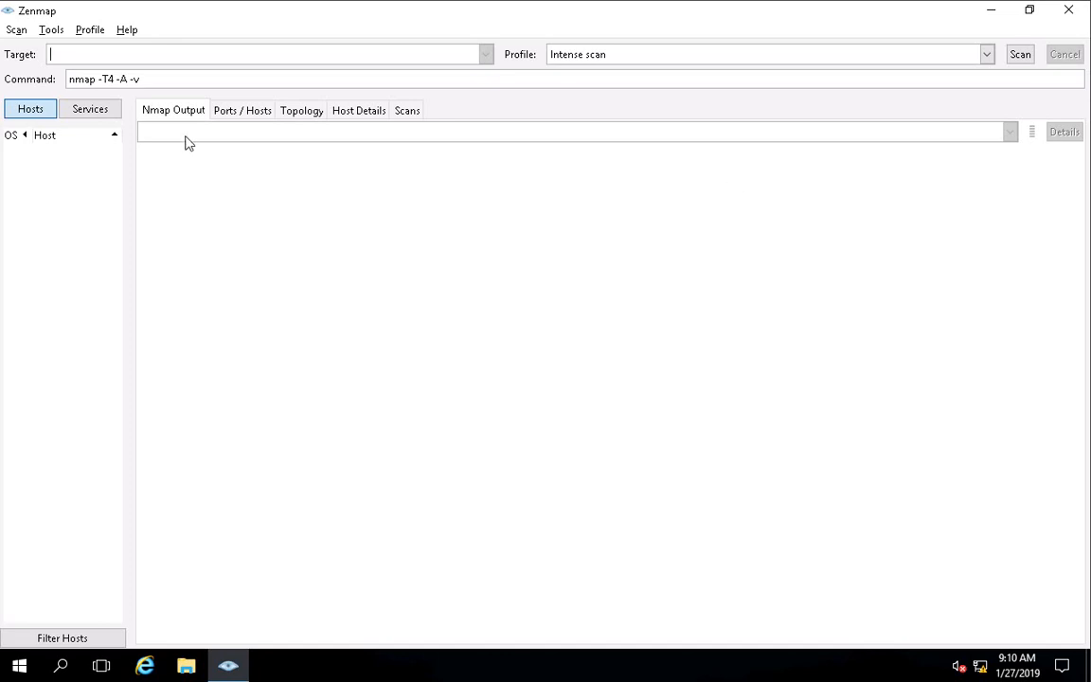
# Replace the default options in the scan command so it reads nmap -O 10.10.10.1-254.
pyautogui.click(176, 85)
pyautogui.press('BackSpace')
pyautogui.press('BackSpace')
pyautogui.press('BackSpace')
pyautogui.press('BackSpace')
pyautogui.press('BackSpace')
pyautogui.press('BackSpace')
pyautogui.press('BackSpace')
pyautogui.press('BackSpace')
pyautogui.press('BackSpace')
pyautogui.write('-O 10')
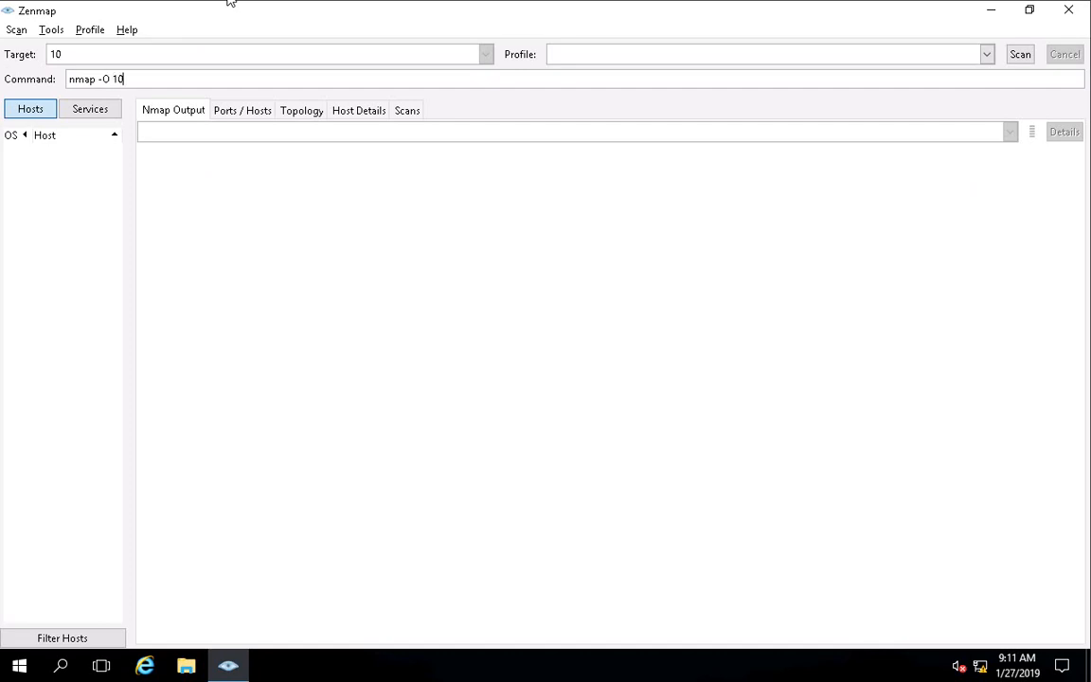
pyautogui.write('.10.10.1-254')
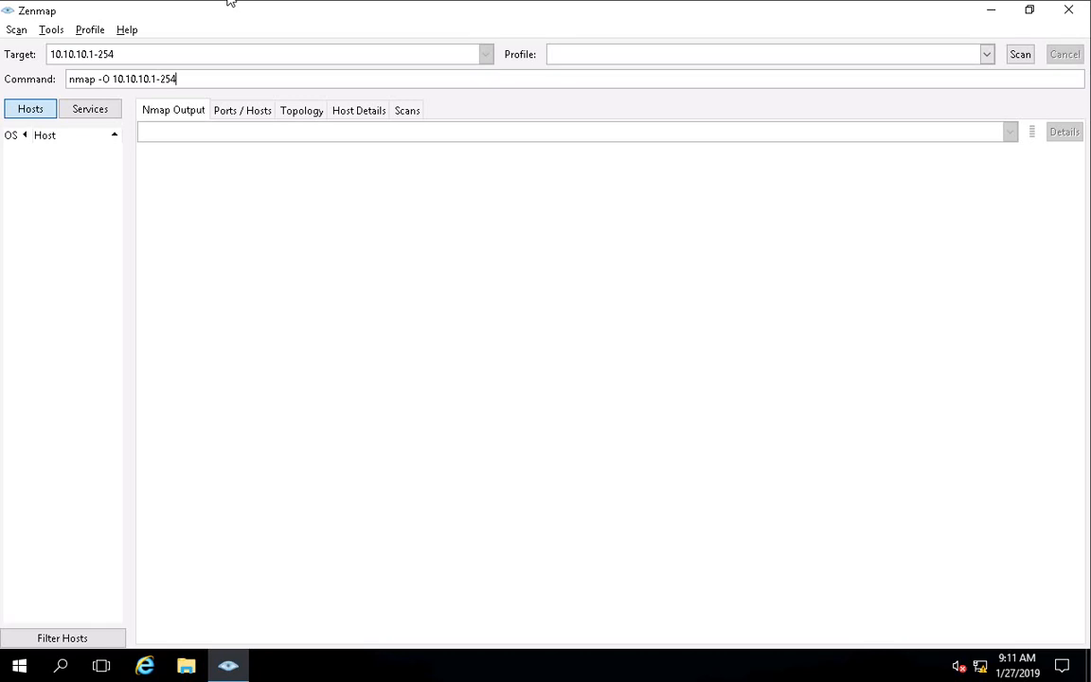
# Remove the 1-254 host range from the end of the command's target address.
pyautogui.press('BackSpace')
pyautogui.press('BackSpace')
pyautogui.press('BackSpace')
pyautogui.press('BackSpace')
pyautogui.press('BackSpace')
pyautogui.write('0/24')
pyautogui.press('BackSpace')
pyautogui.press('BackSpace')
pyautogui.press('BackSpace')
pyautogui.press('BackSpace')
# Complete the command as nmap -O 10.10.10.* and run the OS detection scan.
pyautogui.write('*')
pyautogui.press('Return')
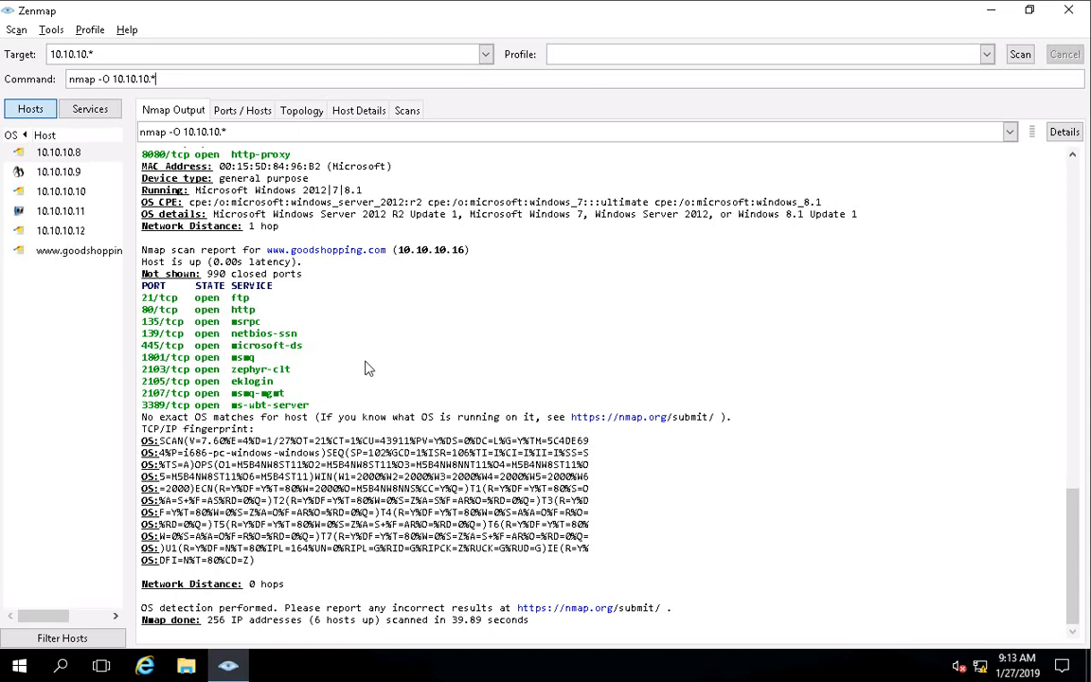
# Review the scan output back to its beginning and examine the report heading, host status and closed-port lines for 10.10.10.8.
pyautogui.scroll(2, 366, 368)
pyautogui.scroll(7, 369, 369)
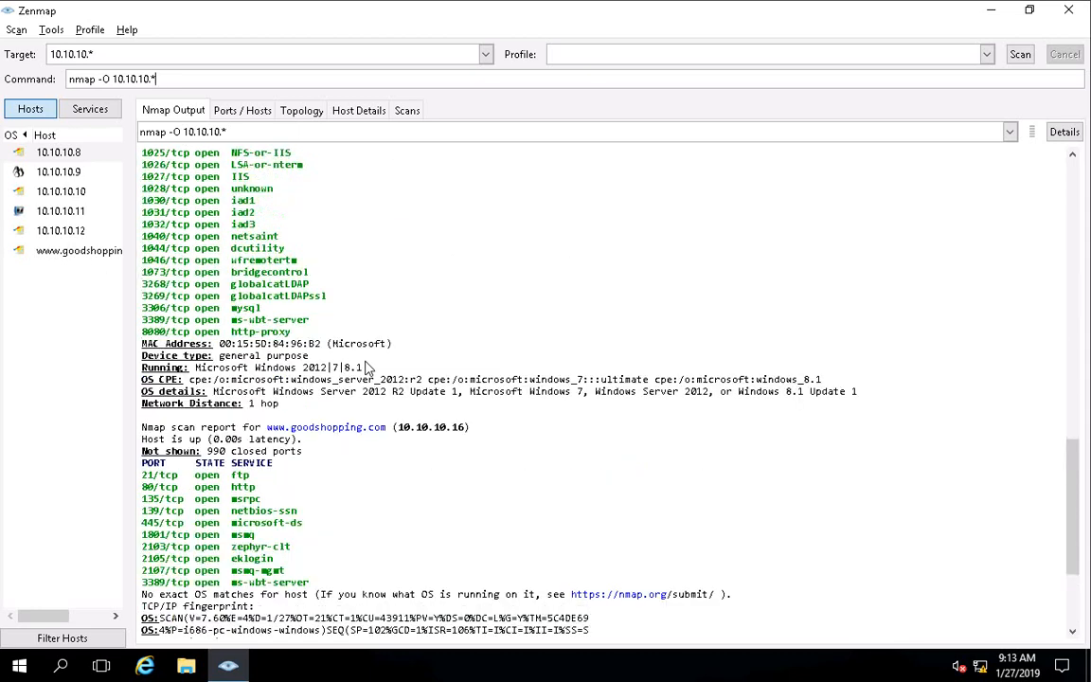
pyautogui.scroll(3, 368, 368)
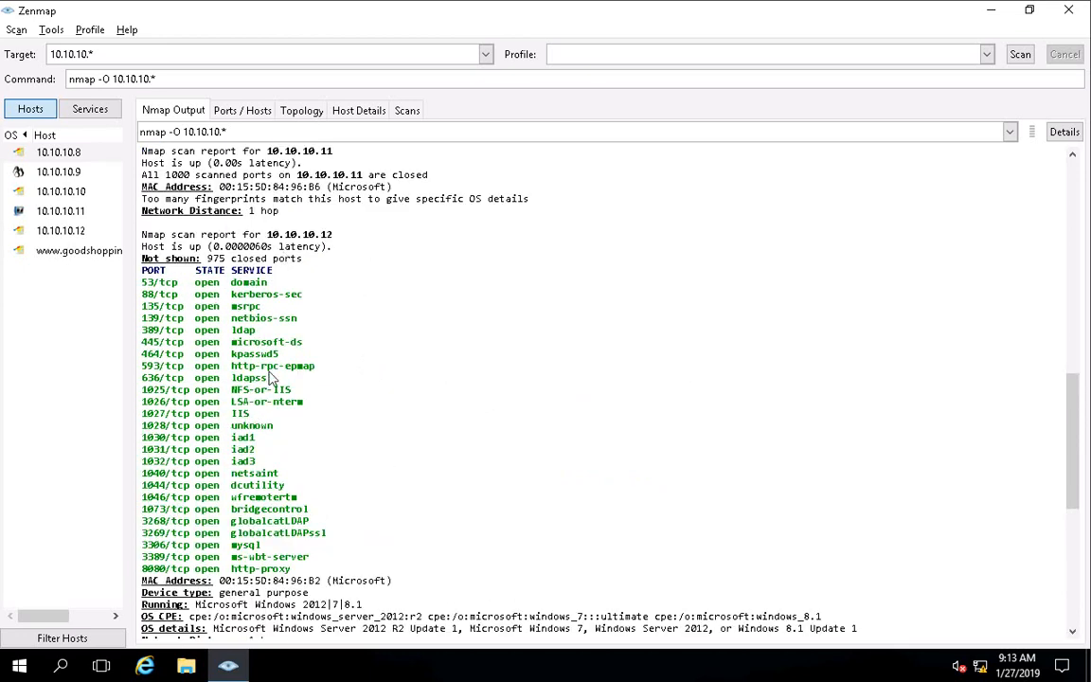
pyautogui.scroll(2, 302, 319)
pyautogui.scroll(15, 302, 319)
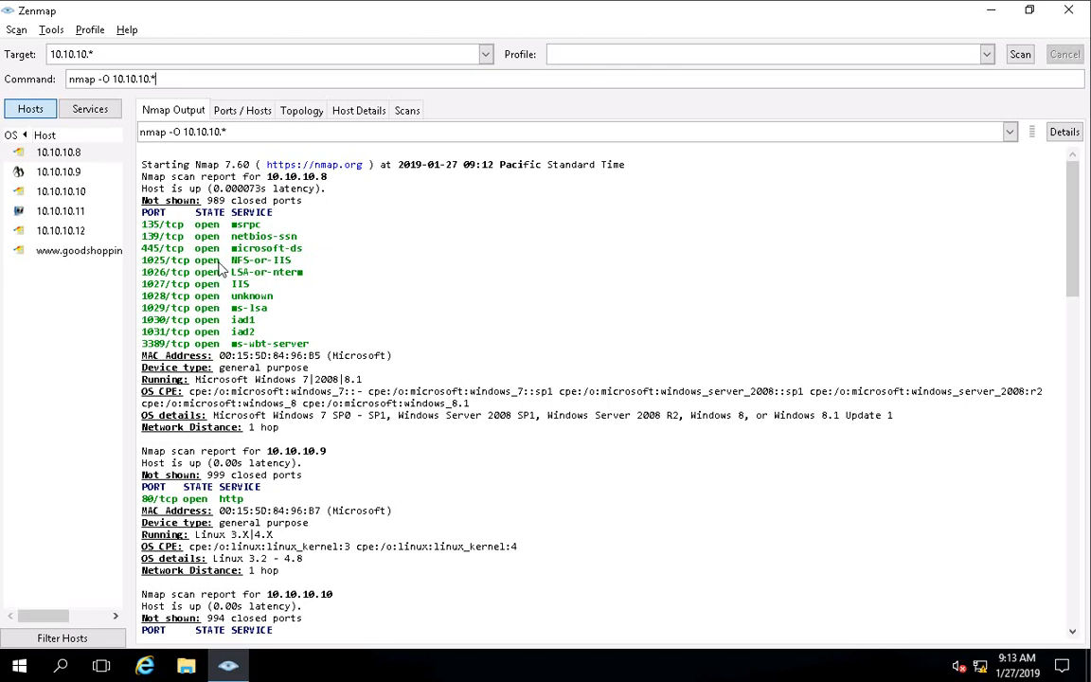
pyautogui.doubleClick(220, 177)
pyautogui.tripleClick(220, 177)
pyautogui.click(222, 178)
pyautogui.doubleClick(221, 178)
pyautogui.click(221, 178)
pyautogui.tripleClick(221, 179)
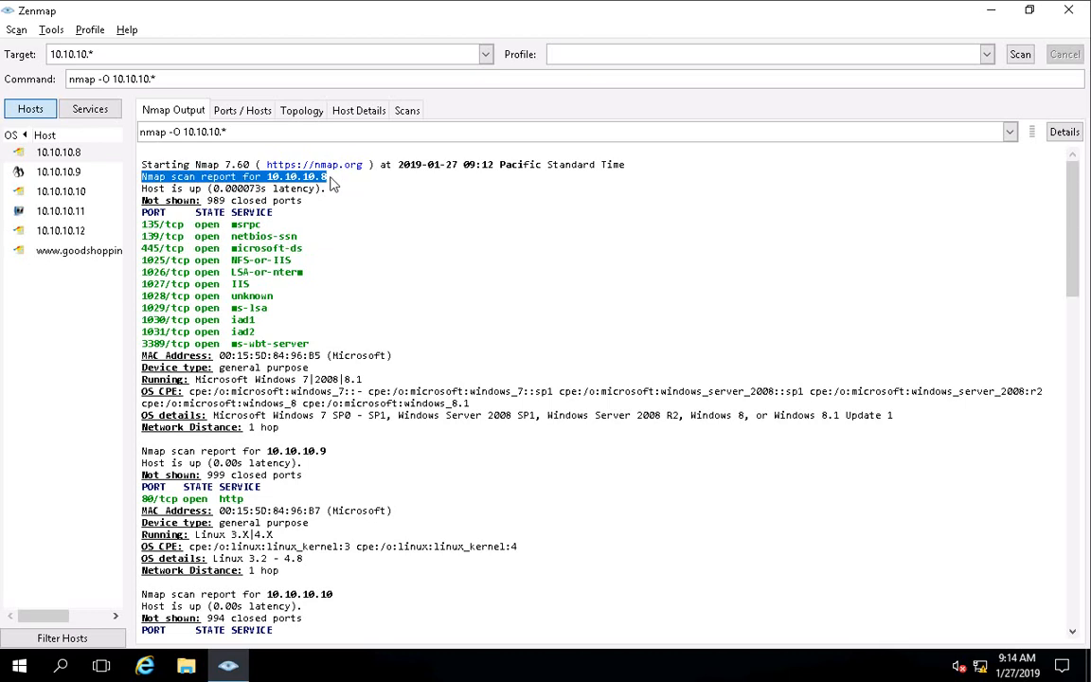
pyautogui.click(220, 189)
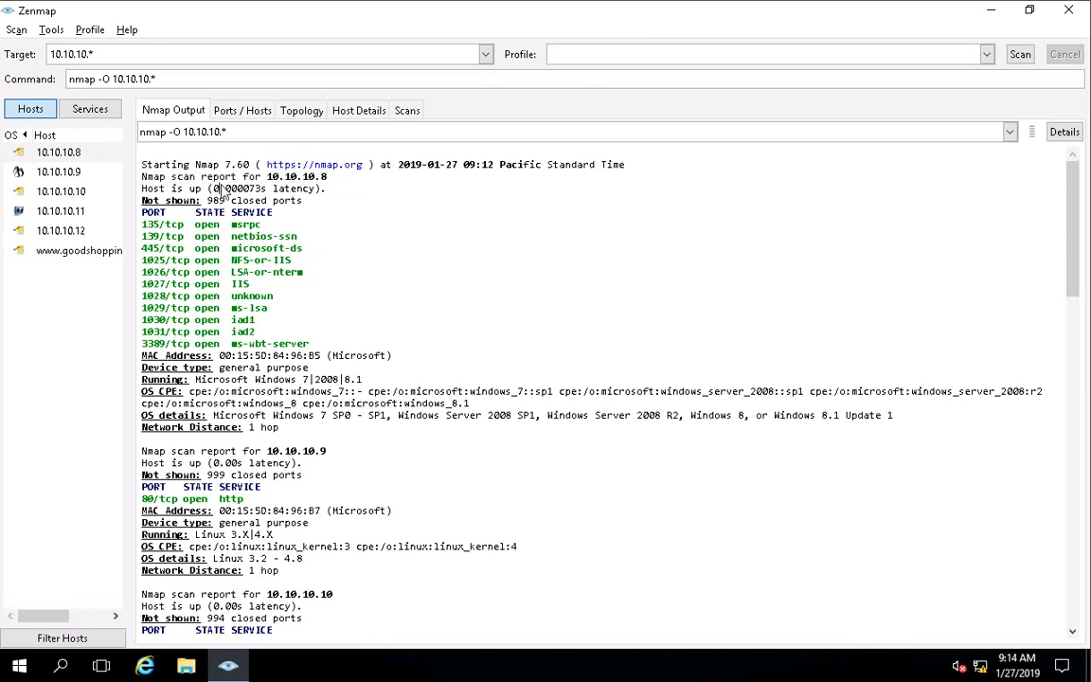
pyautogui.tripleClick(219, 189)
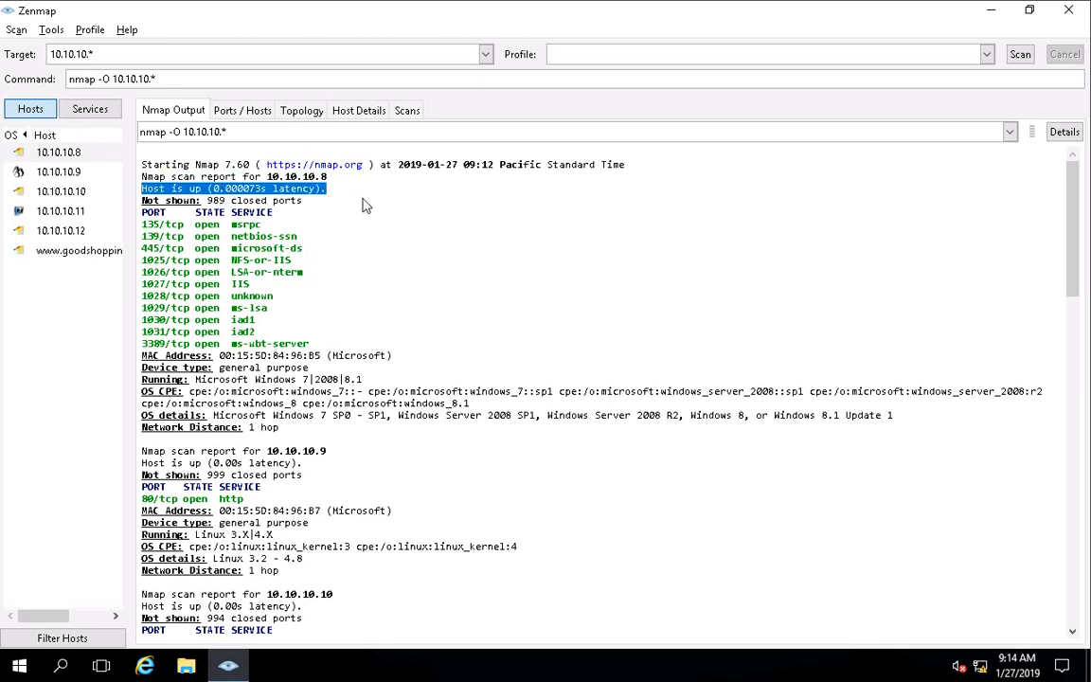
pyautogui.tripleClick(216, 199)
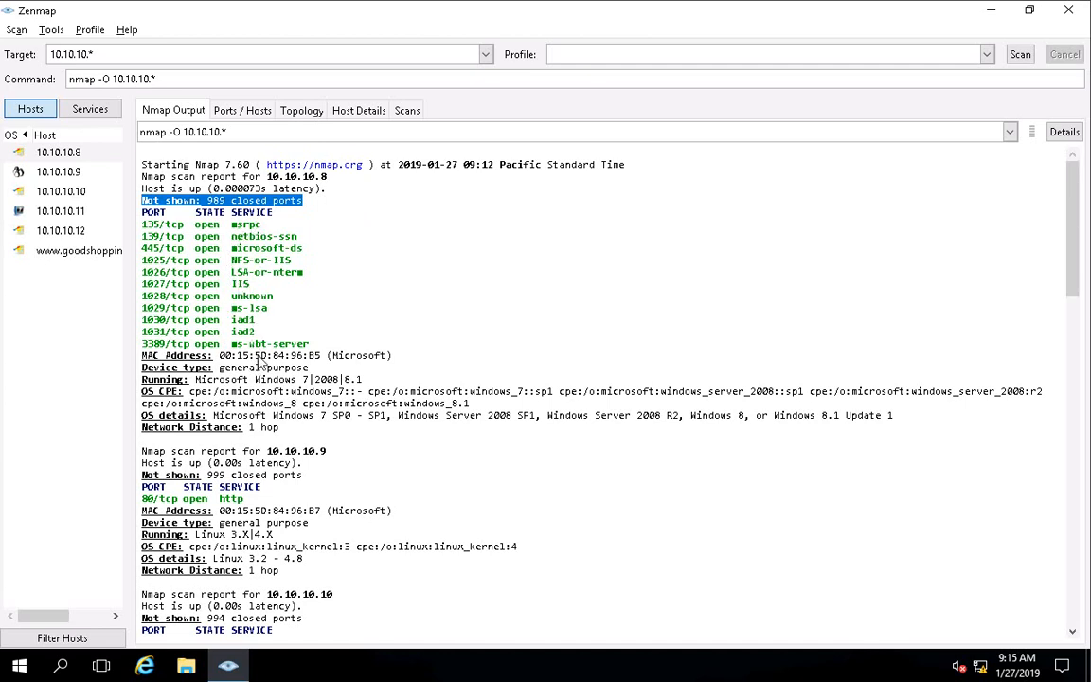
# Examine the MAC address, device type, running system, OS details and network distance reported for 10.10.10.8.
pyautogui.click(255, 359)
pyautogui.tripleClick(257, 359)
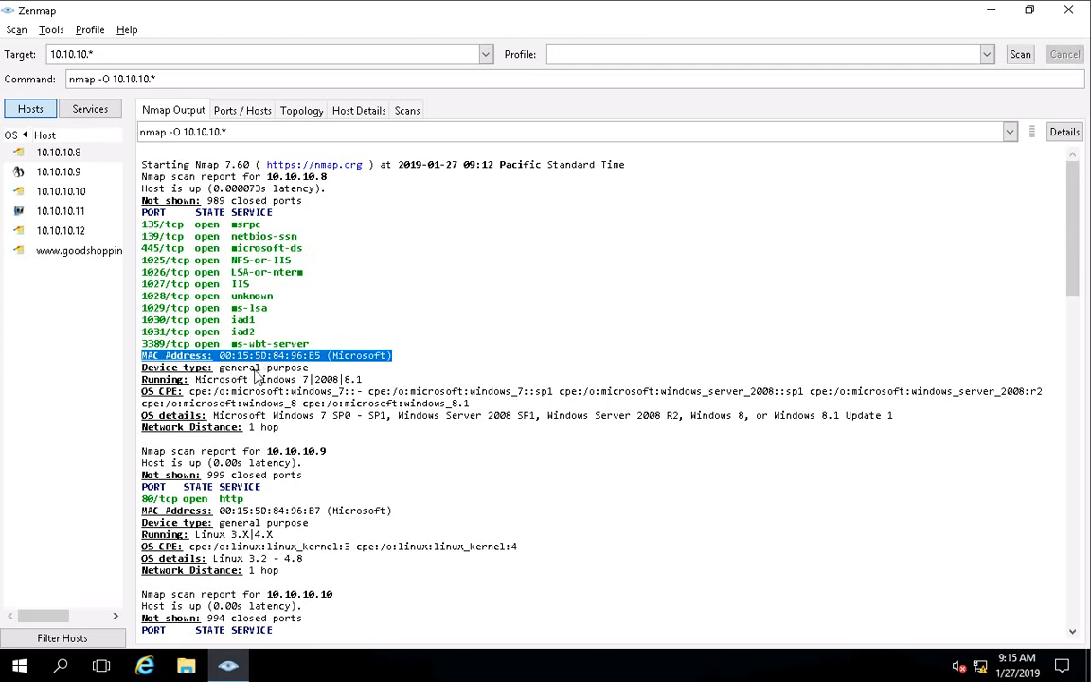
pyautogui.doubleClick(253, 369)
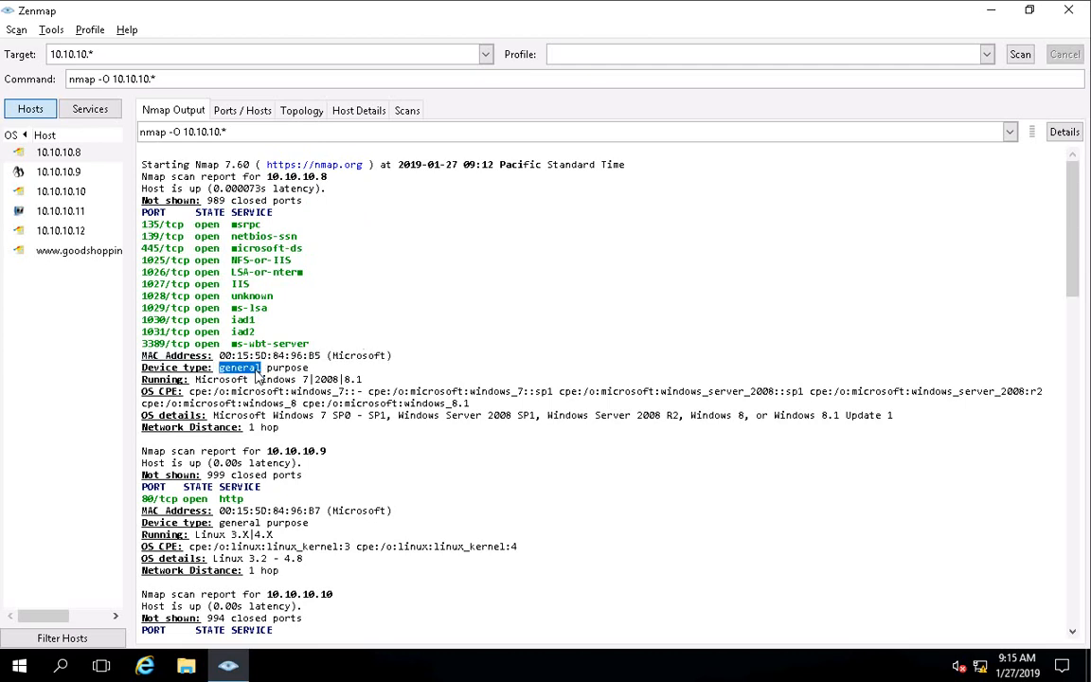
pyautogui.click(254, 373)
pyautogui.click(253, 374)
pyautogui.tripleClick(254, 374)
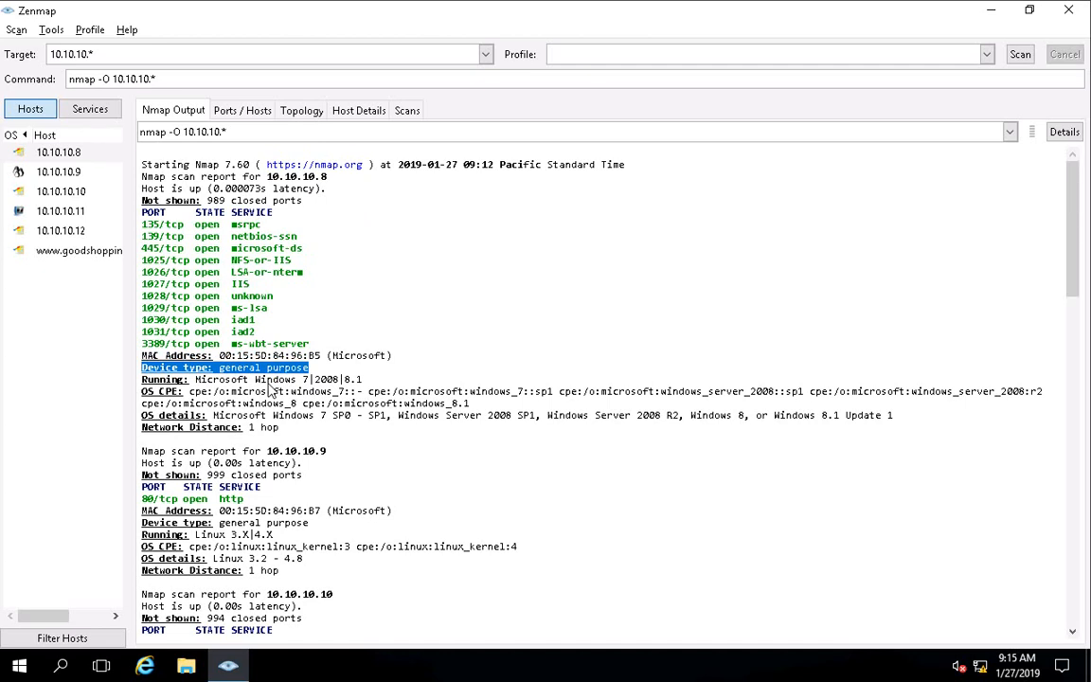
pyautogui.doubleClick(269, 381)
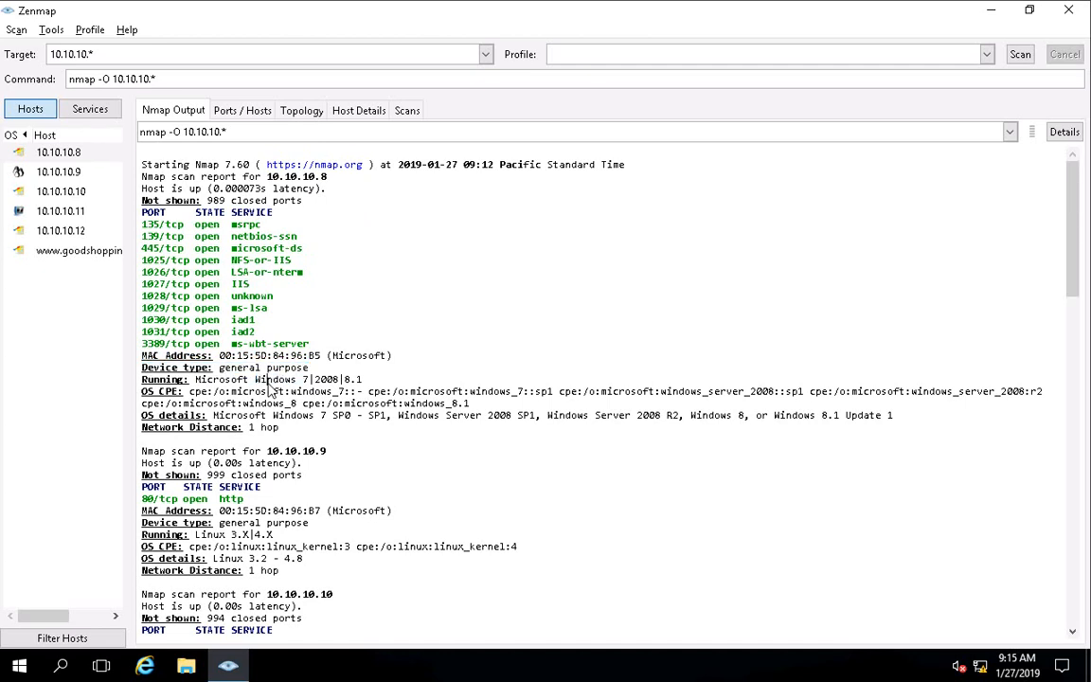
pyautogui.tripleClick(270, 380)
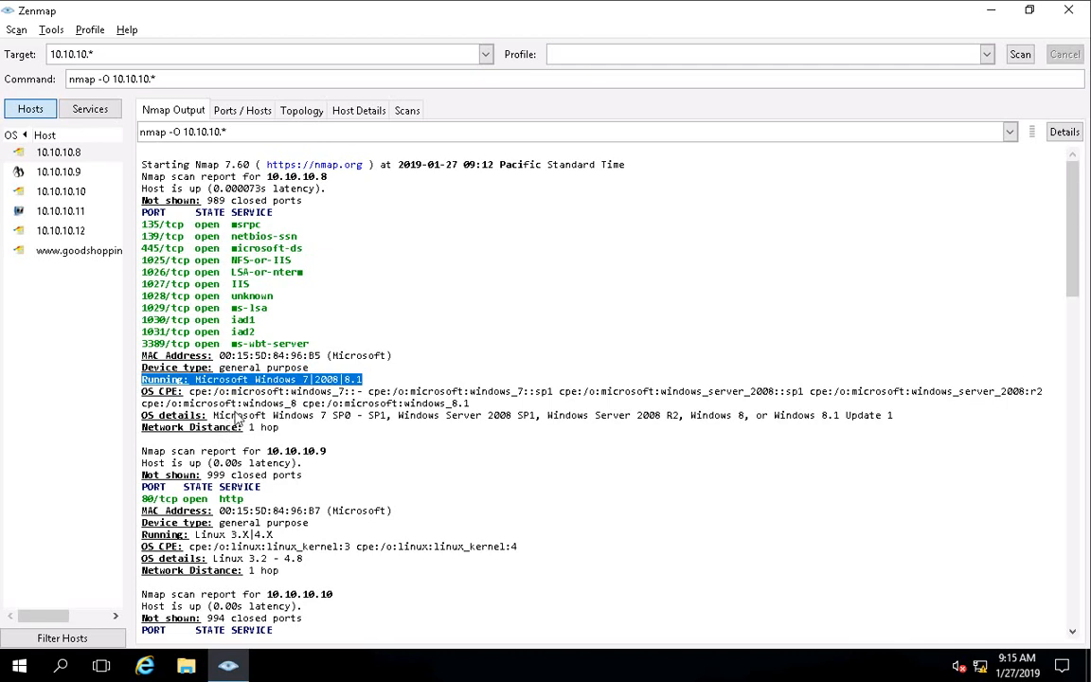
pyautogui.tripleClick(237, 417)
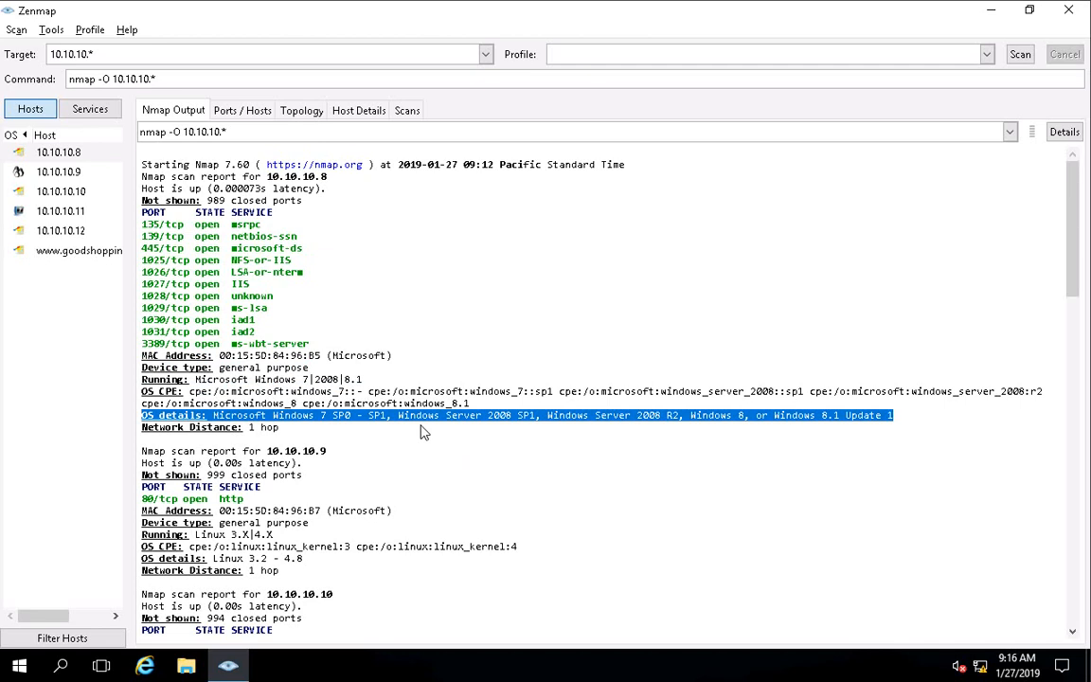
pyautogui.doubleClick(234, 429)
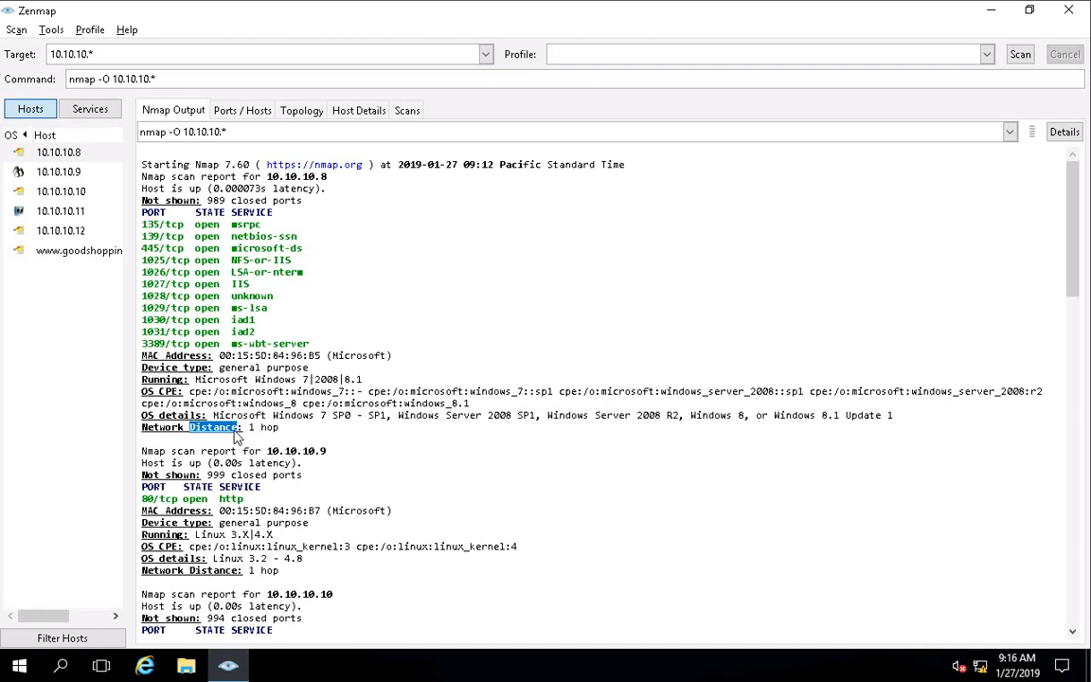
pyautogui.tripleClick(235, 431)
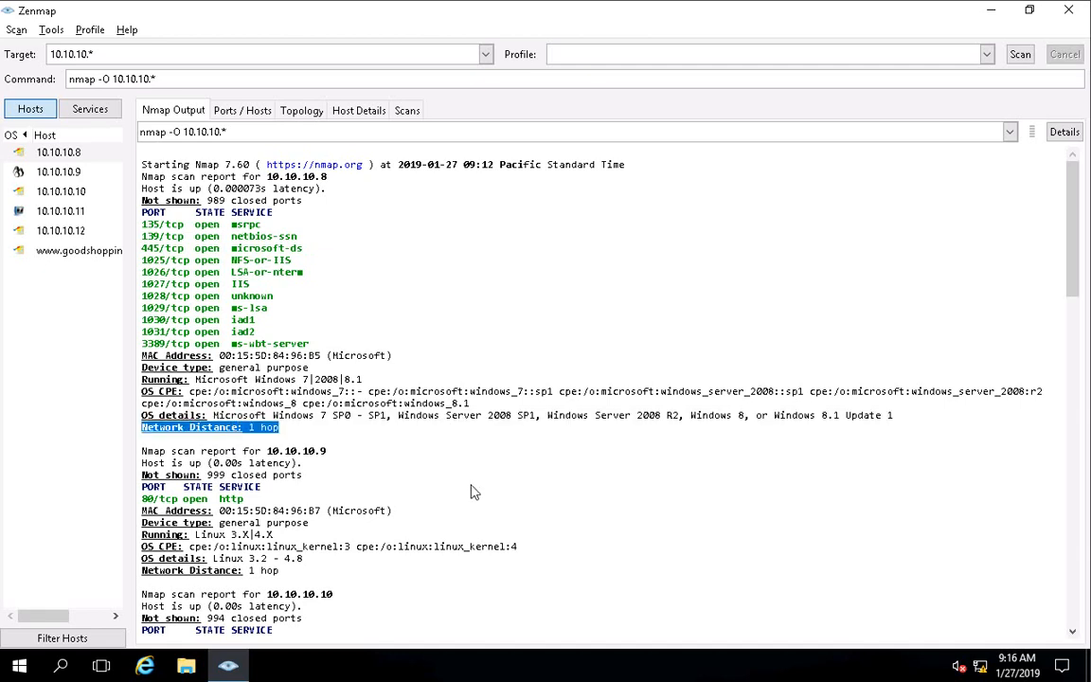
# Examine the running system and OS details lines in the report for 10.10.10.9.
pyautogui.scroll(-3, 472, 488)
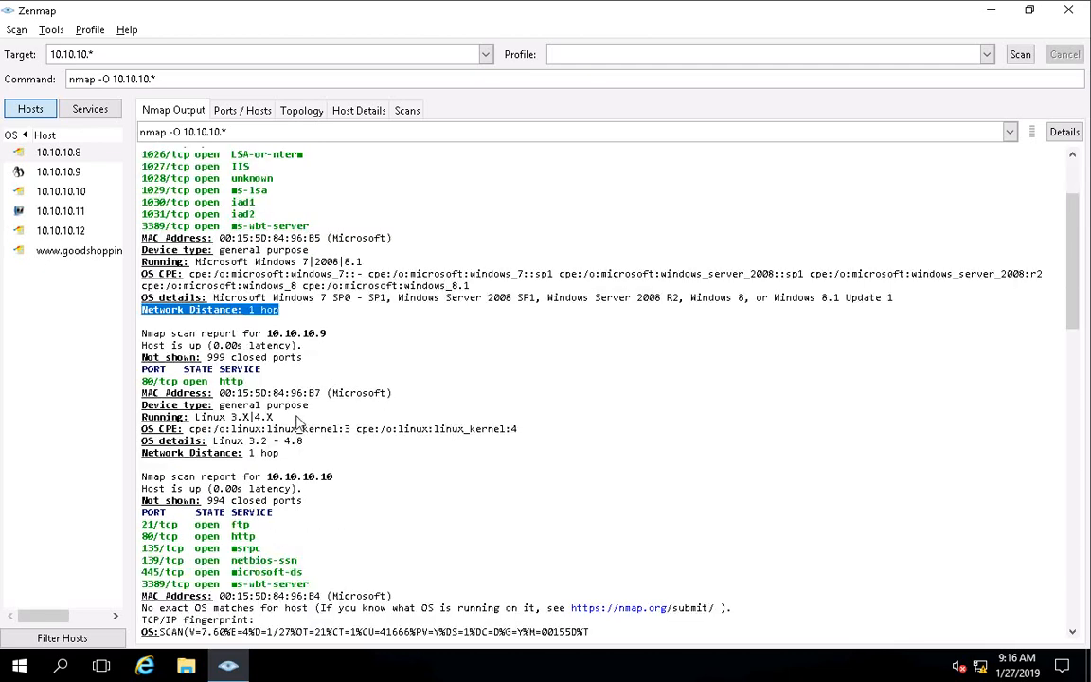
pyautogui.click(242, 423)
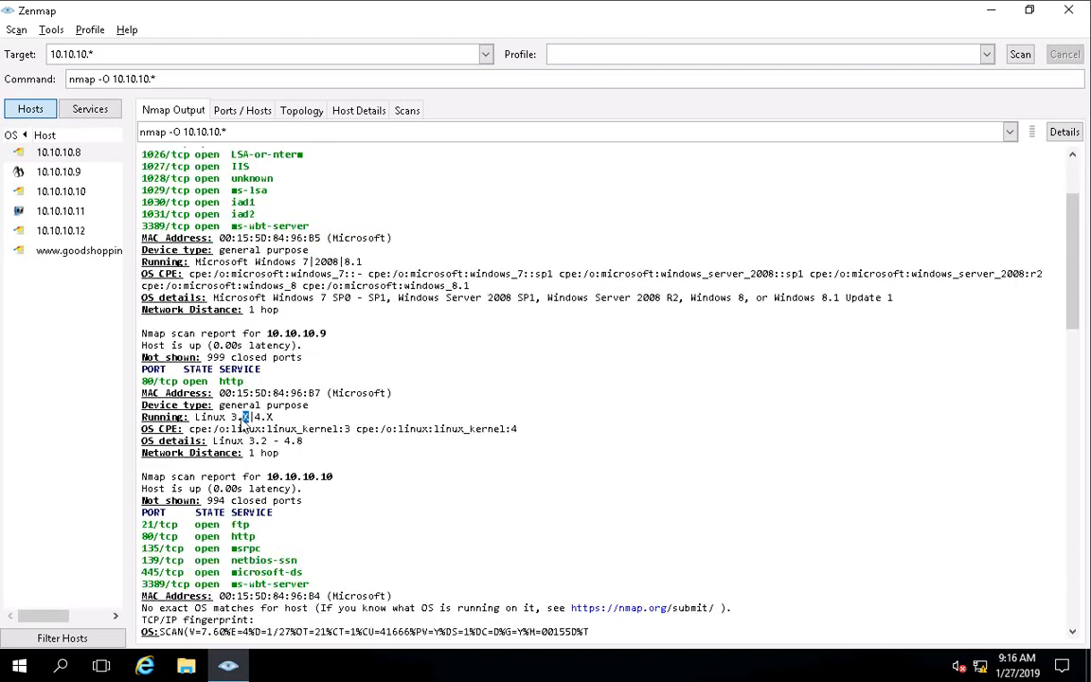
pyautogui.tripleClick(241, 418)
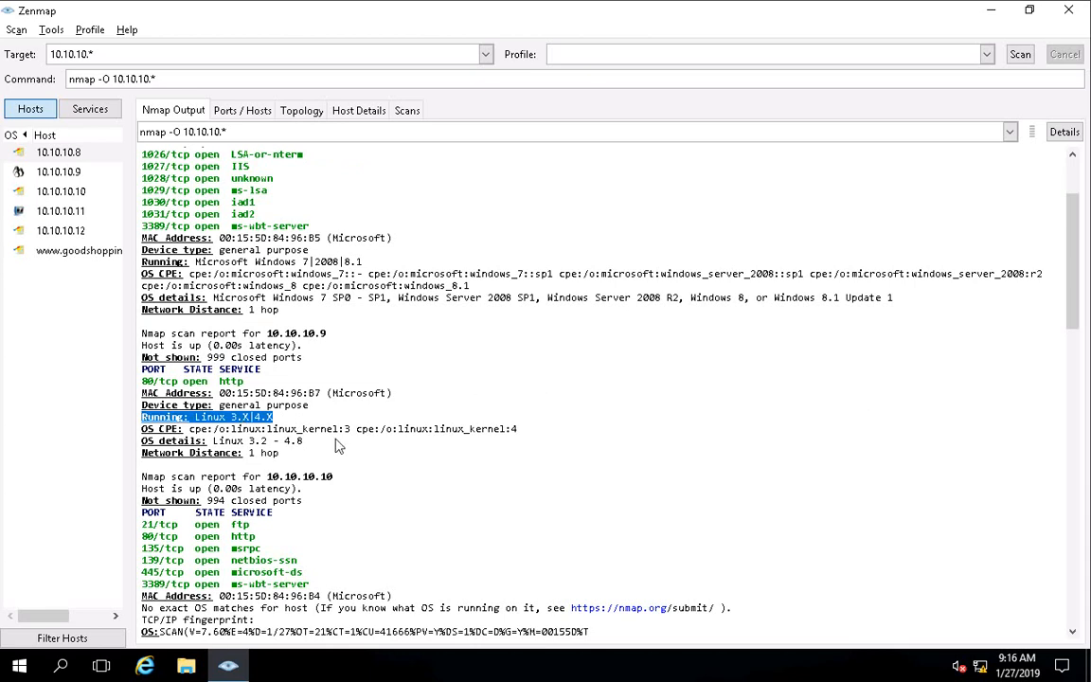
pyautogui.tripleClick(253, 442)
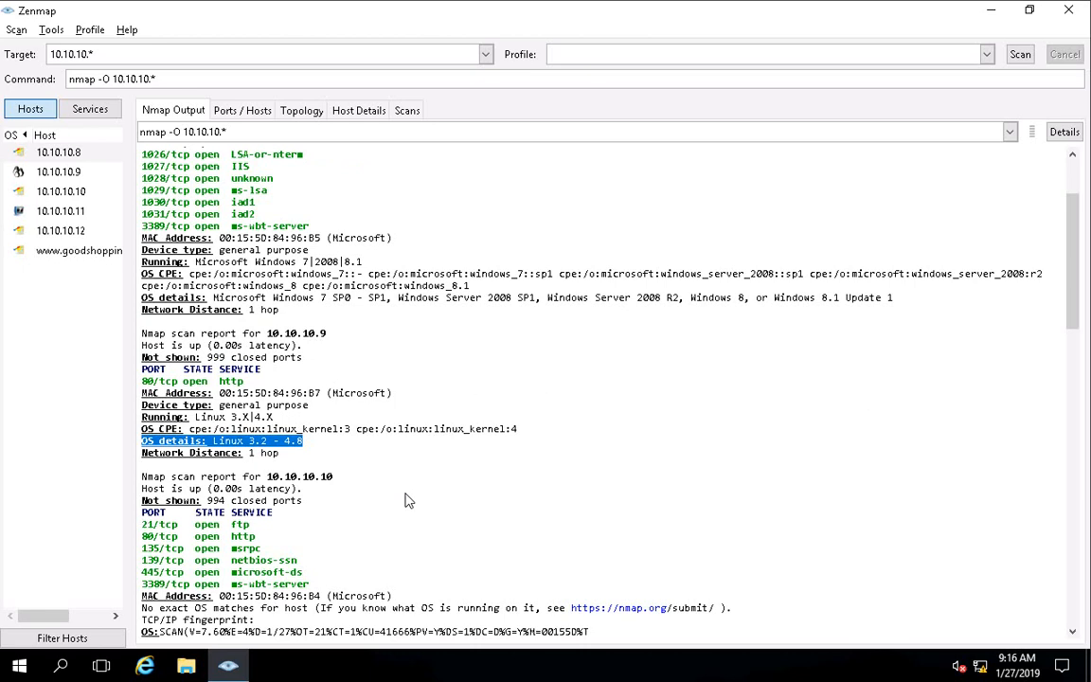
# Examine the MAC address and fingerprint for 10.10.10.10, and the MAC address and port status for 10.10.10.11.
pyautogui.scroll(-2, 407, 500)
pyautogui.scroll(-2, 407, 500)
pyautogui.scroll(-2, 370, 453)
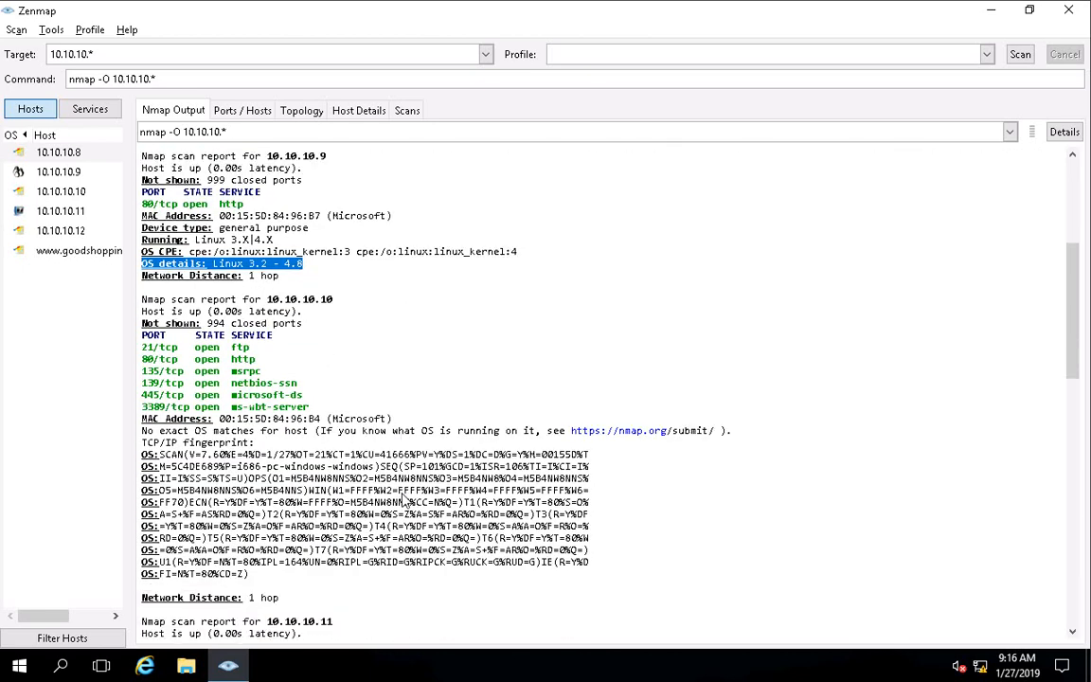
pyautogui.scroll(-2, 255, 519)
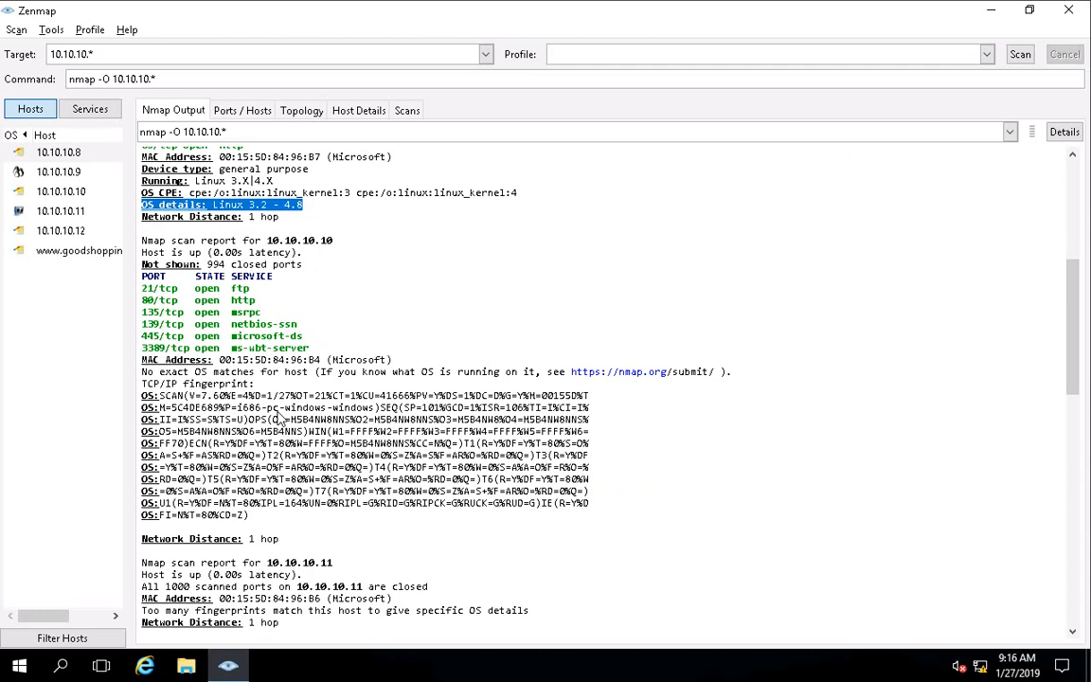
pyautogui.tripleClick(360, 364)
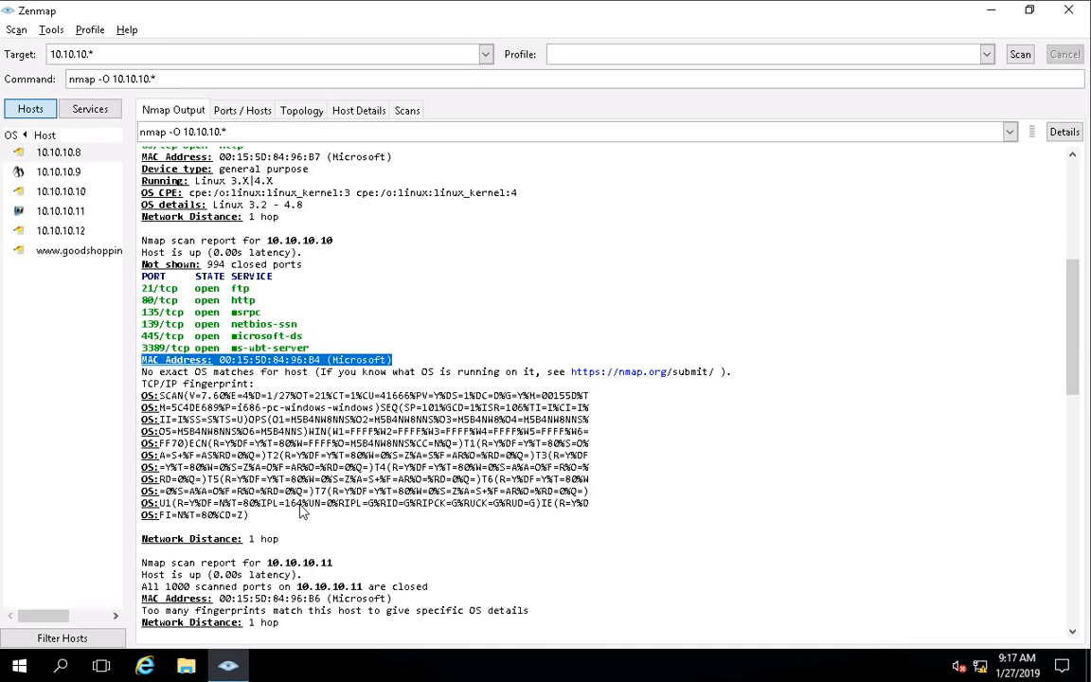
pyautogui.scroll(-5, 303, 511)
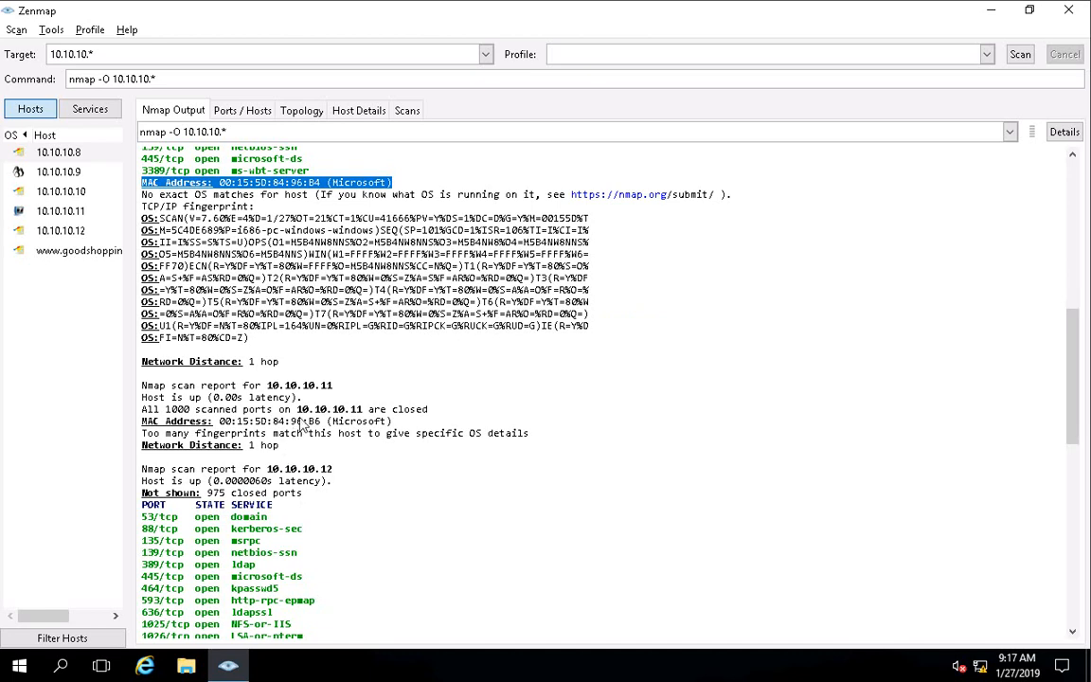
pyautogui.tripleClick(303, 420)
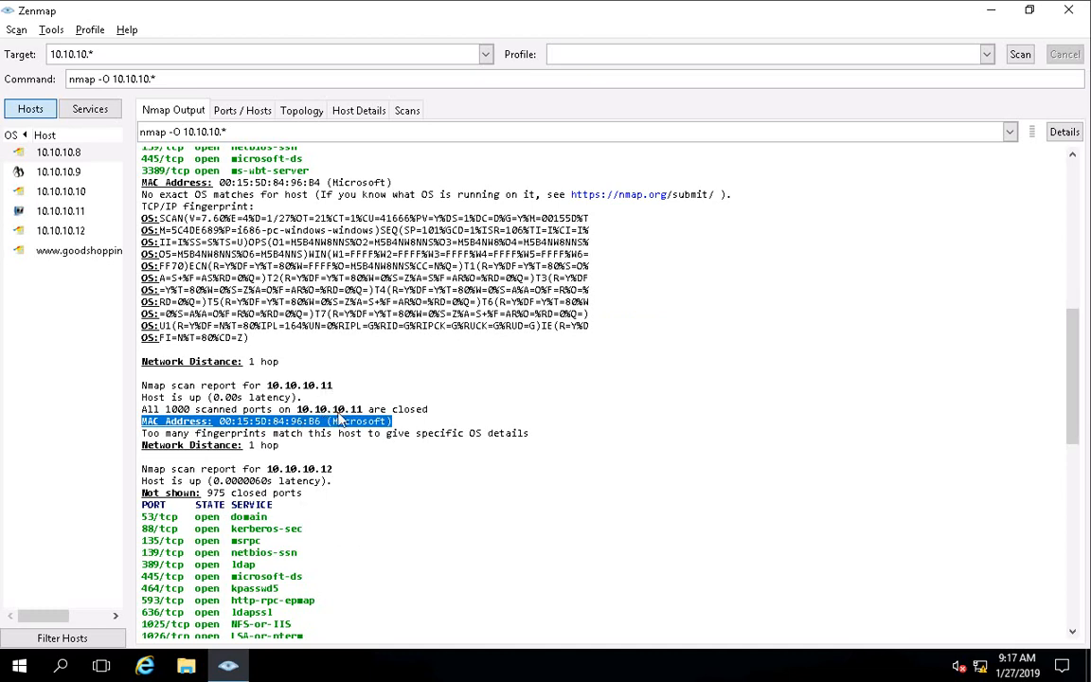
pyautogui.tripleClick(192, 411)
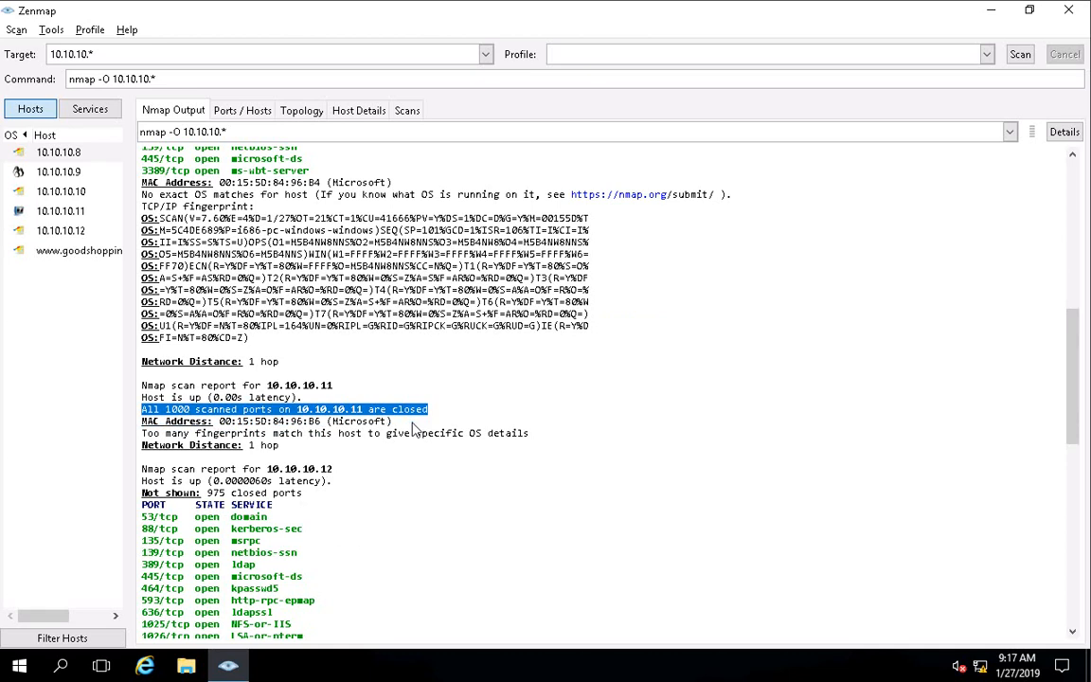
# Examine the open ports, device type, running system and OS details reported for 10.10.10.12.
pyautogui.scroll(-5, 412, 428)
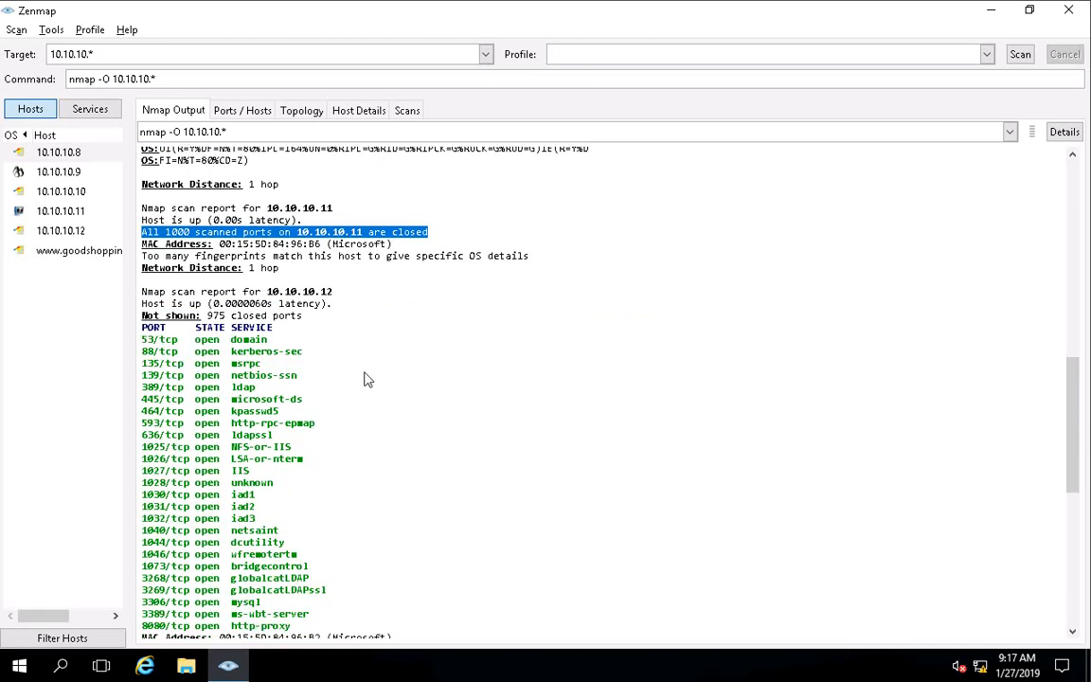
pyautogui.scroll(-2, 416, 428)
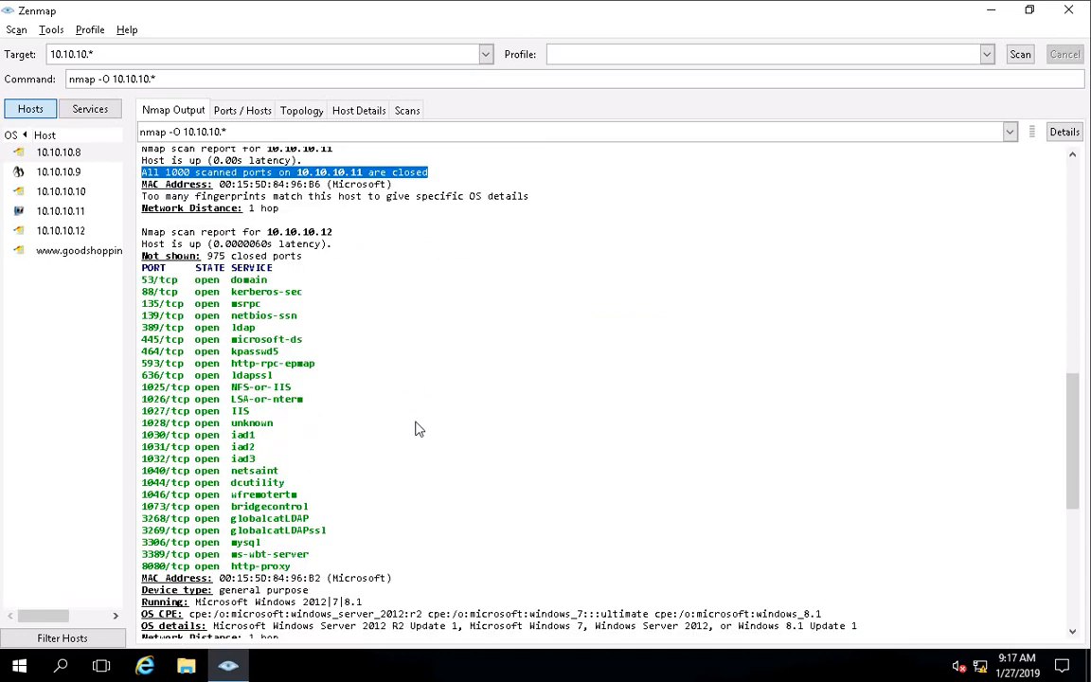
pyautogui.scroll(-3, 370, 467)
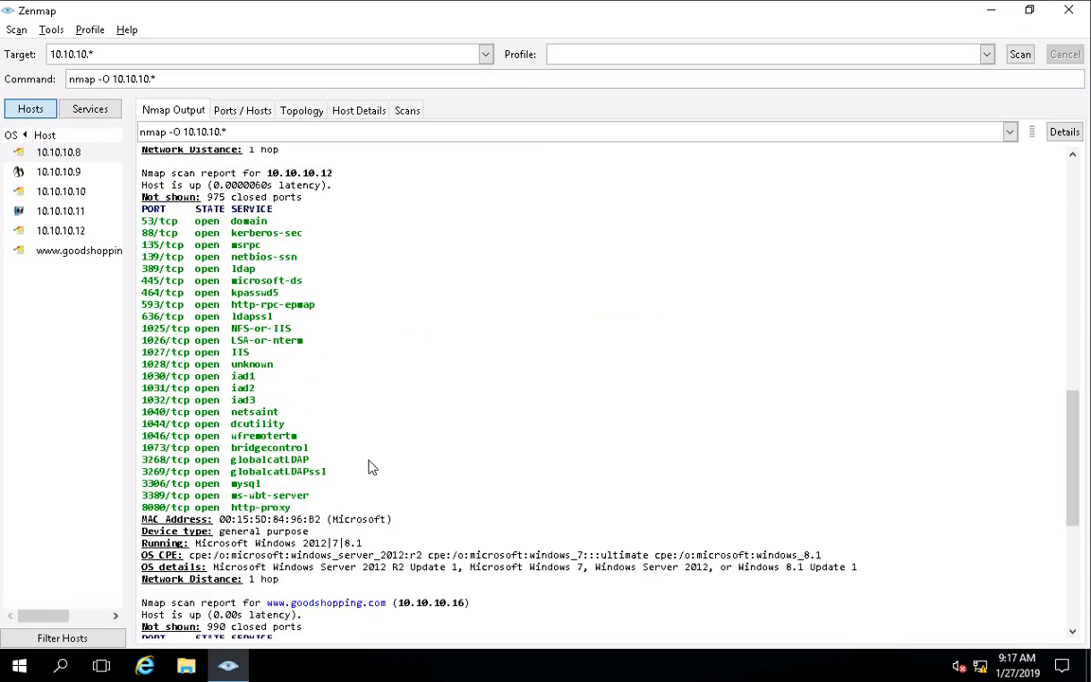
pyautogui.tripleClick(299, 476)
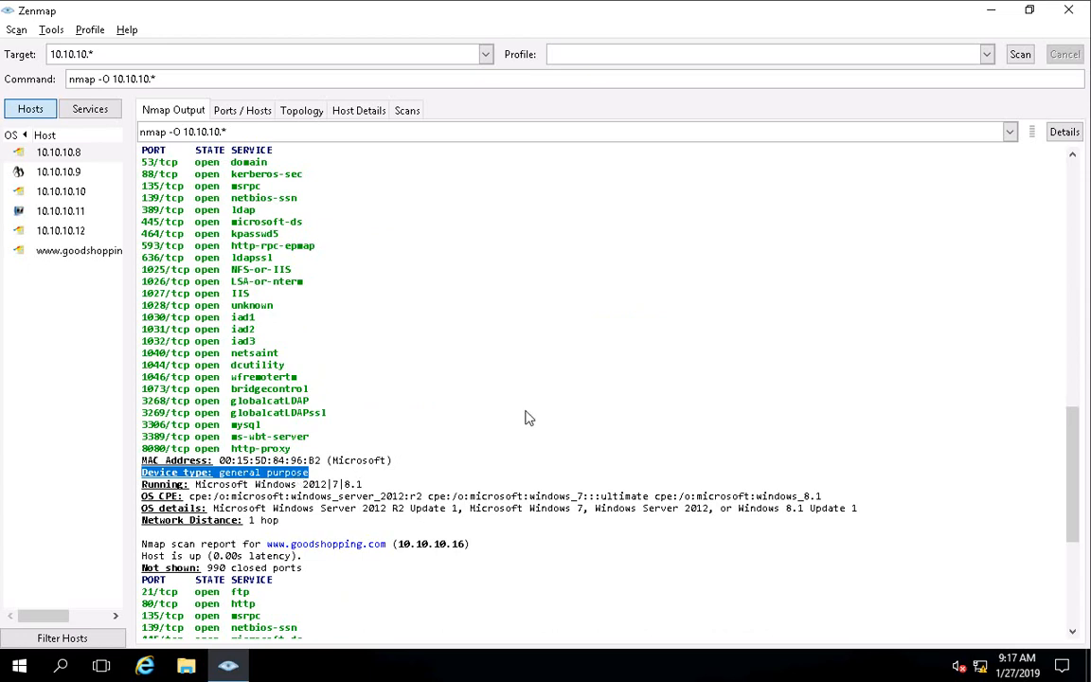
pyautogui.tripleClick(287, 486)
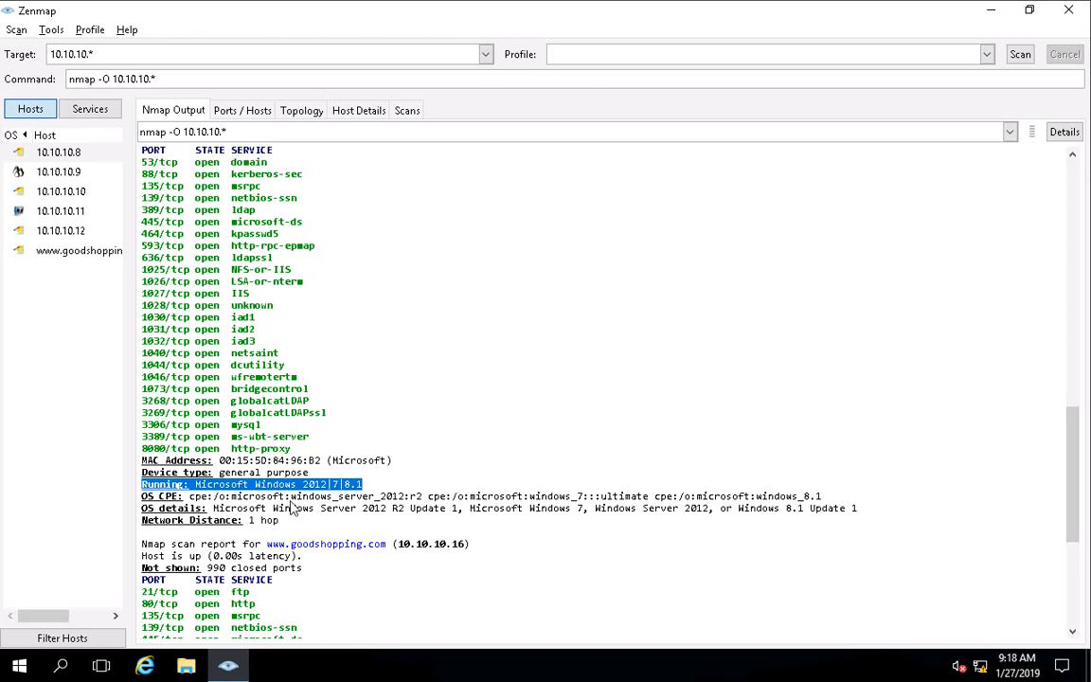
pyautogui.tripleClick(294, 509)
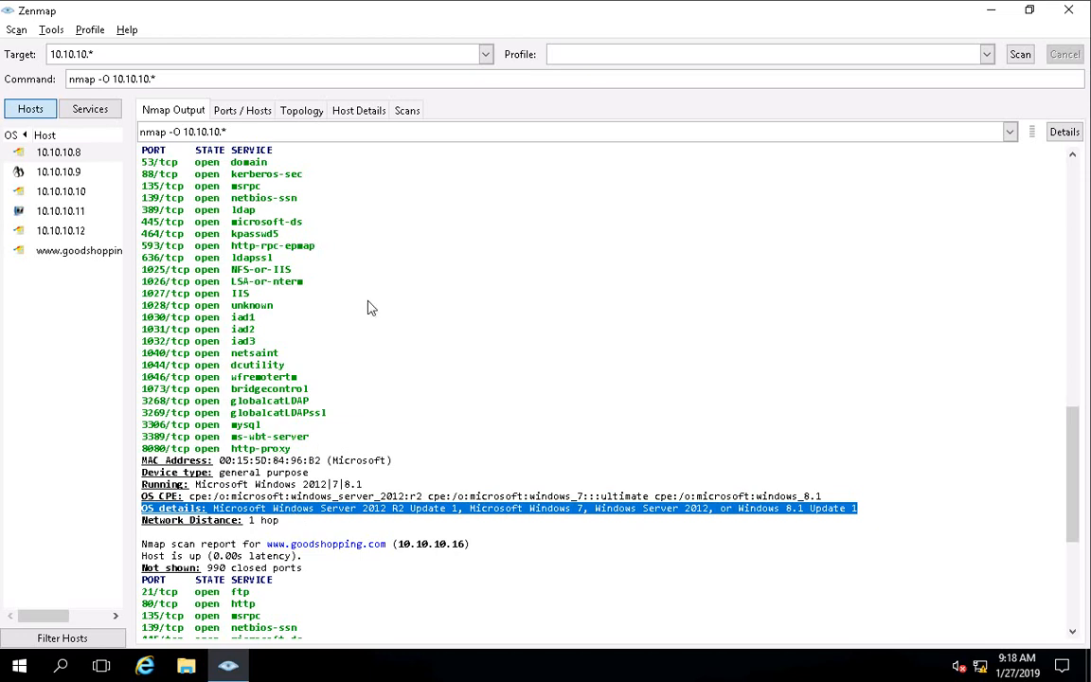
pyautogui.scroll(3, 369, 306)
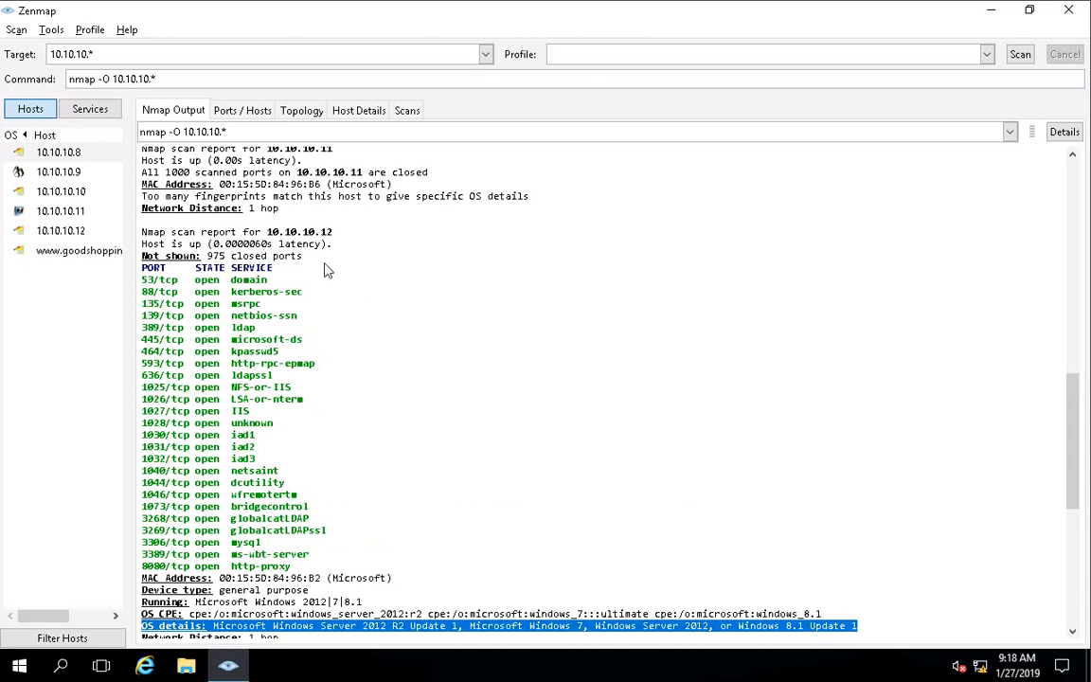
pyautogui.scroll(-7, 324, 269)
pyautogui.scroll(-5, 324, 269)
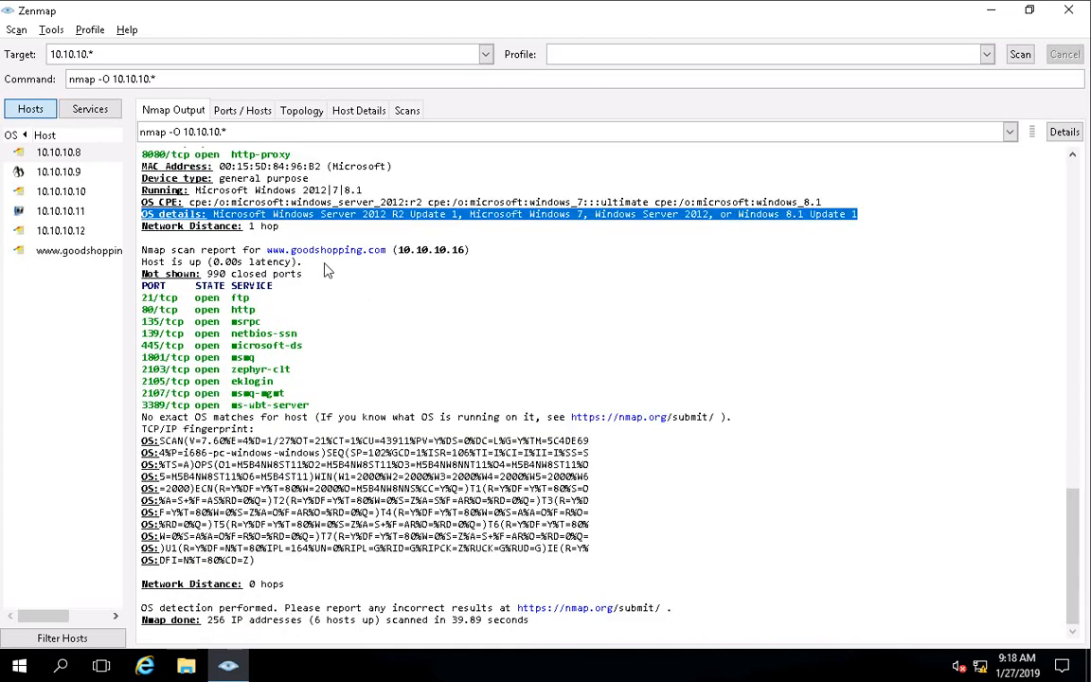
pyautogui.tripleClick(407, 256)
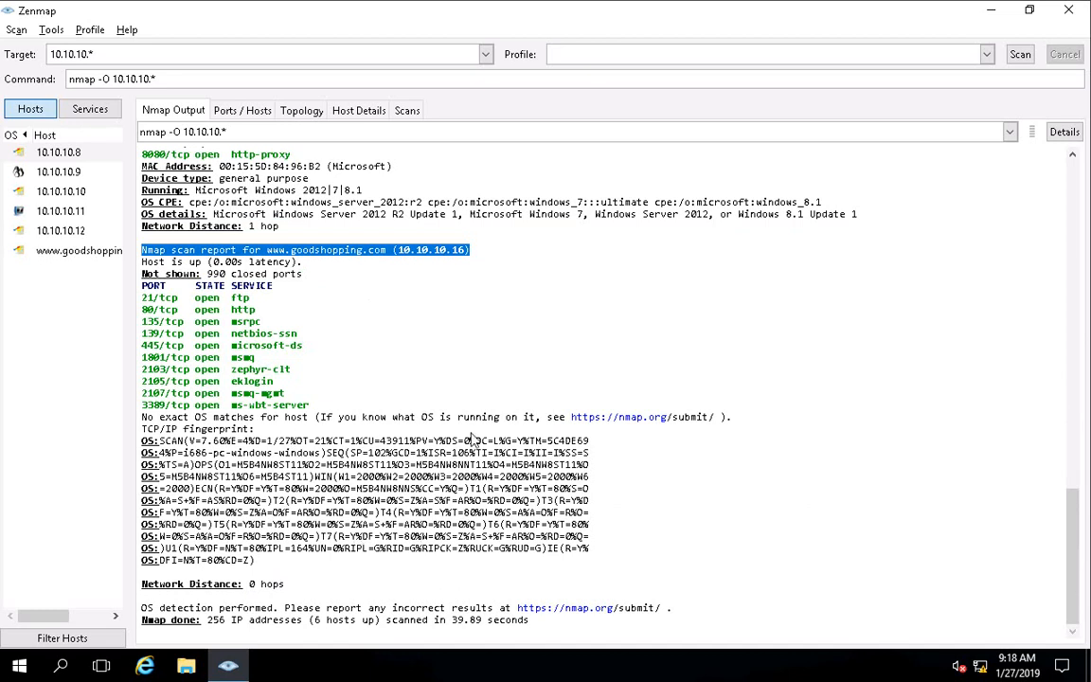
pyautogui.scroll(10, 429, 272)
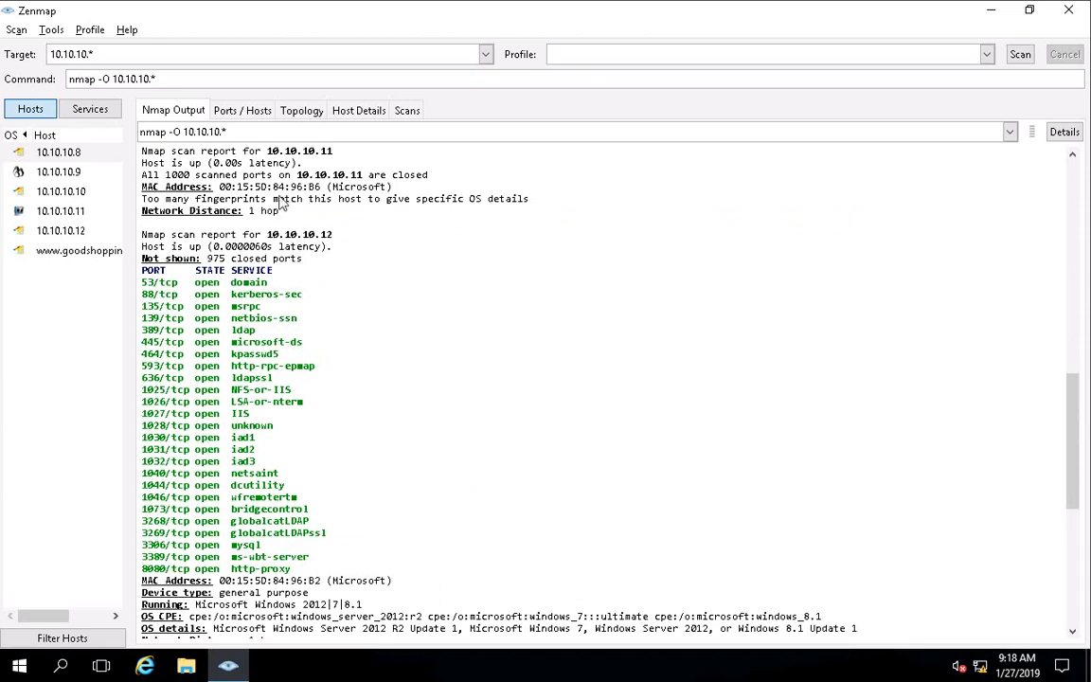
pyautogui.click(232, 111)
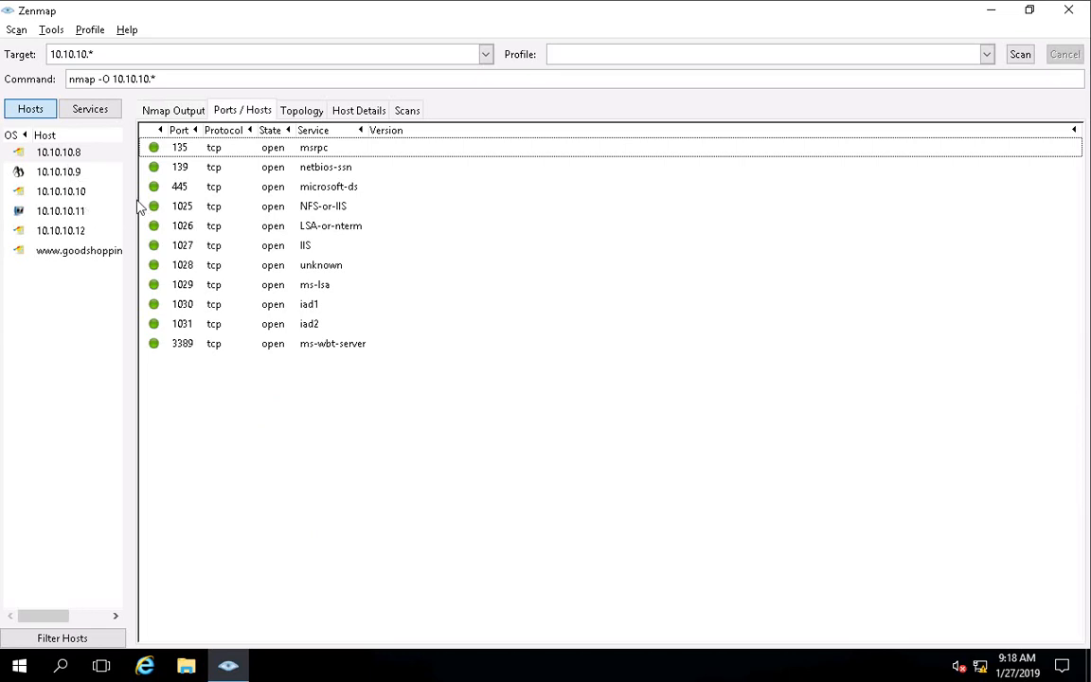
pyautogui.click(65, 152)
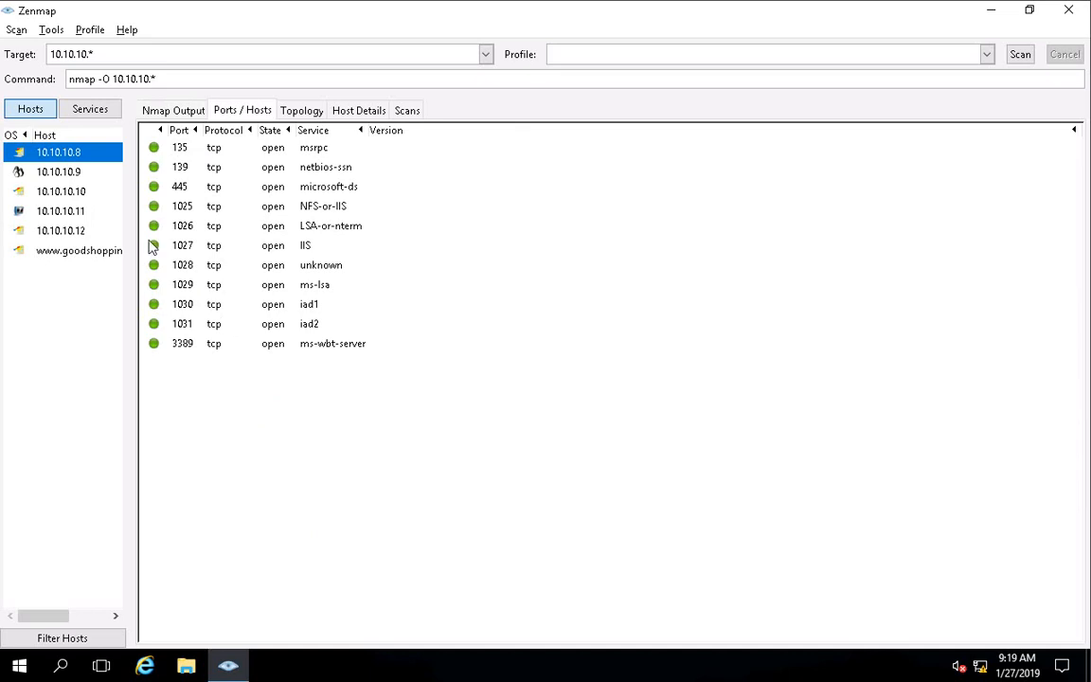
pyautogui.click(68, 176)
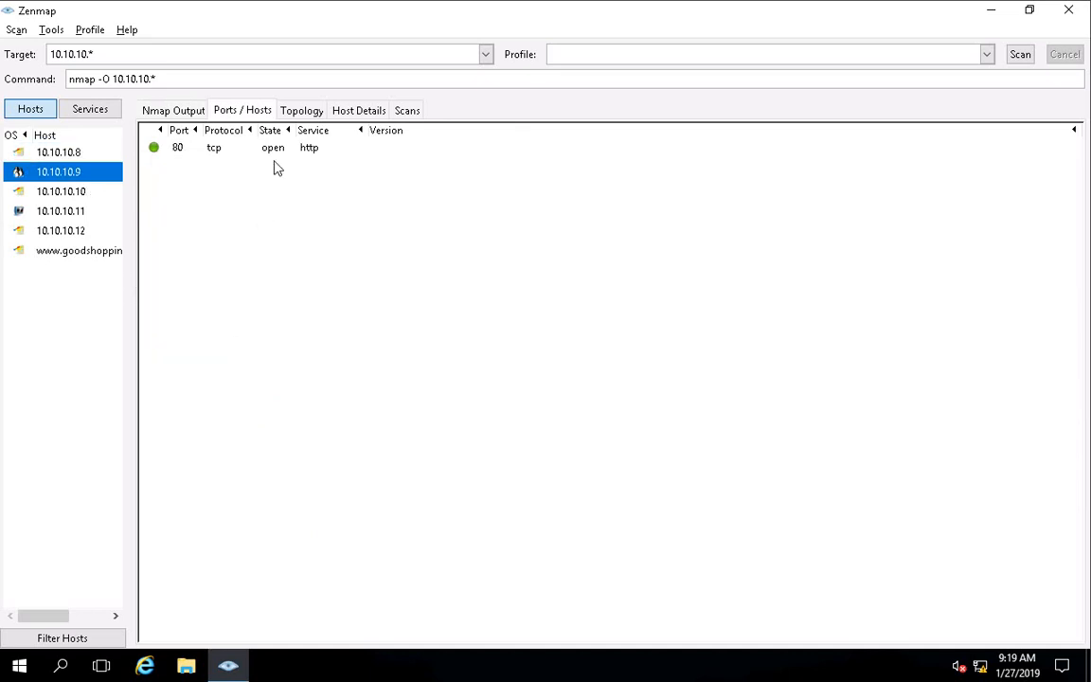
pyautogui.click(73, 198)
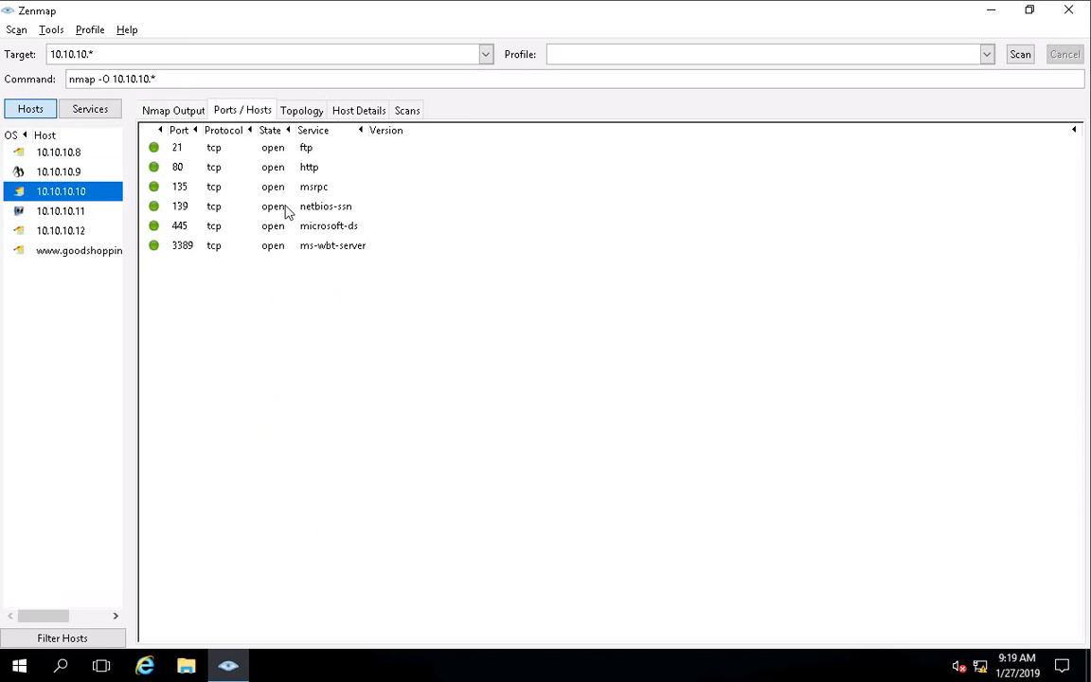
pyautogui.click(82, 215)
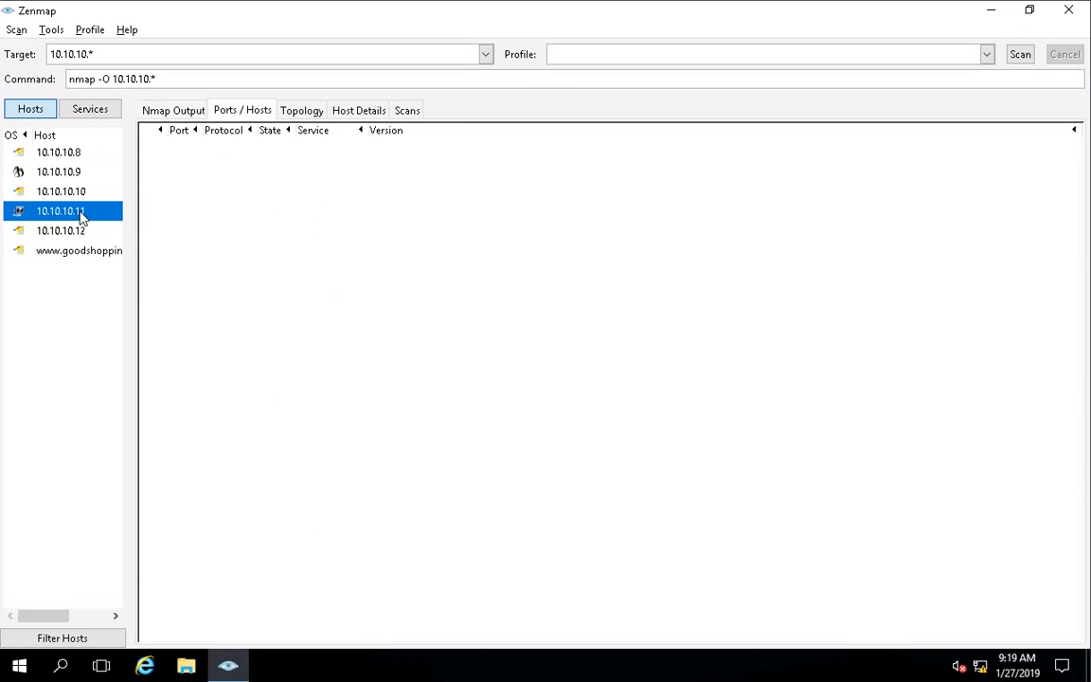
pyautogui.click(75, 230)
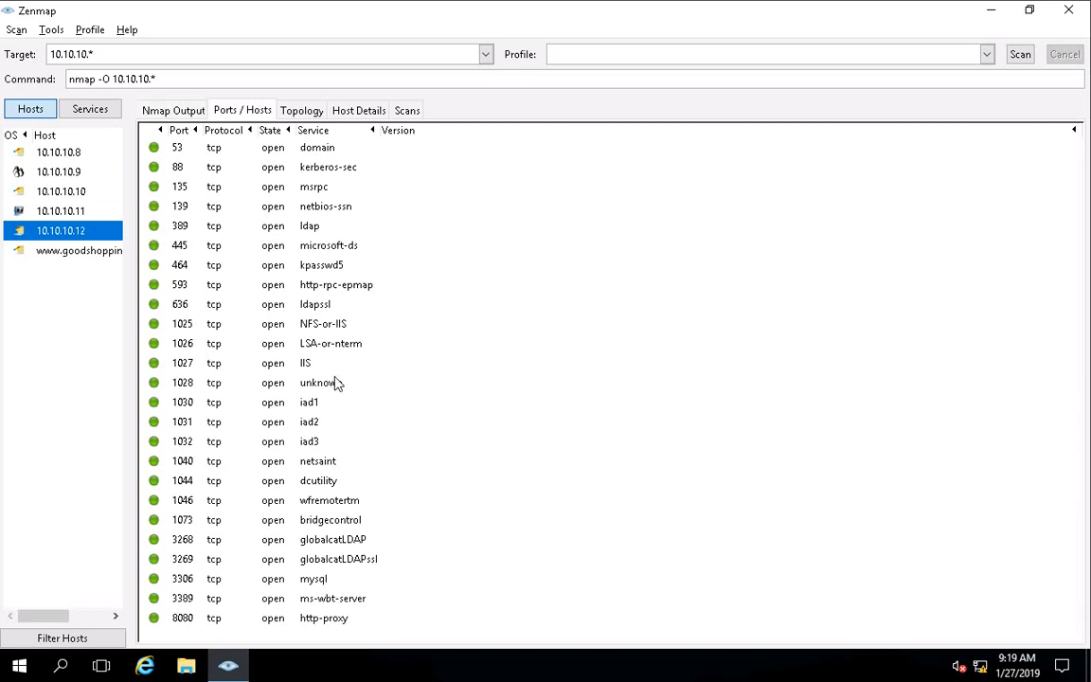
pyautogui.click(325, 311)
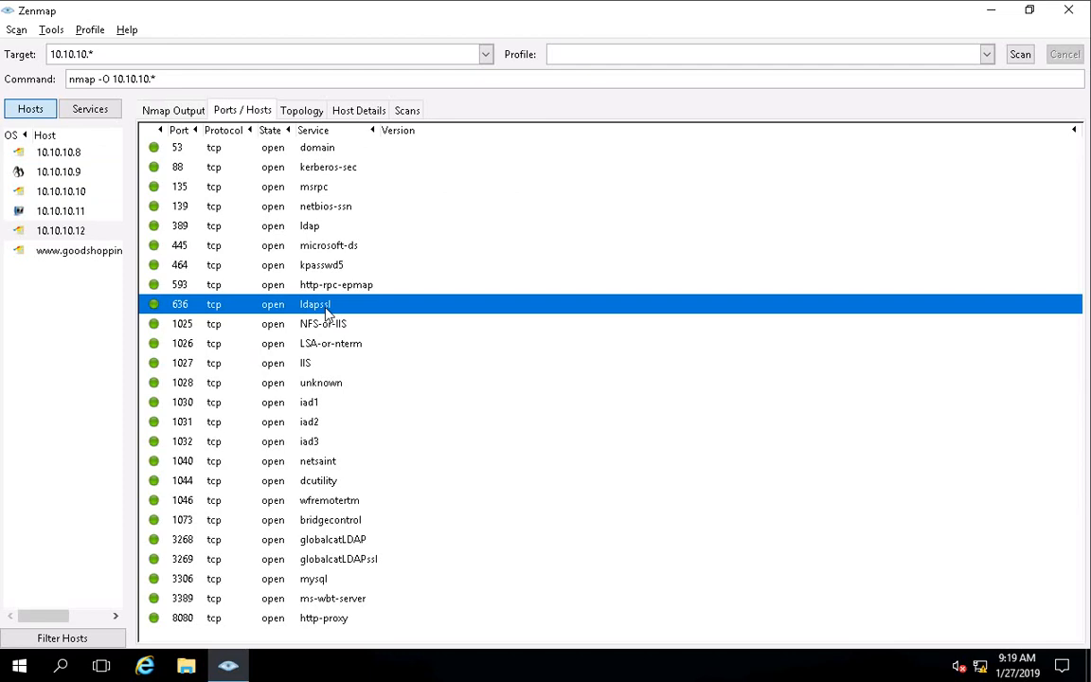
pyautogui.click(79, 252)
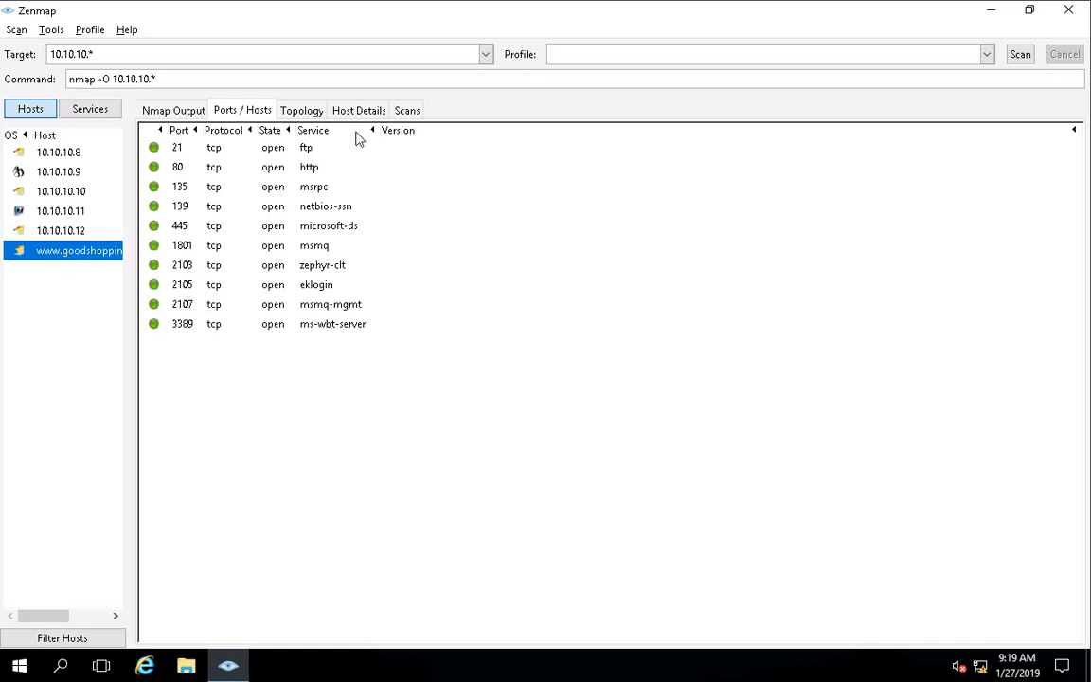
# Display the network topology map of the scanned hosts and turn on its Fisheye view.
pyautogui.click(301, 111)
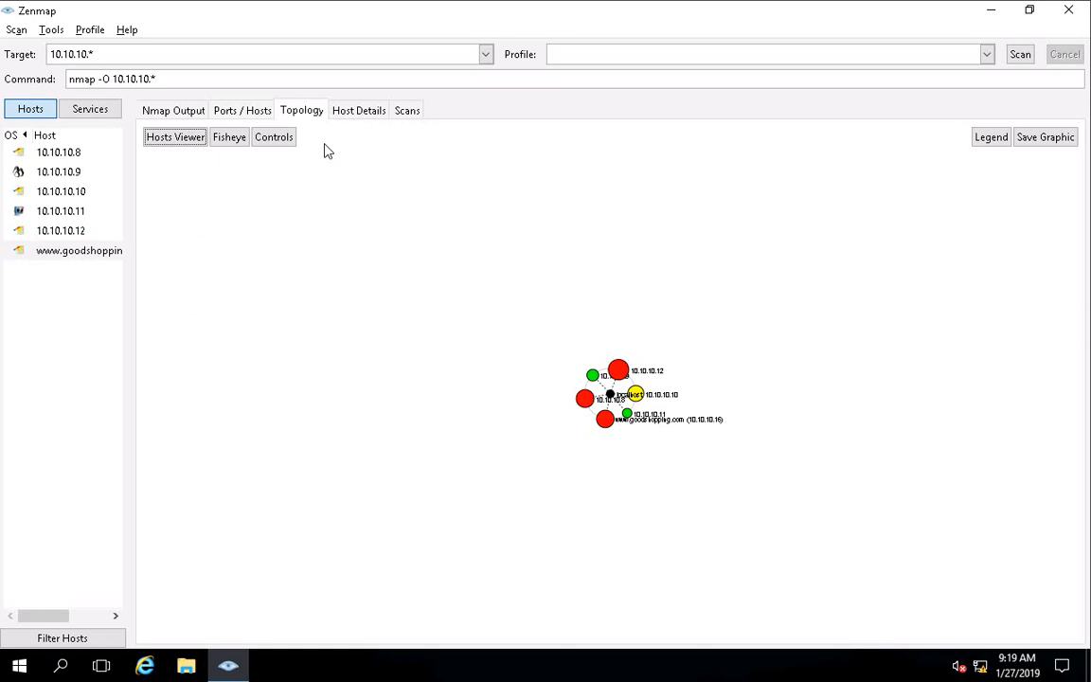
pyautogui.click(225, 140)
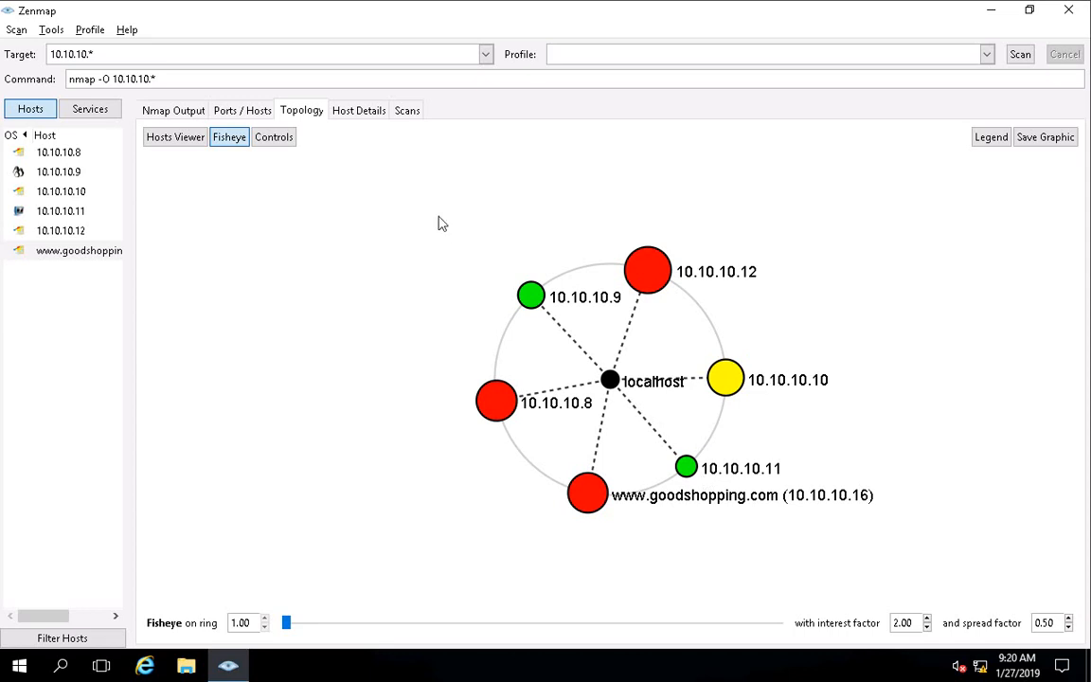
pyautogui.click(359, 112)
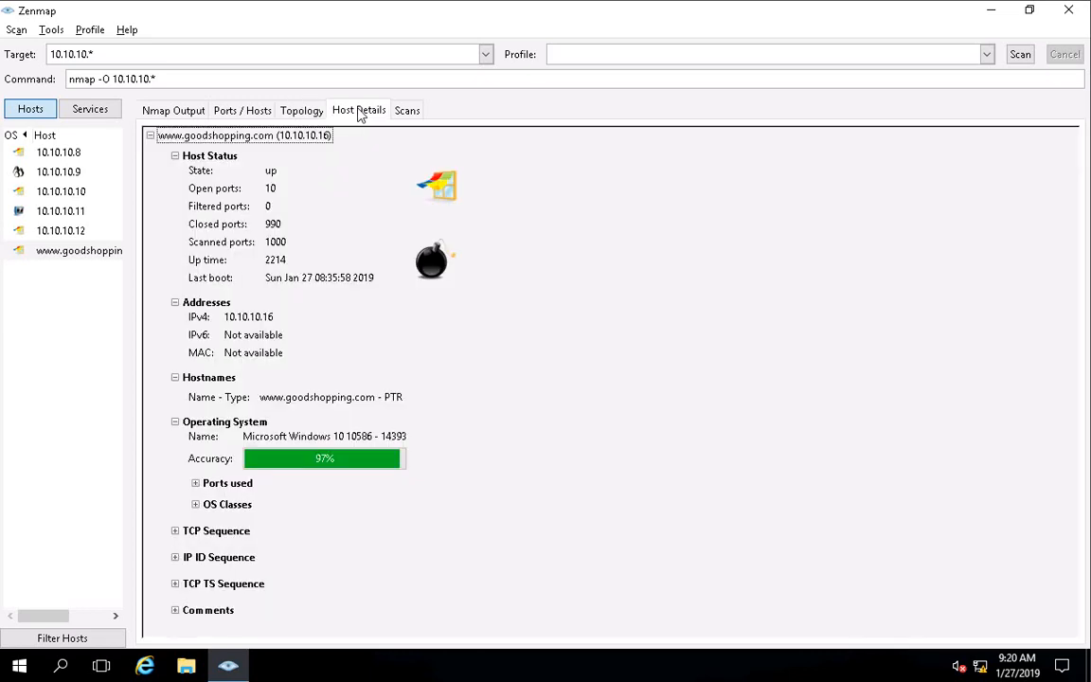
pyautogui.click(54, 216)
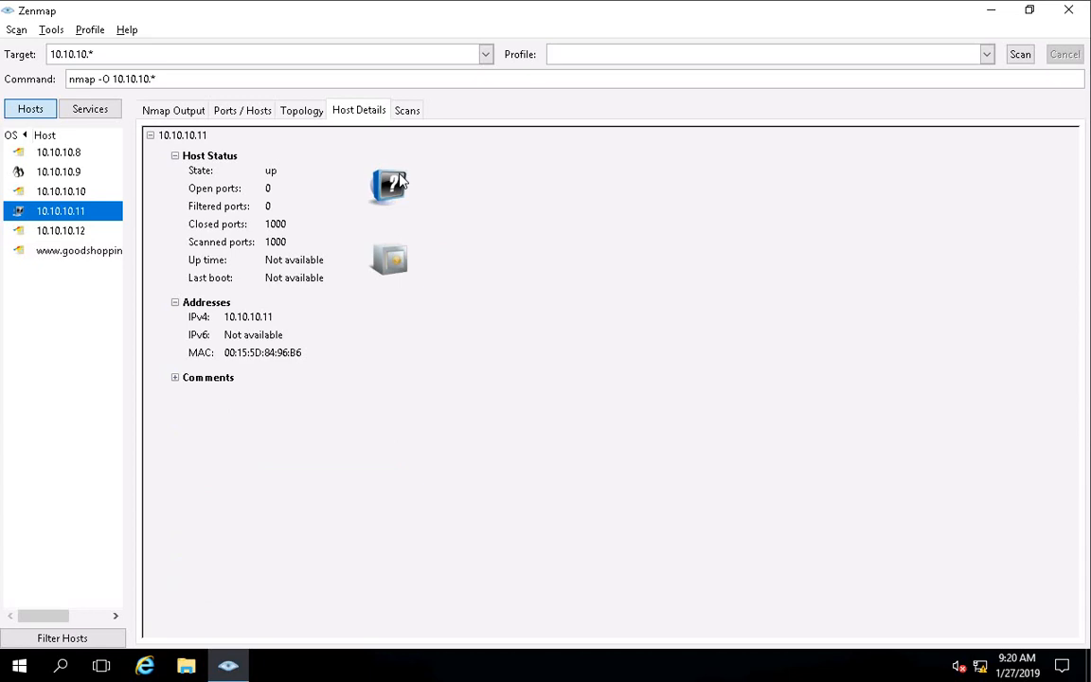
pyautogui.click(78, 174)
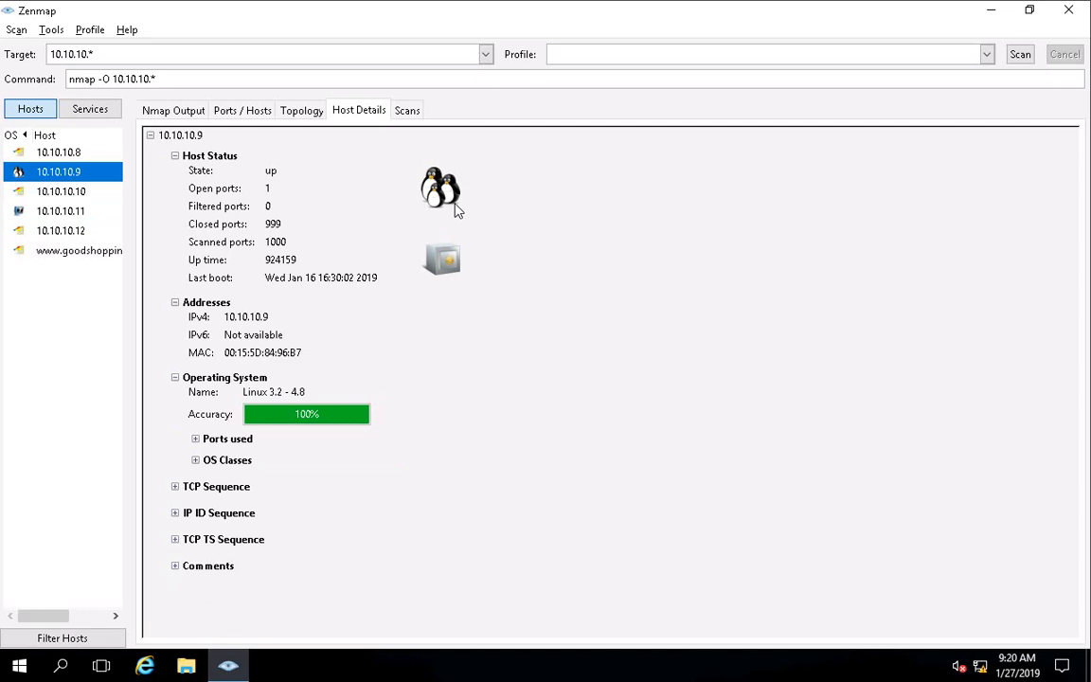
pyautogui.click(79, 157)
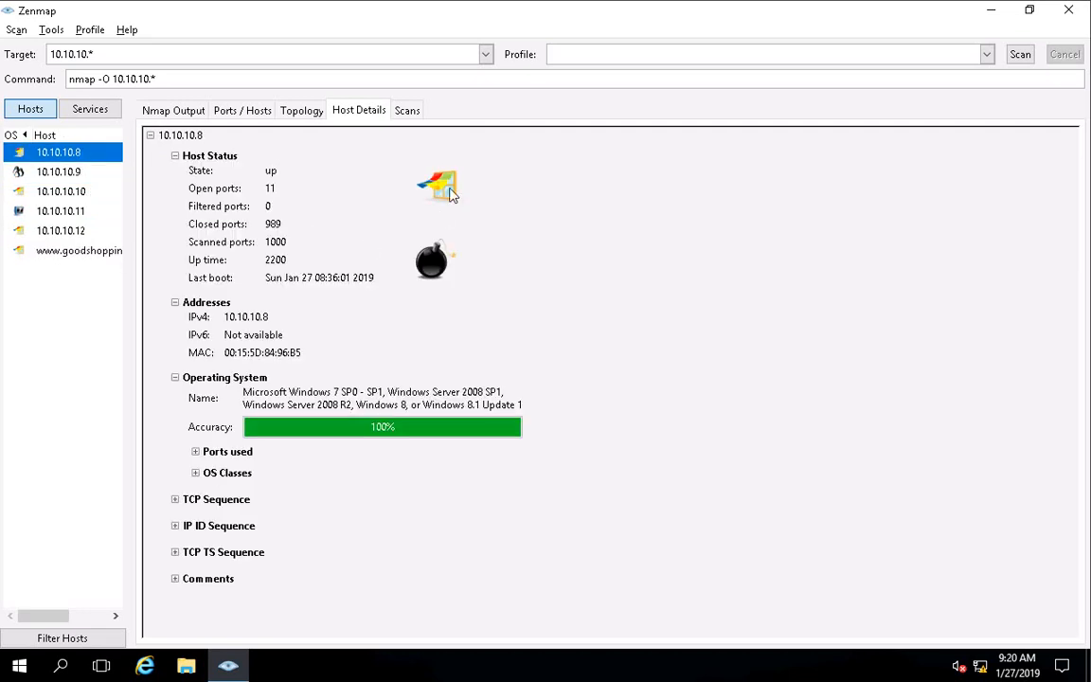
pyautogui.click(62, 189)
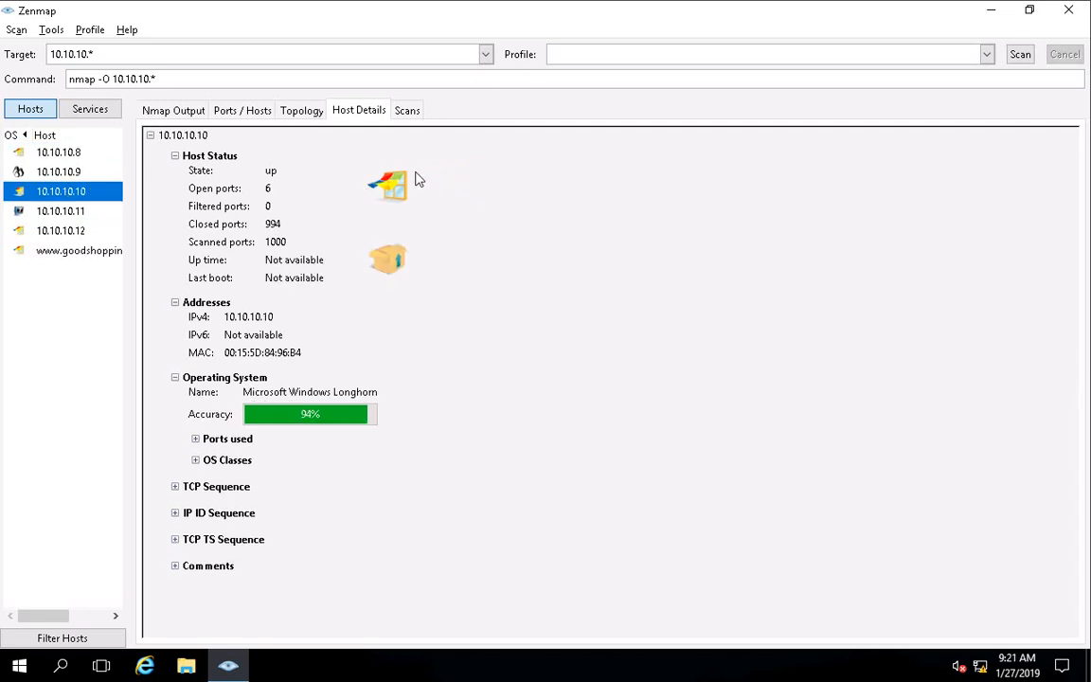
pyautogui.click(59, 229)
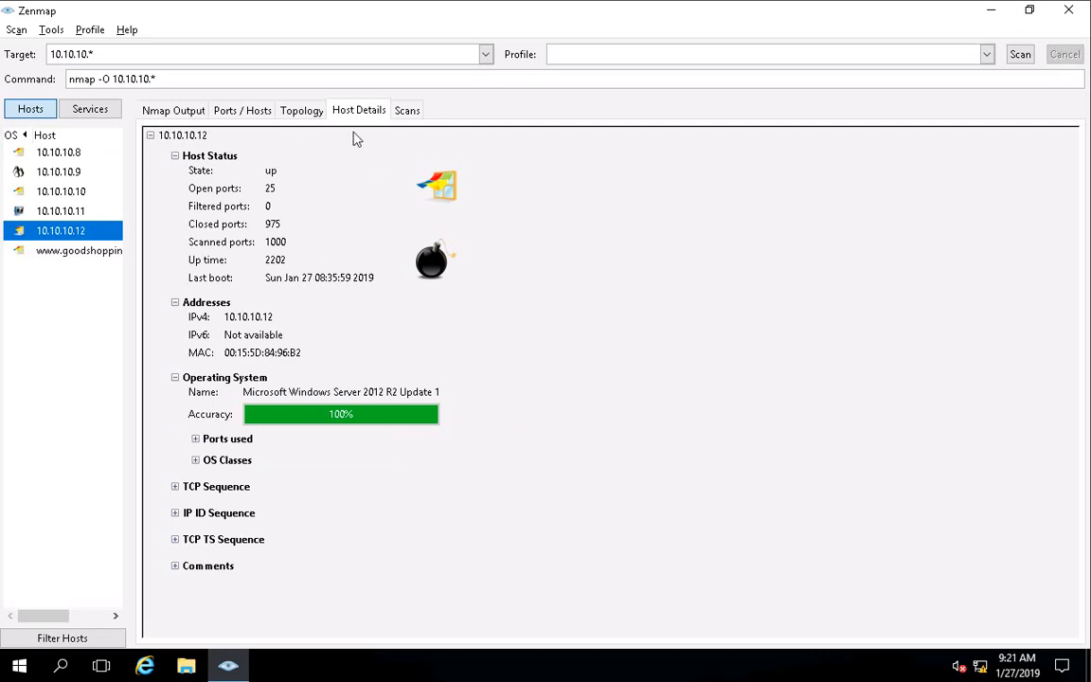
# Look through the list of discovered services and check which hosts offer ftp and http.
pyautogui.click(102, 115)
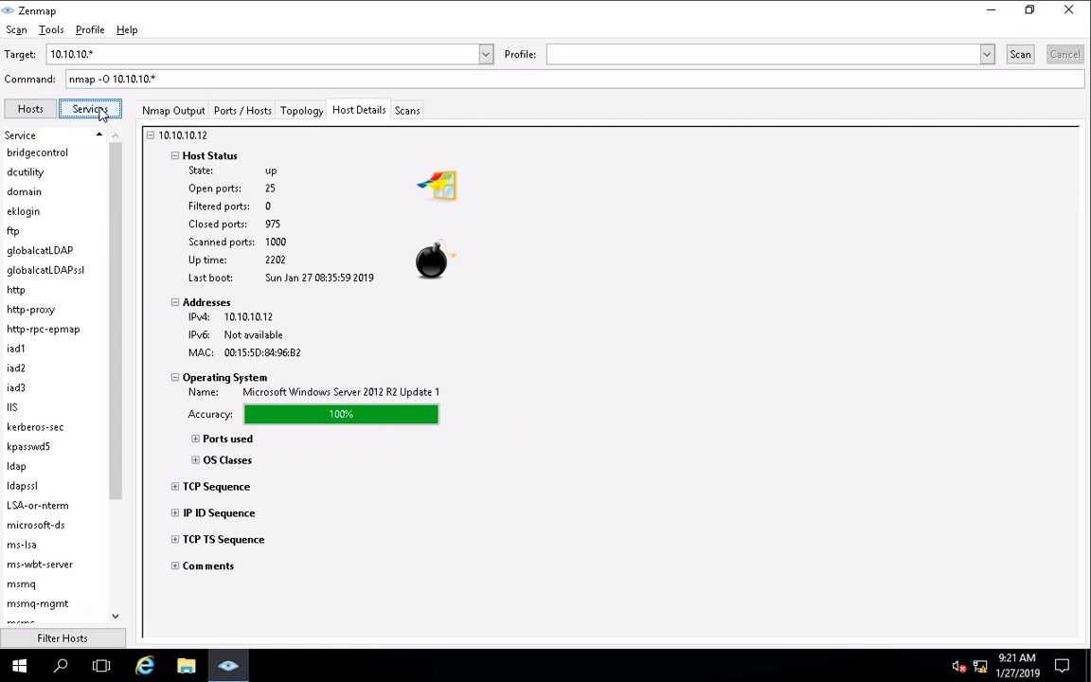
pyautogui.scroll(-2, 85, 216)
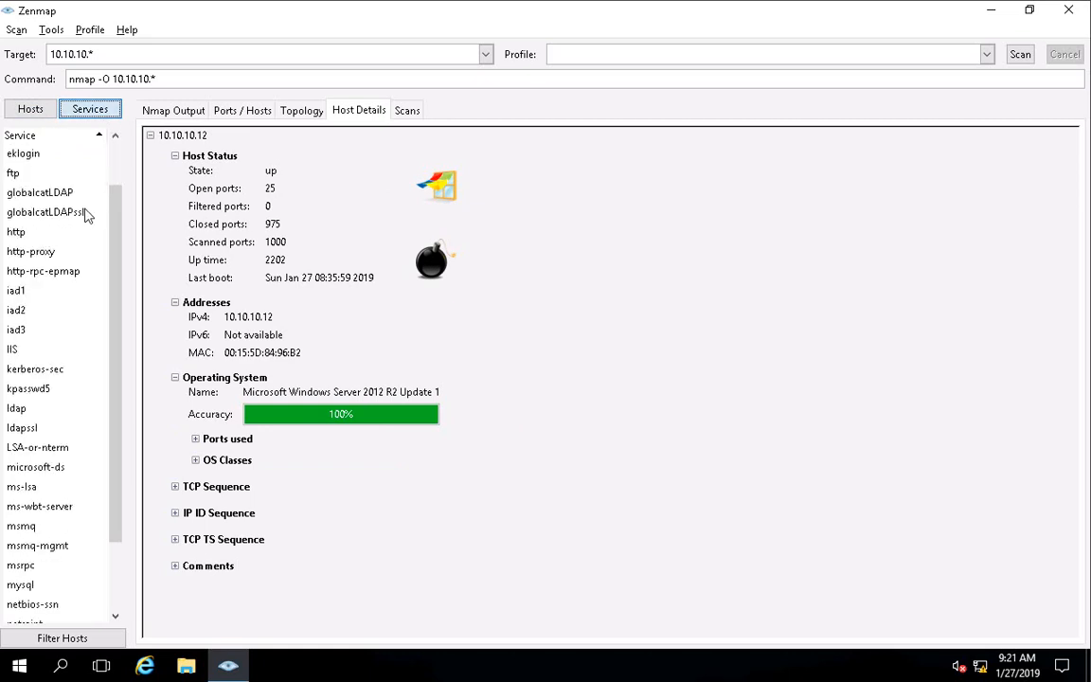
pyautogui.scroll(-1, 85, 215)
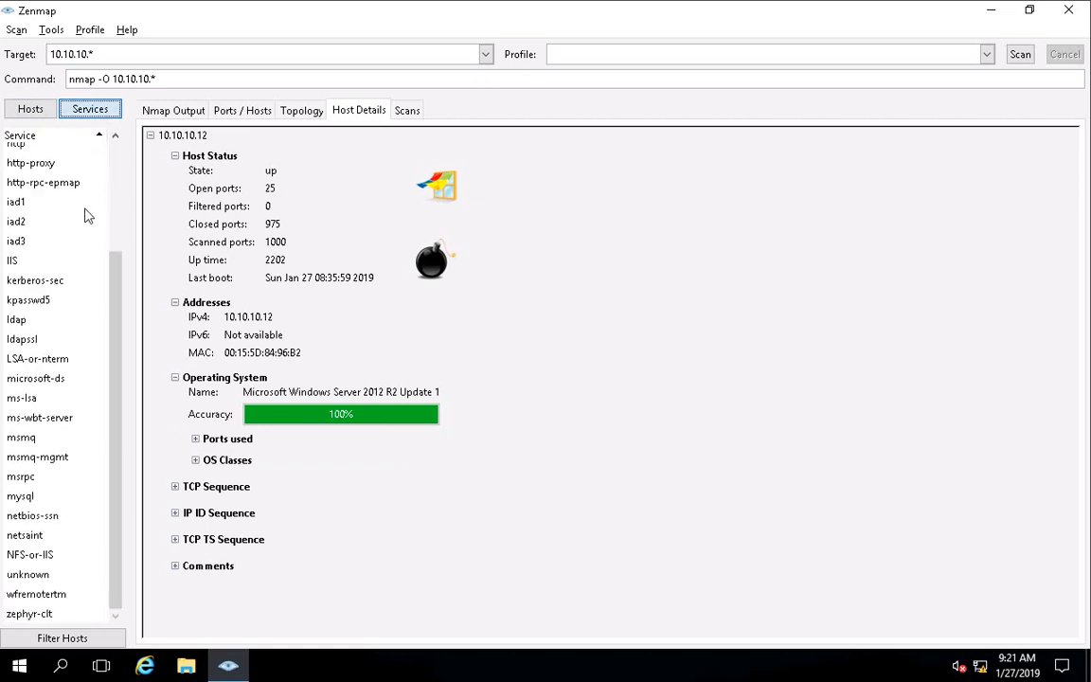
pyautogui.scroll(3, 85, 216)
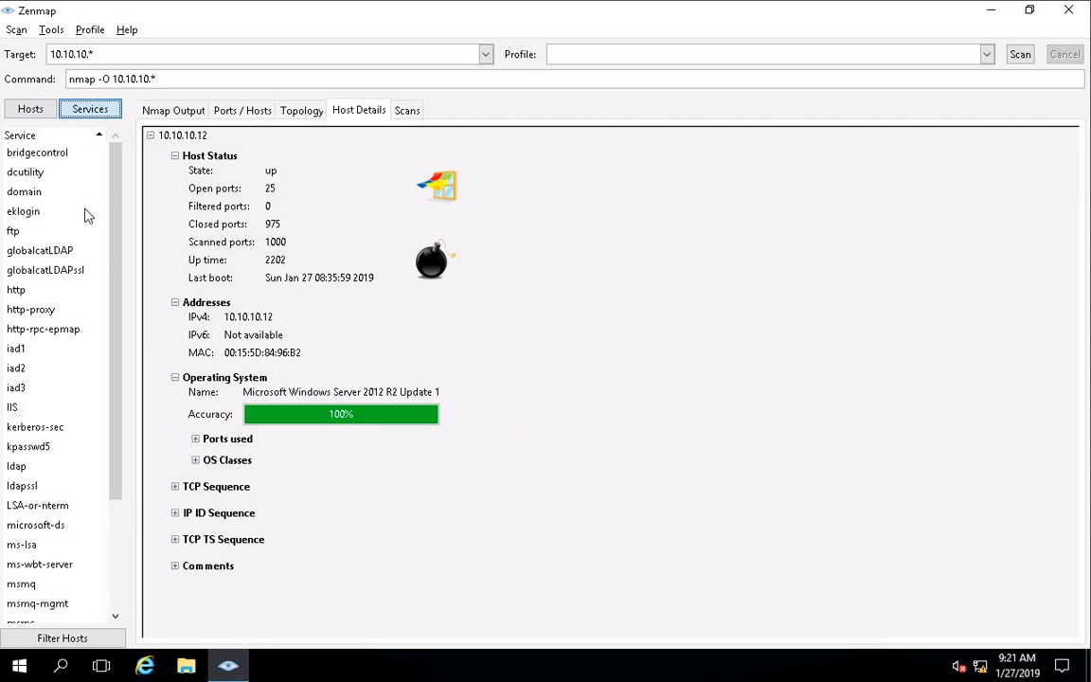
pyautogui.click(13, 231)
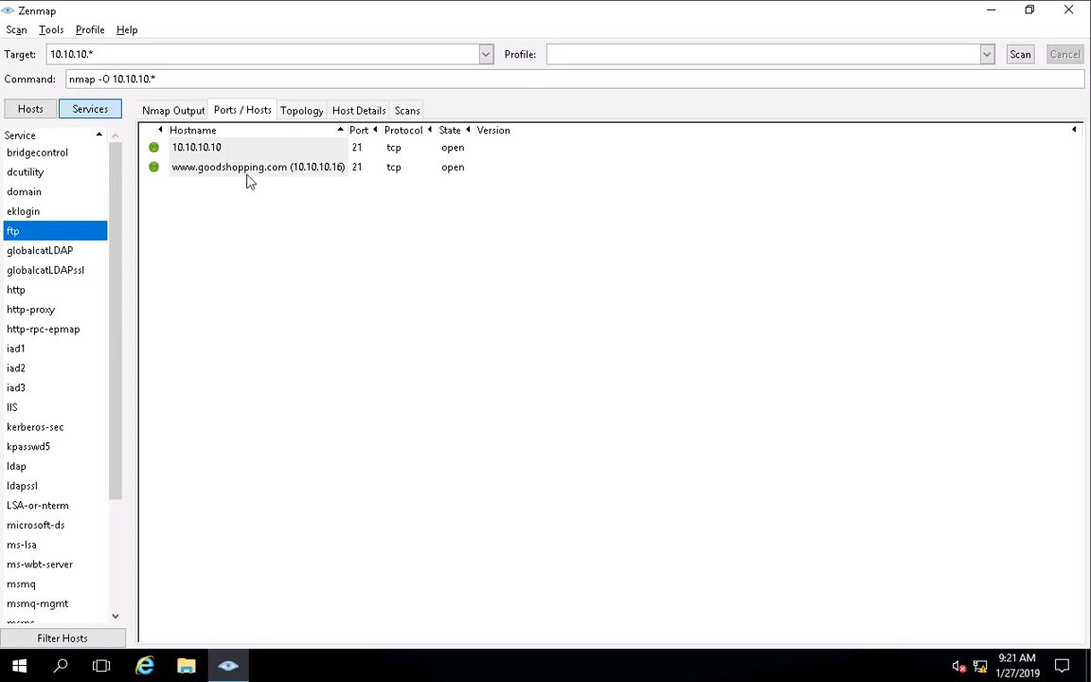
pyautogui.click(17, 291)
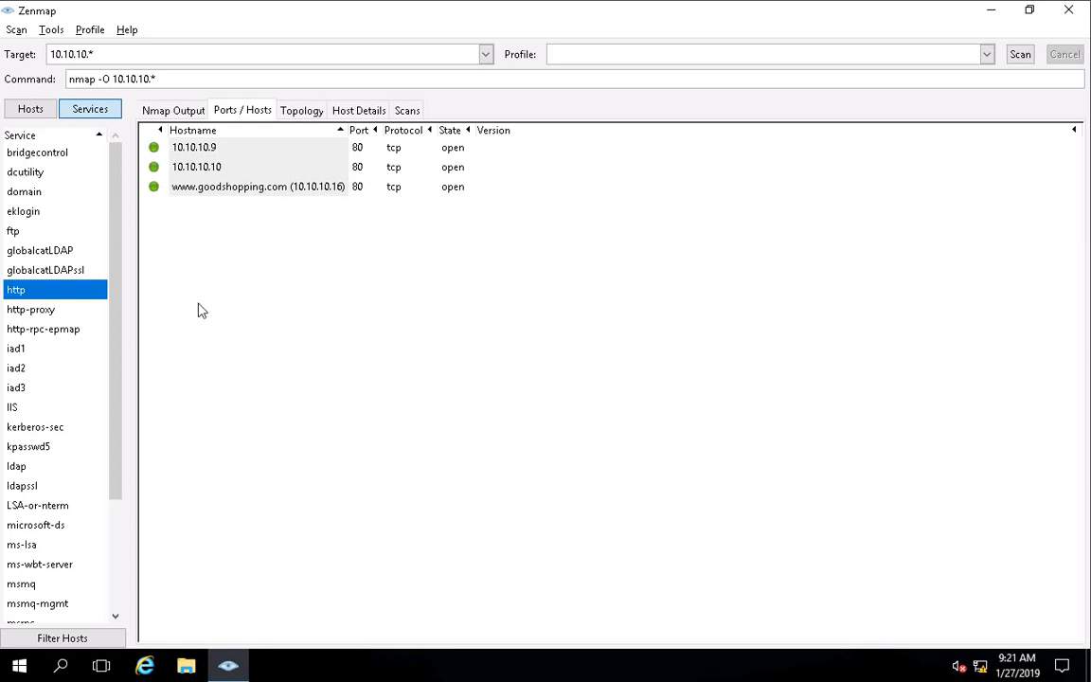
pyautogui.scroll(-5, 90, 344)
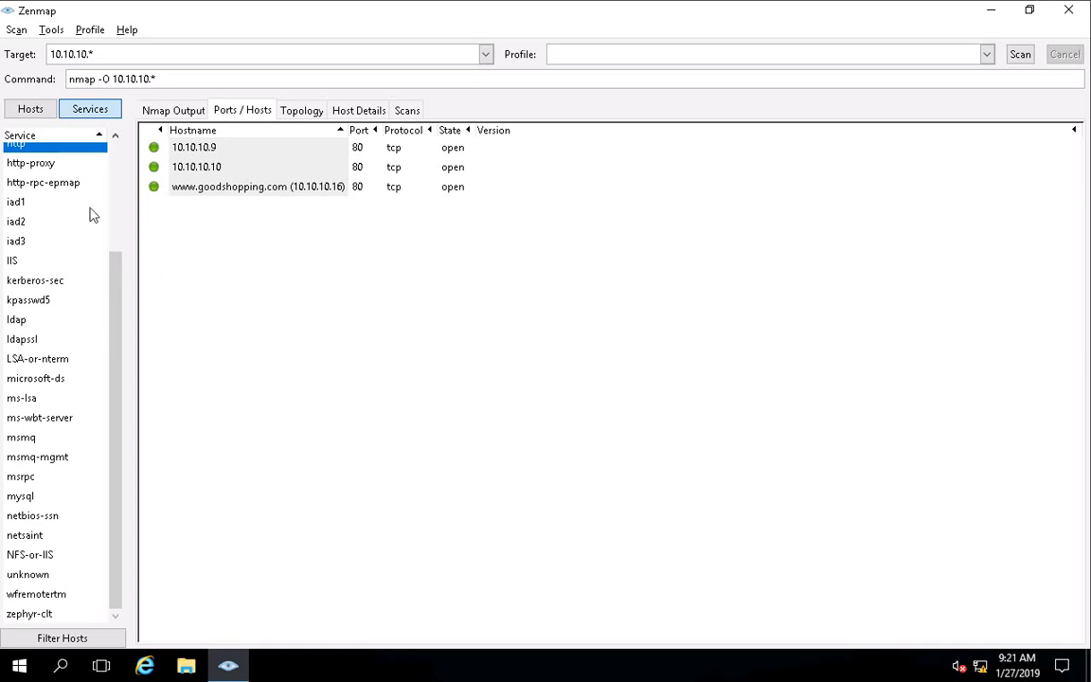
# Return to the host list and Nmap output, and run the scan command nmap --packet-trace 10.10.10.10.
pyautogui.click(36, 110)
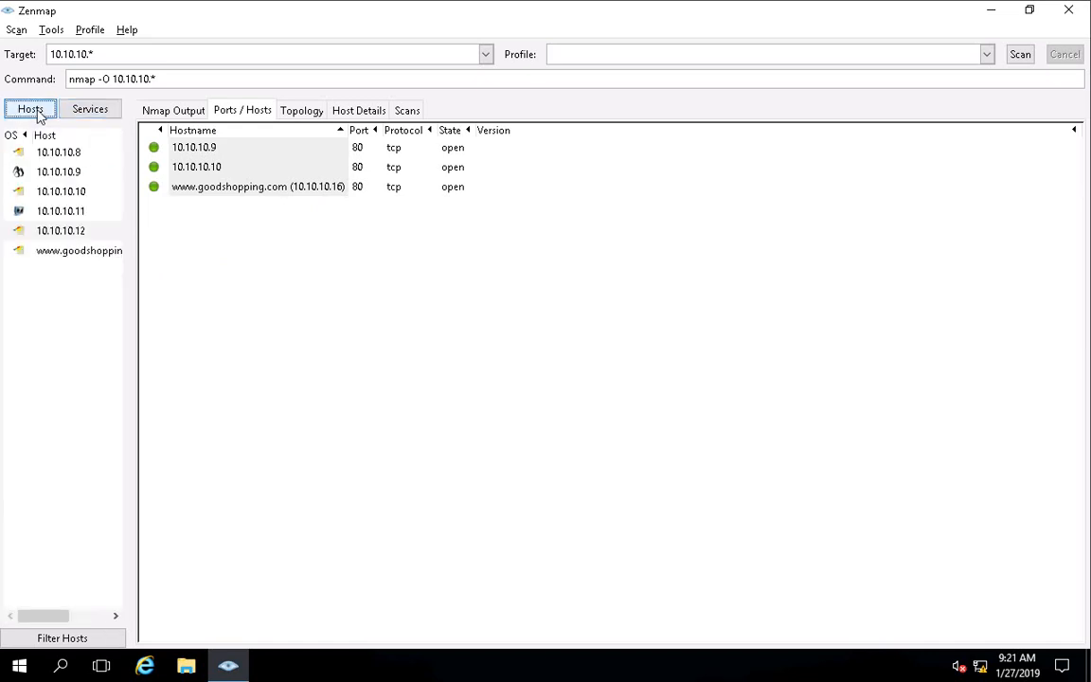
pyautogui.click(178, 112)
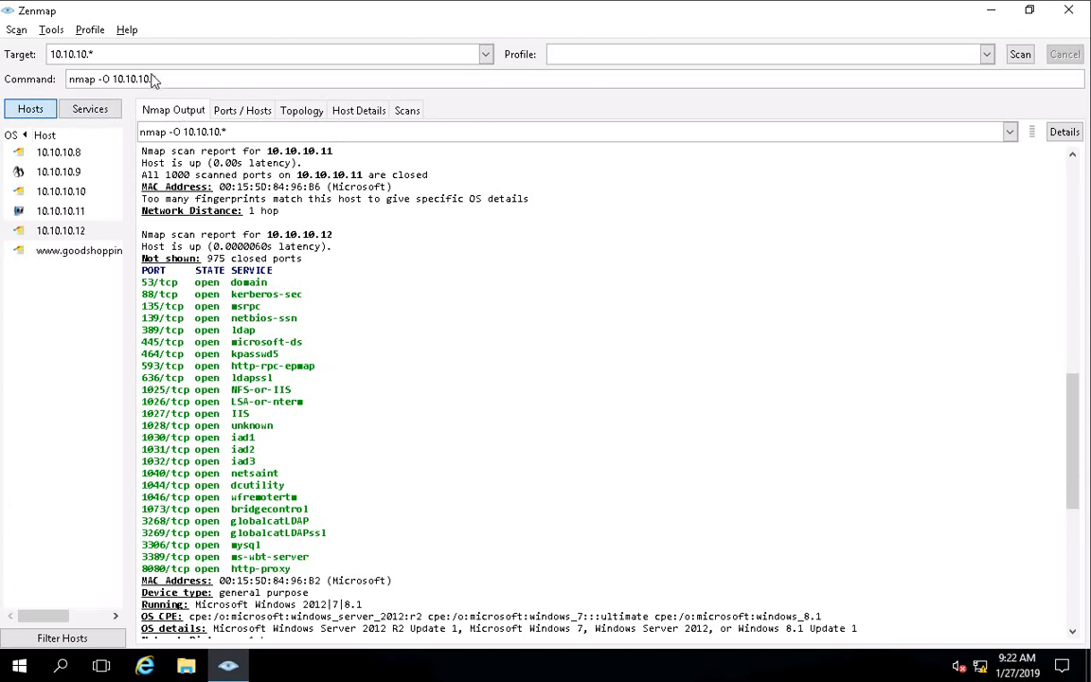
pyautogui.click(163, 82)
pyautogui.press('BackSpace')
pyautogui.press('BackSpace')
pyautogui.press('BackSpace')
pyautogui.press('BackSpace')
pyautogui.press('BackSpace')
pyautogui.press('BackSpace')
pyautogui.press('BackSpace')
pyautogui.press('BackSpace')
pyautogui.press('BackSpace')
pyautogui.press('BackSpace')
pyautogui.press('BackSpace')
pyautogui.press('BackSpace')
pyautogui.press('BackSpace')
pyautogui.write('--packr')
pyautogui.press('BackSpace')
pyautogui.write('te')
pyautogui.press('BackSpace')
pyautogui.write('ra')
pyautogui.write('r')
pyautogui.press('BackSpace')
pyautogui.press('BackSpace')
pyautogui.write('ace')
pyautogui.press('Left')
pyautogui.press('Left')
pyautogui.press('Left')
pyautogui.press('Left')
pyautogui.press('Left')
pyautogui.write('et-')
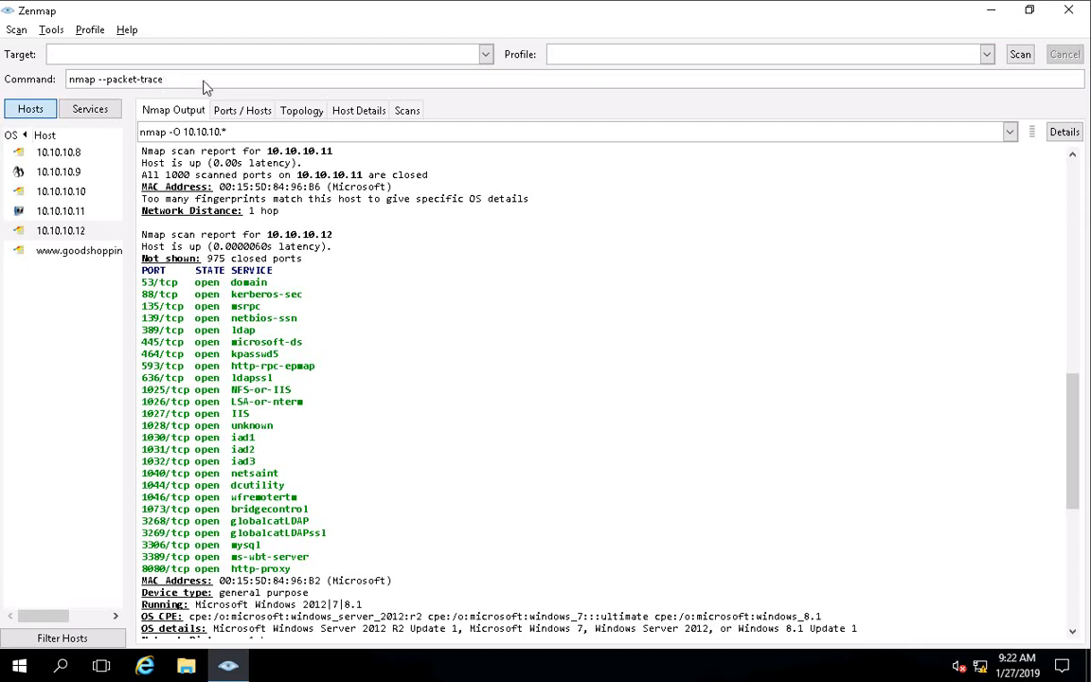
pyautogui.press('End')
pyautogui.write('10.10.10.10')
pyautogui.click(1019, 55)
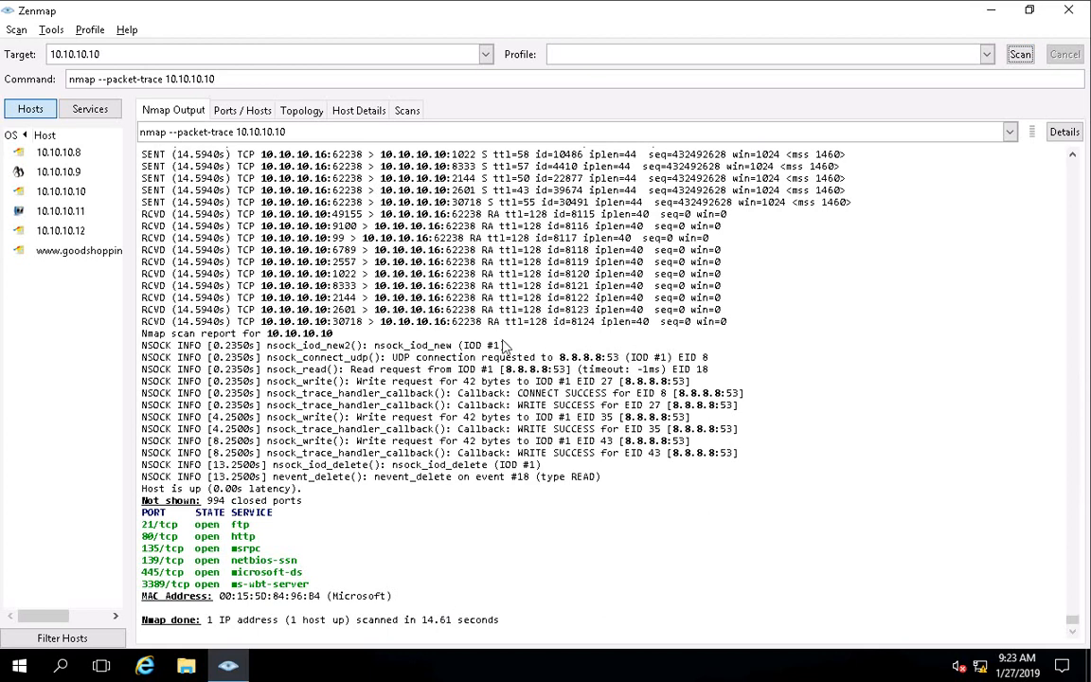
# Examine the sent and received TCP packets between 10.10.10.16 and 10.10.10.10 in the packet trace output.
pyautogui.scroll(7, 504, 347)
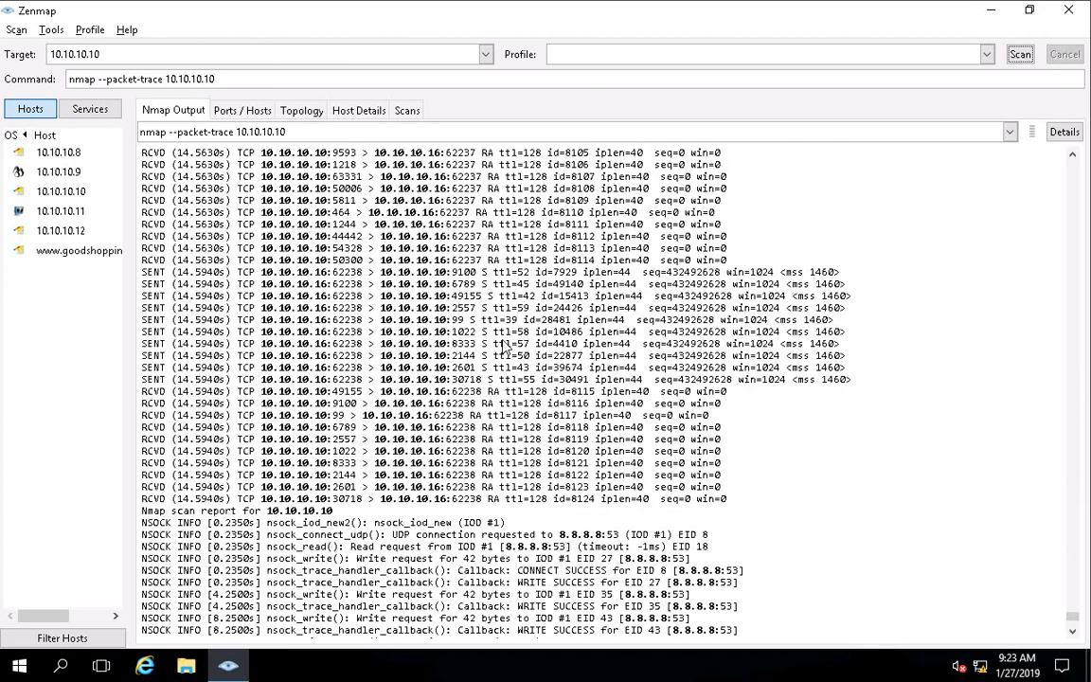
pyautogui.scroll(18, 504, 346)
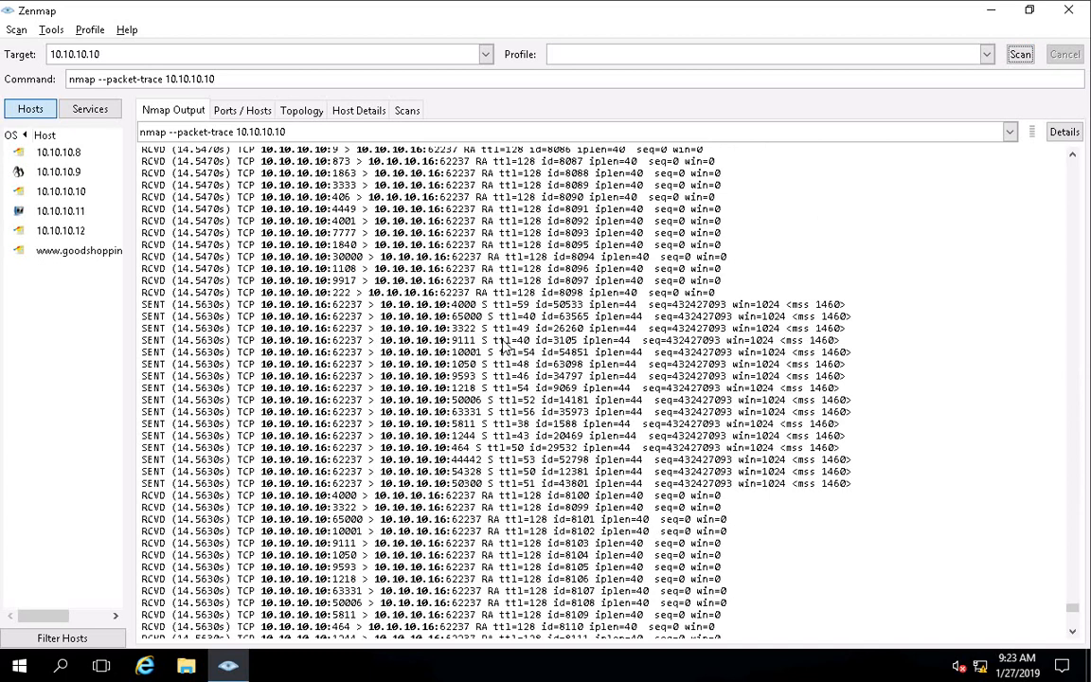
pyautogui.scroll(5, 505, 346)
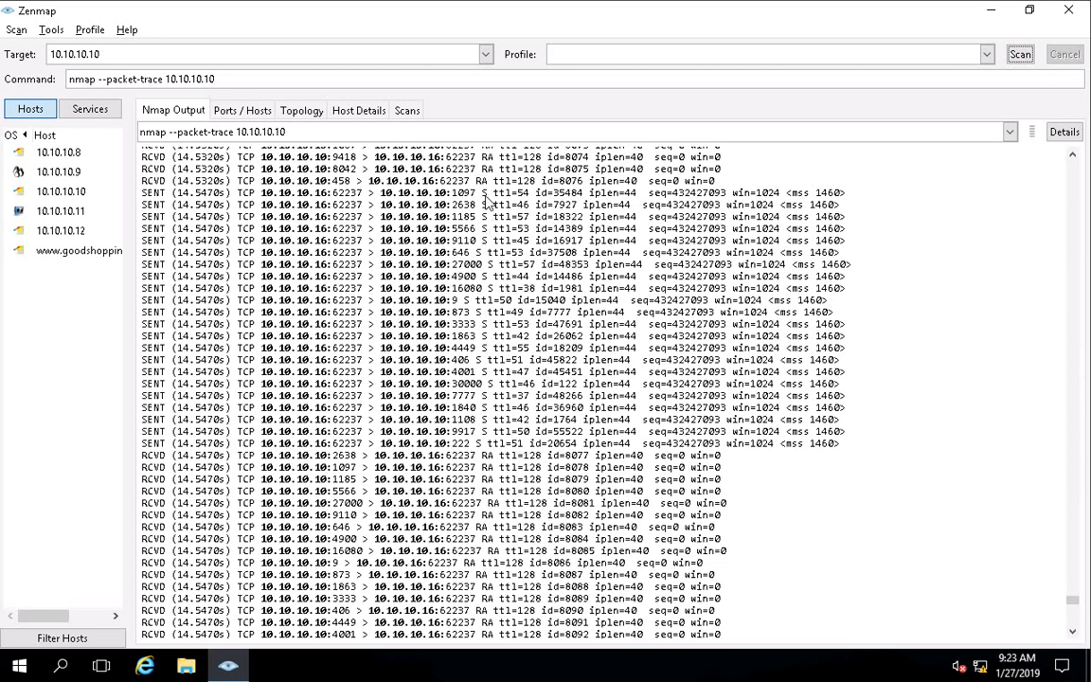
pyautogui.doubleClick(246, 194)
pyautogui.tripleClick(311, 194)
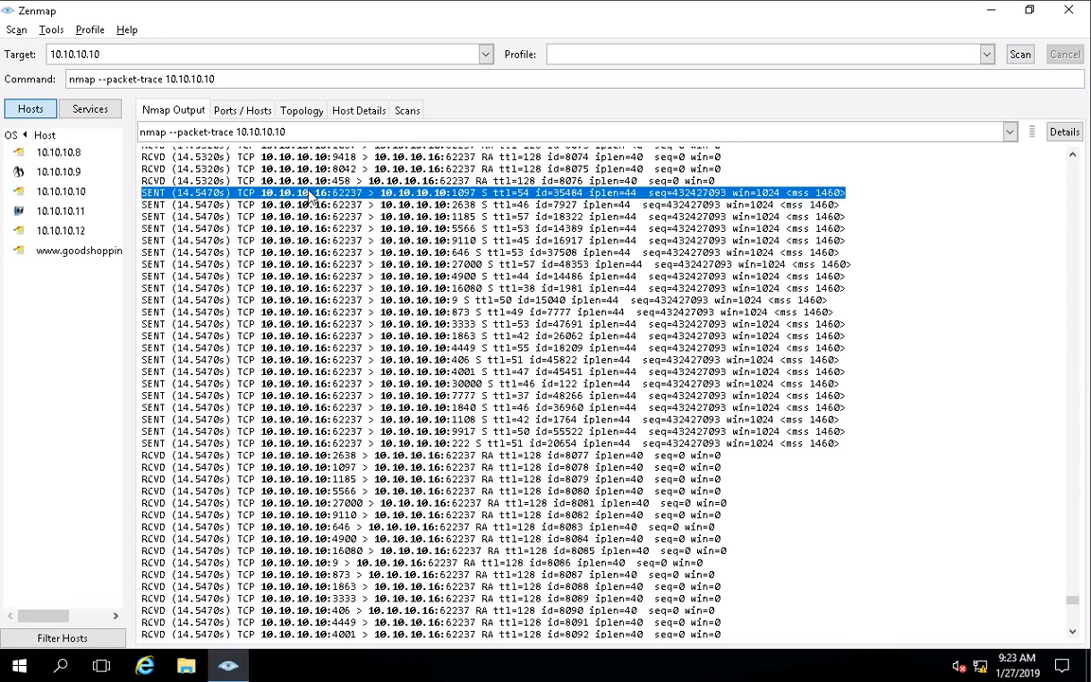
pyautogui.doubleClick(311, 194)
pyautogui.tripleClick(310, 194)
pyautogui.click(310, 194)
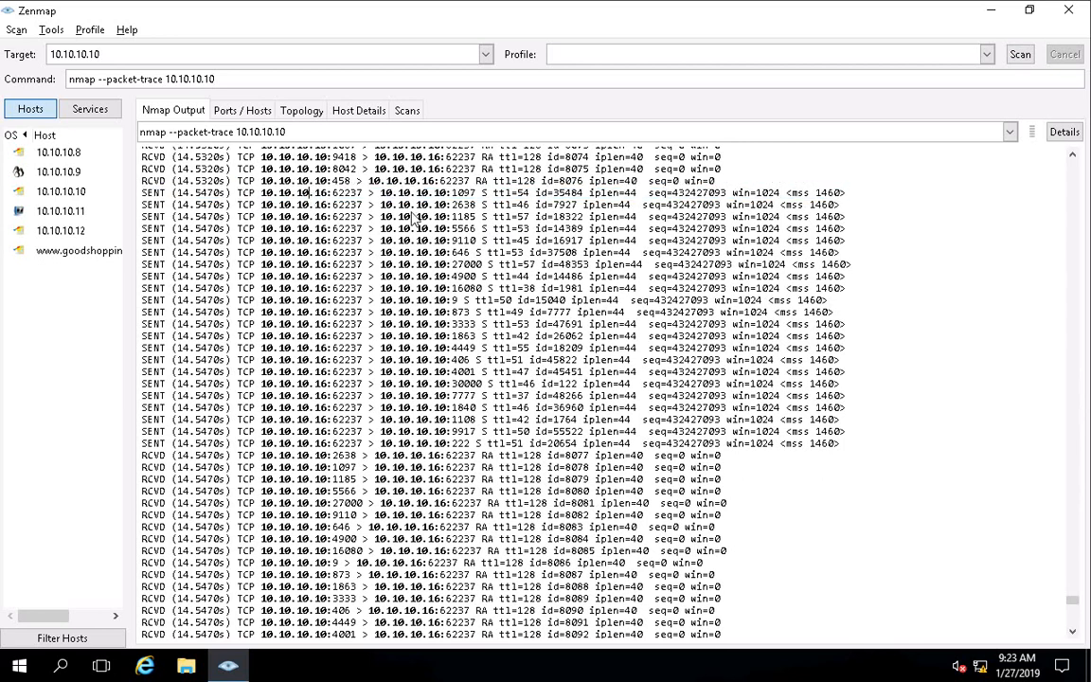
# Examine the ports, flag, TTL, ID, length, sequence number and window of the sent packet to port 1097, and the preceding received packet's flags.
pyautogui.doubleClick(347, 193)
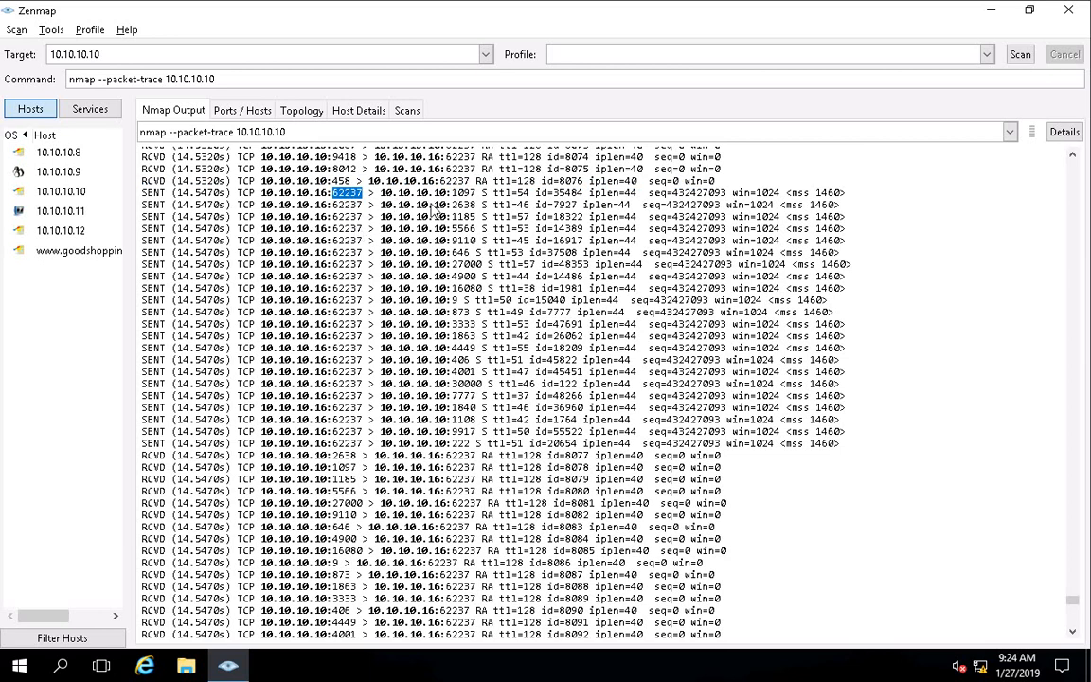
pyautogui.doubleClick(466, 194)
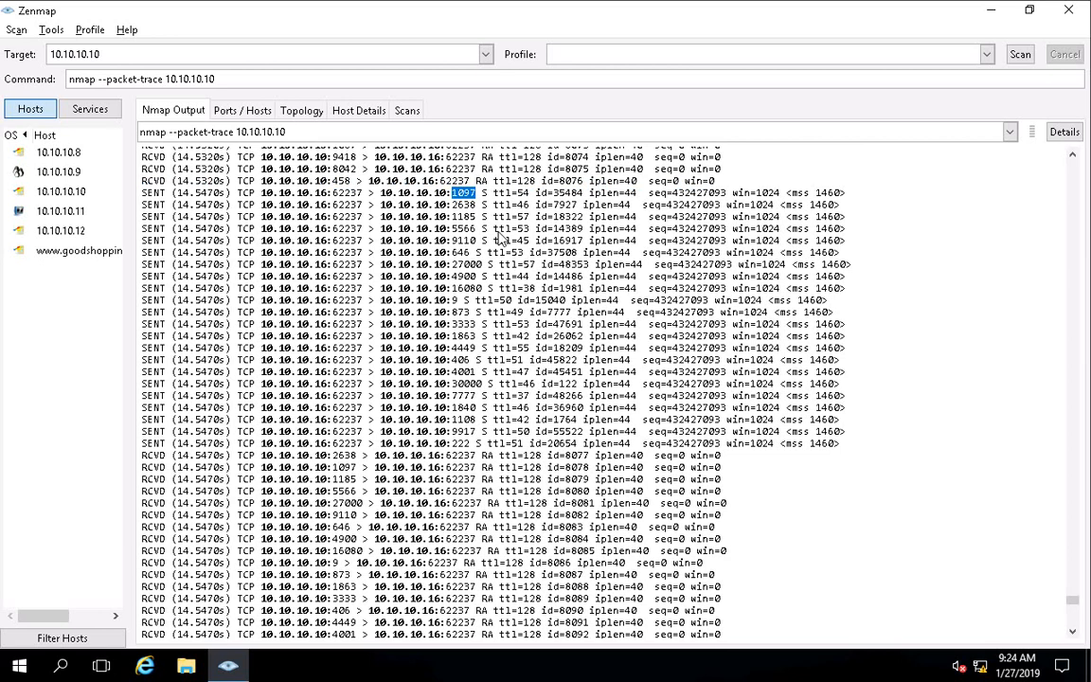
pyautogui.click(486, 195)
pyautogui.doubleClick(486, 195)
pyautogui.doubleClick(487, 195)
pyautogui.doubleClick(484, 205)
pyautogui.doubleClick(522, 192)
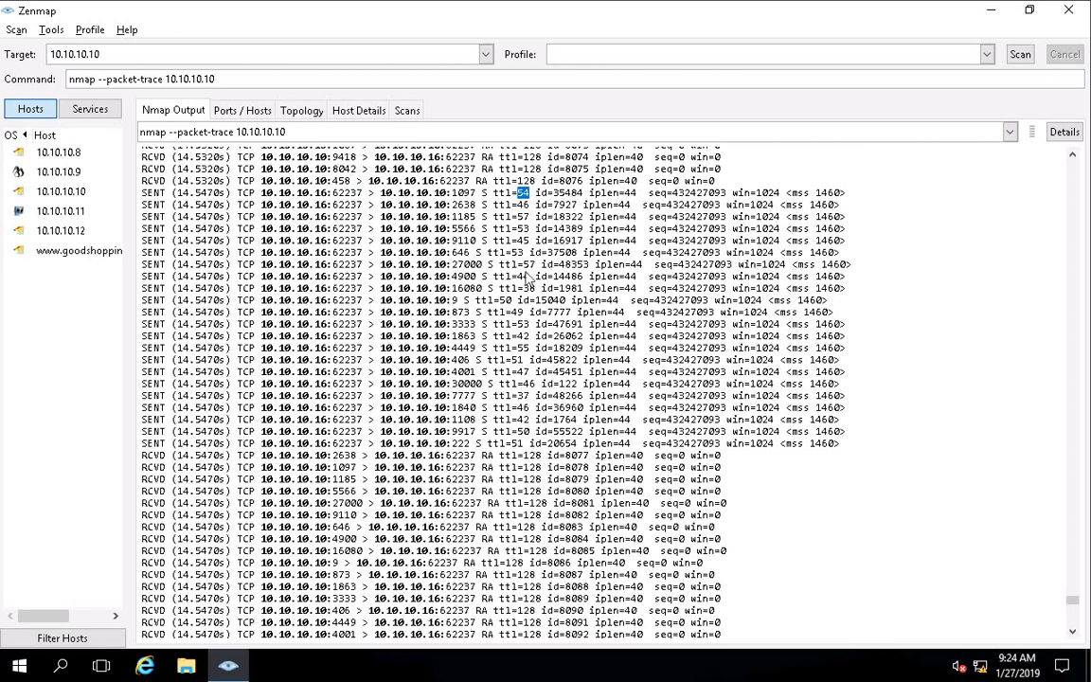
pyautogui.doubleClick(572, 193)
pyautogui.doubleClick(642, 192)
pyautogui.doubleClick(697, 195)
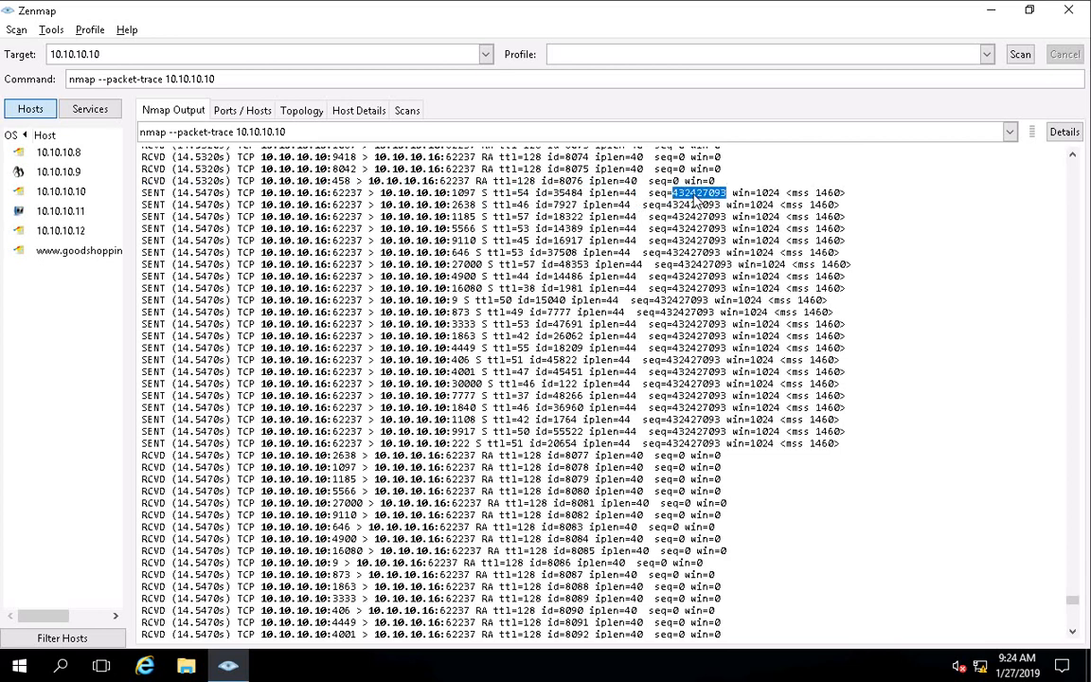
pyautogui.click(775, 195)
pyautogui.doubleClick(775, 195)
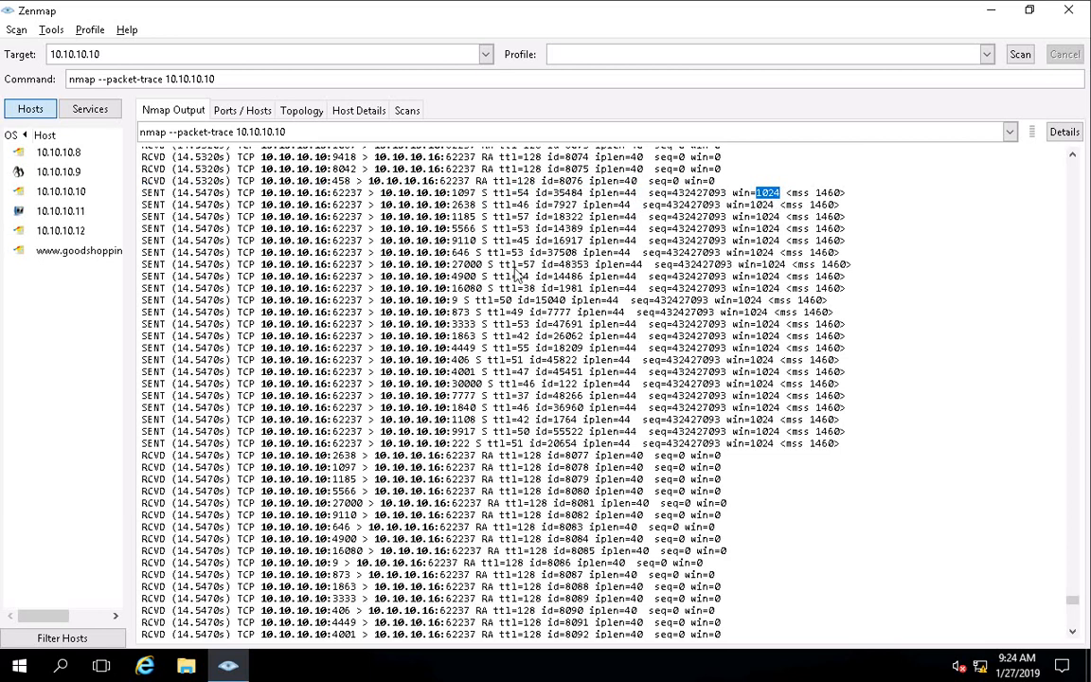
pyautogui.doubleClick(482, 181)
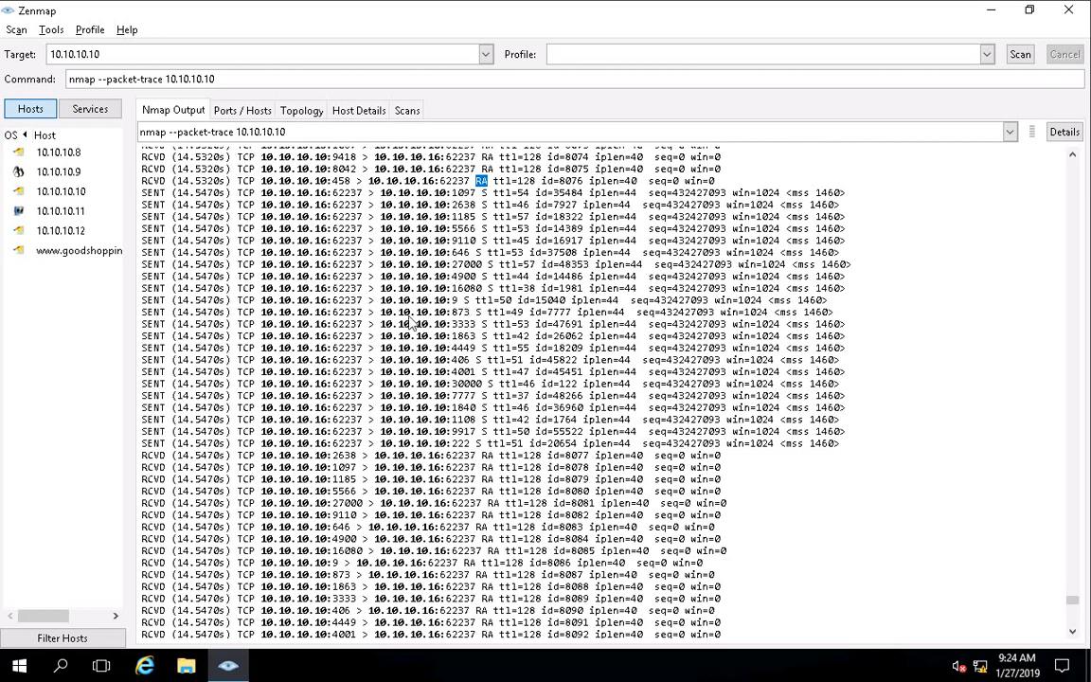
# Select the entire packet trace output and copy it to the clipboard.
pyautogui.rightClick(427, 243)
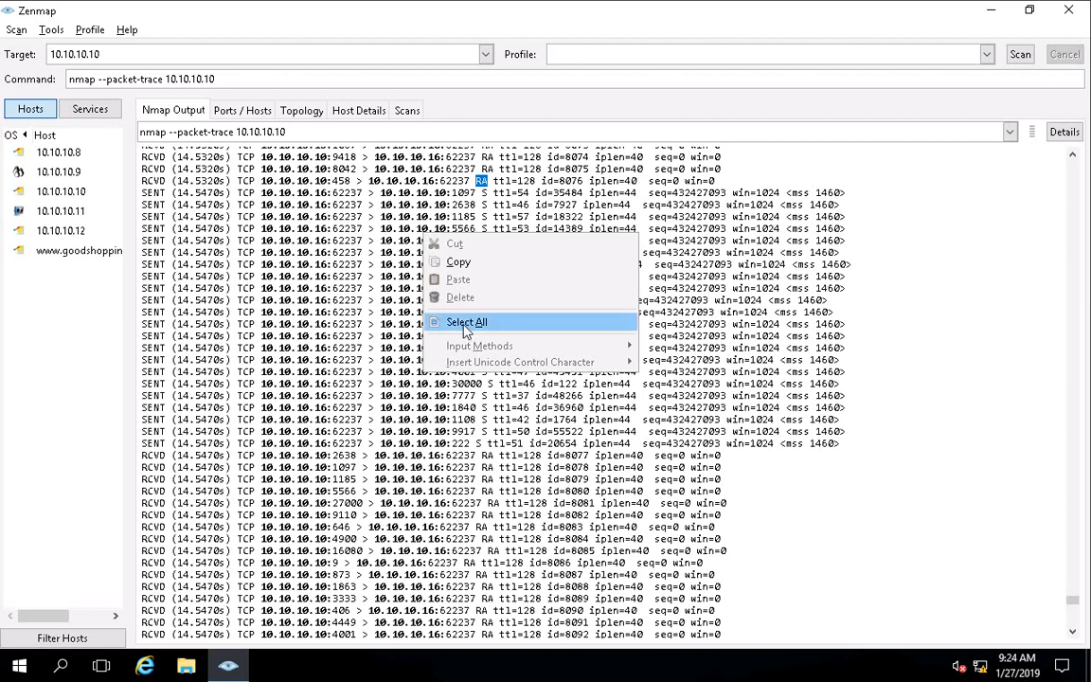
pyautogui.click(465, 323)
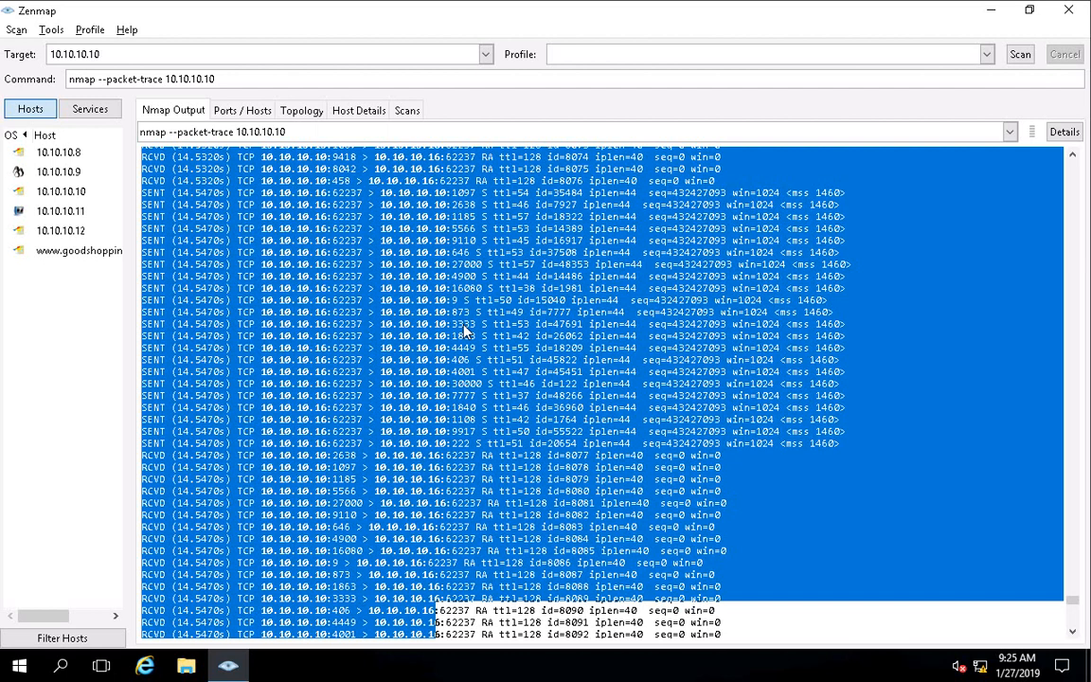
pyautogui.rightClick(415, 288)
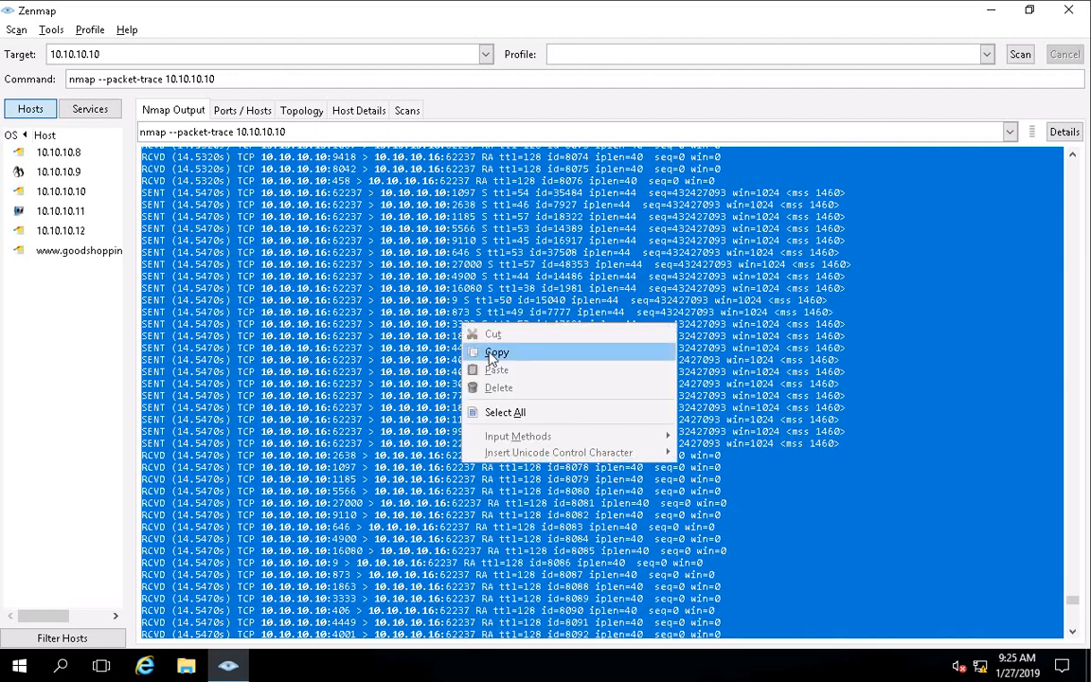
pyautogui.click(445, 320)
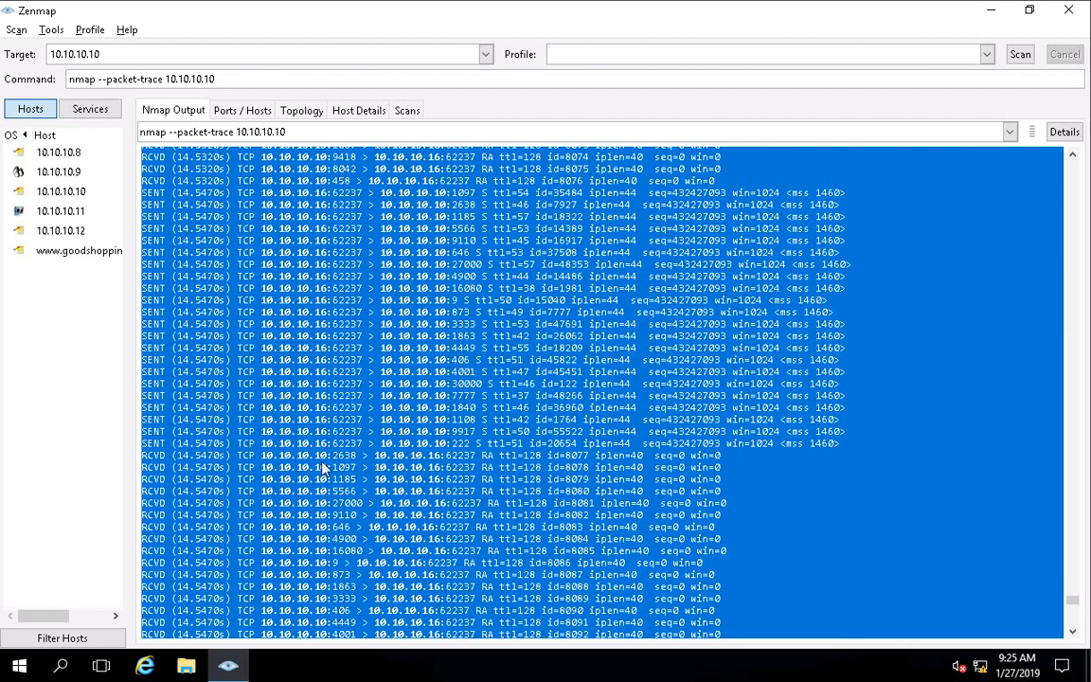
# Open Notepad, maximize its window and paste the copied packet trace into the blank document.
pyautogui.click(19, 665)
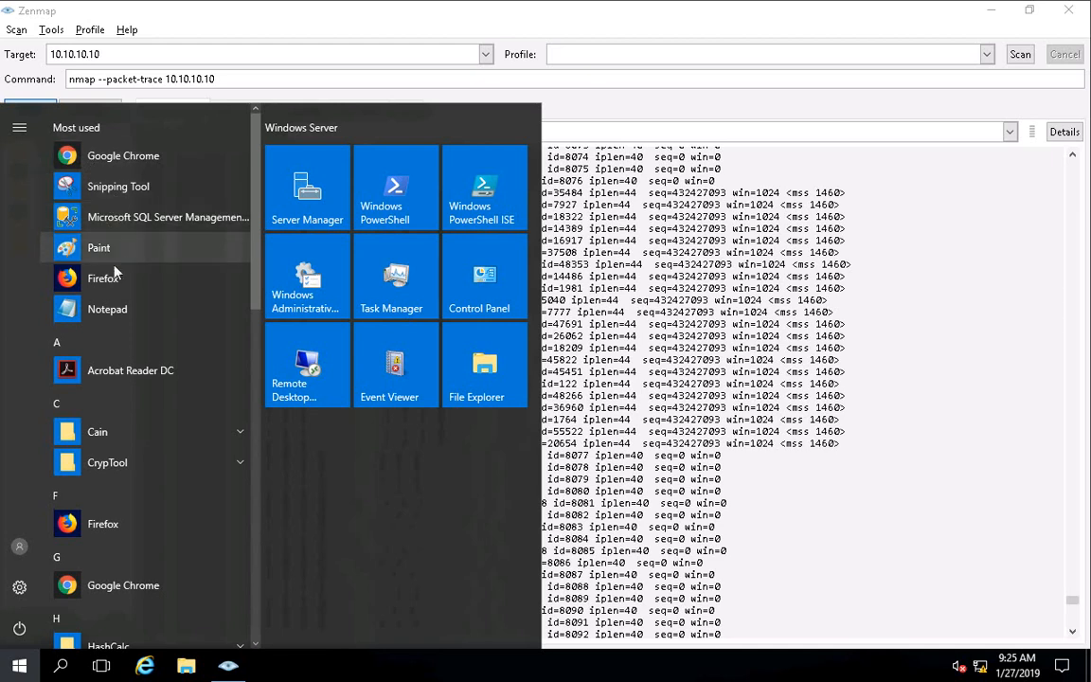
pyautogui.click(108, 309)
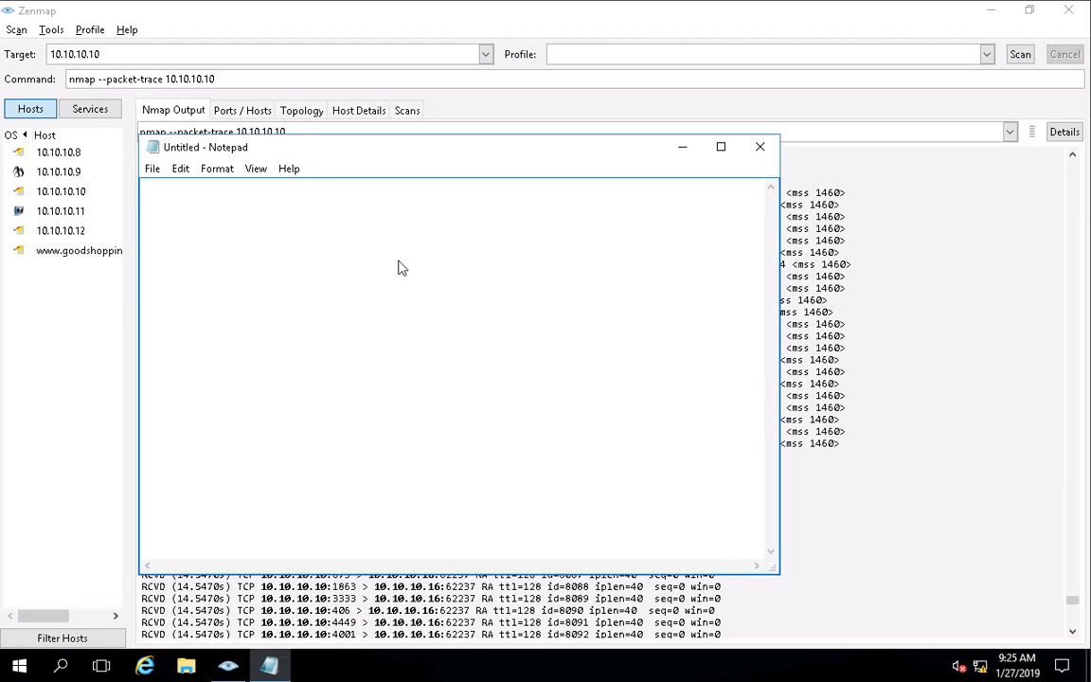
pyautogui.press('super+shift+Up')
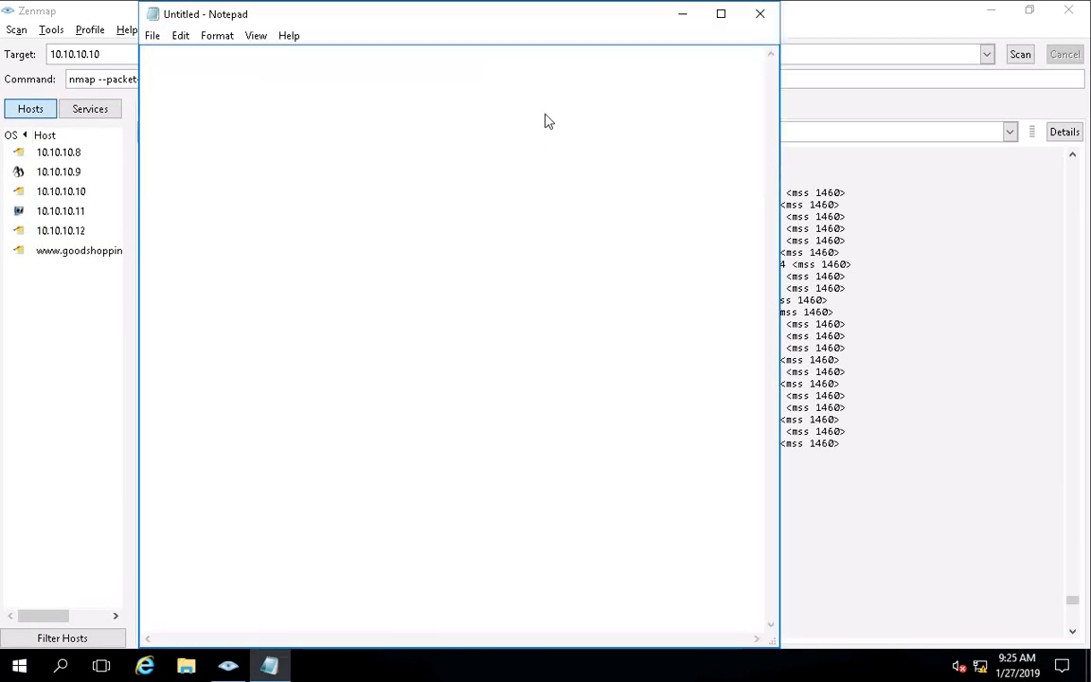
pyautogui.doubleClick(587, 19)
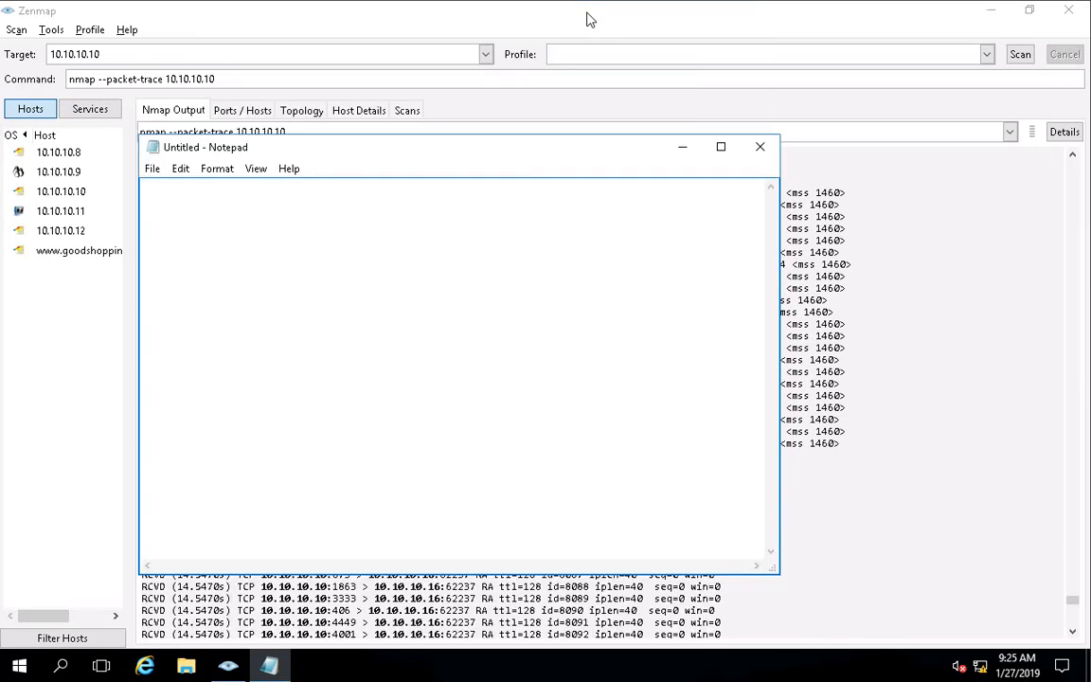
pyautogui.doubleClick(564, 146)
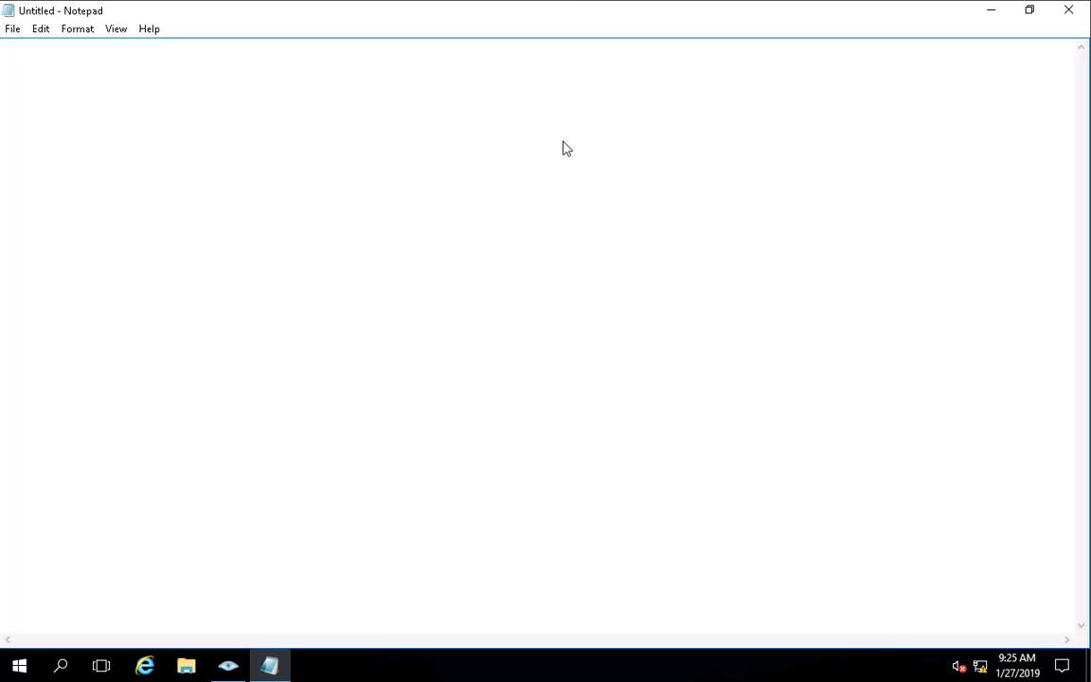
pyautogui.rightClick(571, 84)
pyautogui.click(624, 159)
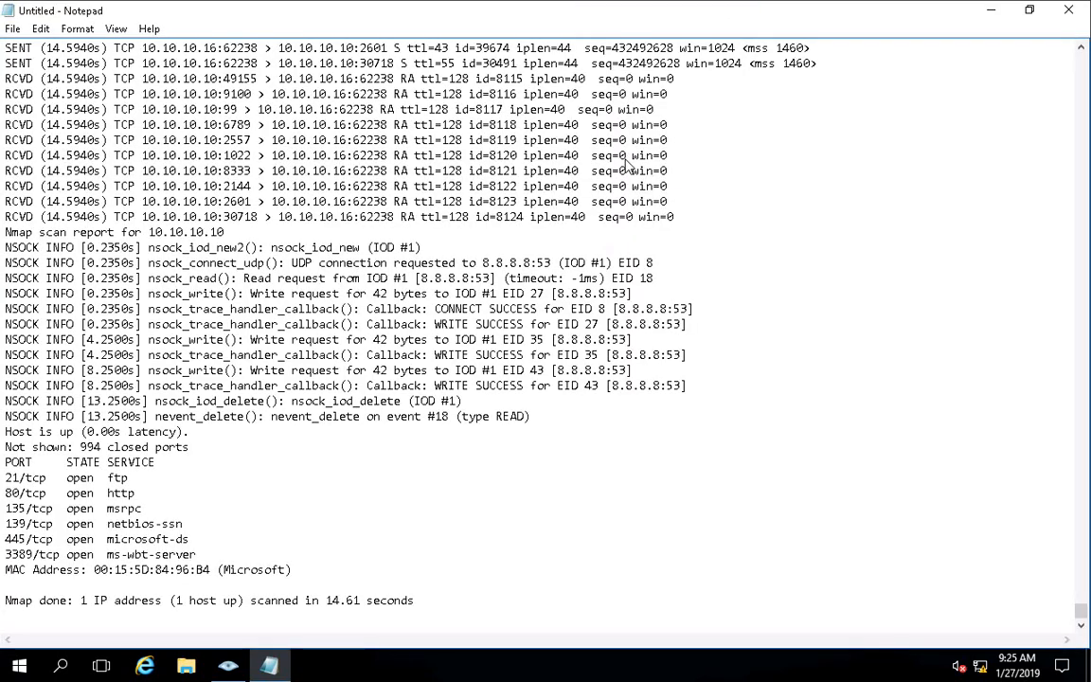
# Search upward from the end of the pasted trace for the text SA, and close the search dialog.
pyautogui.click(41, 28)
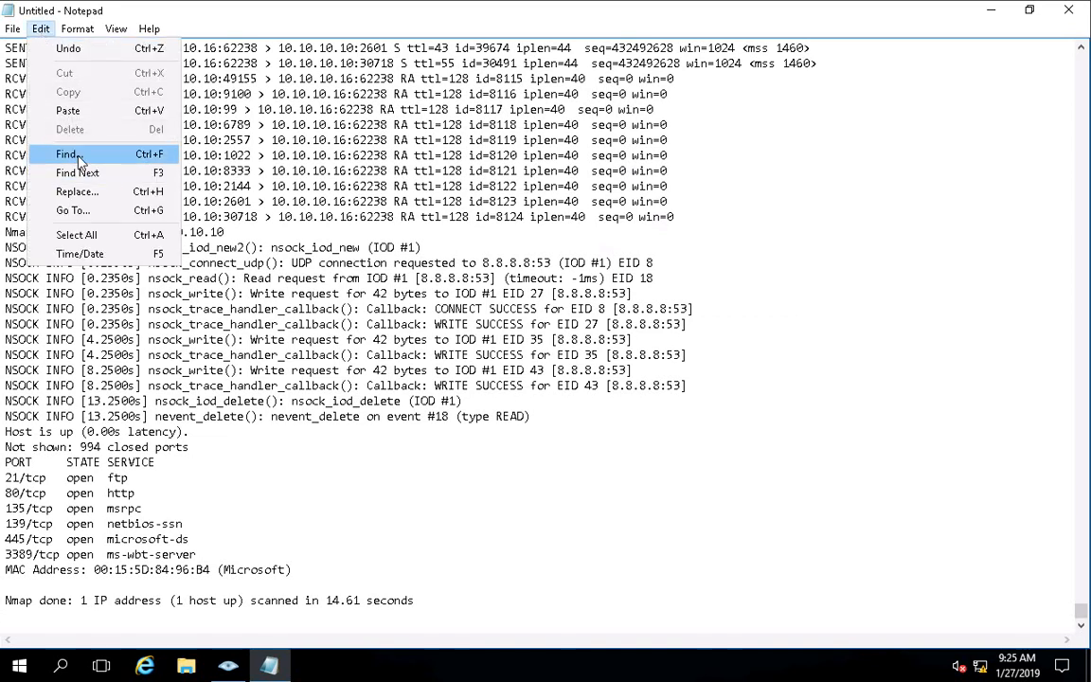
pyautogui.click(79, 157)
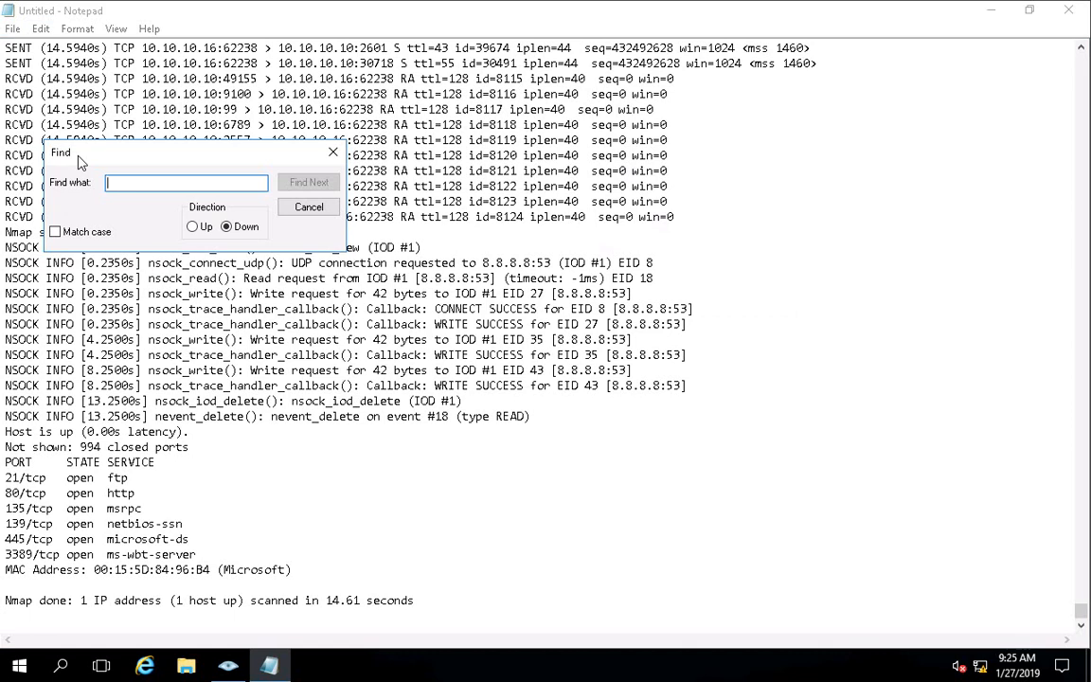
pyautogui.write('SA')
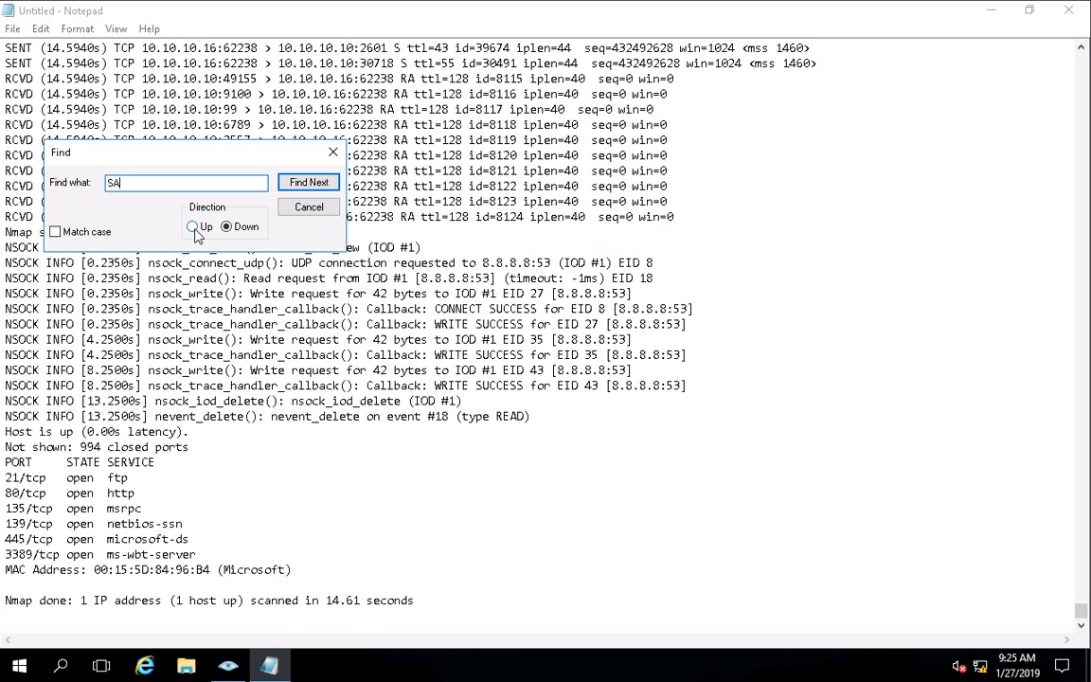
pyautogui.click(197, 227)
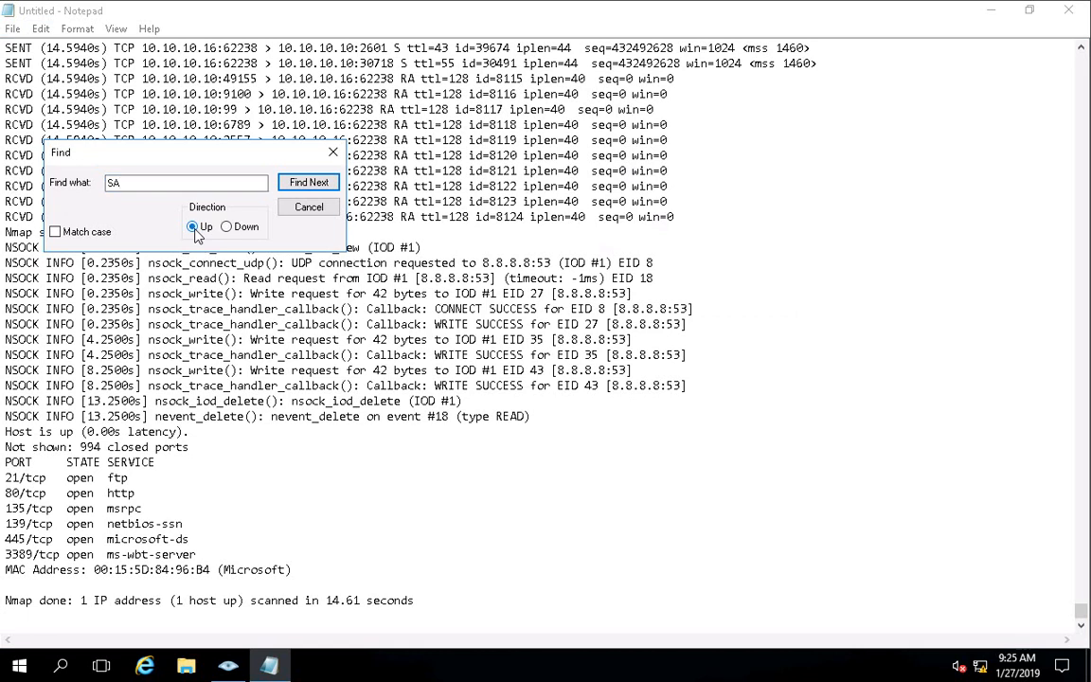
pyautogui.click(308, 183)
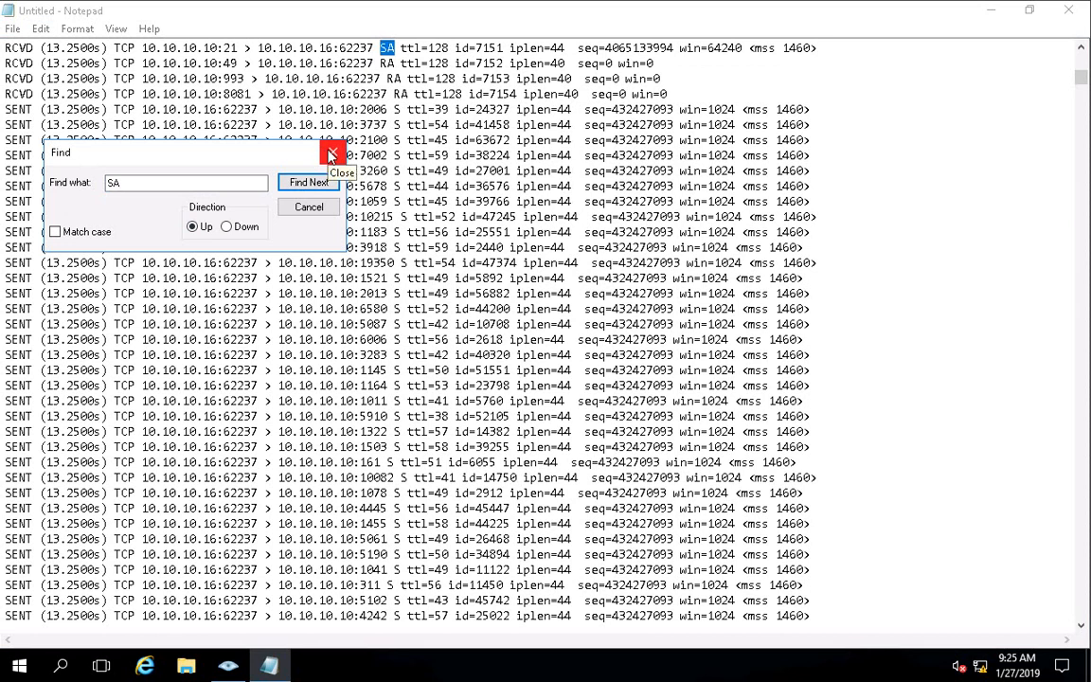
pyautogui.click(330, 154)
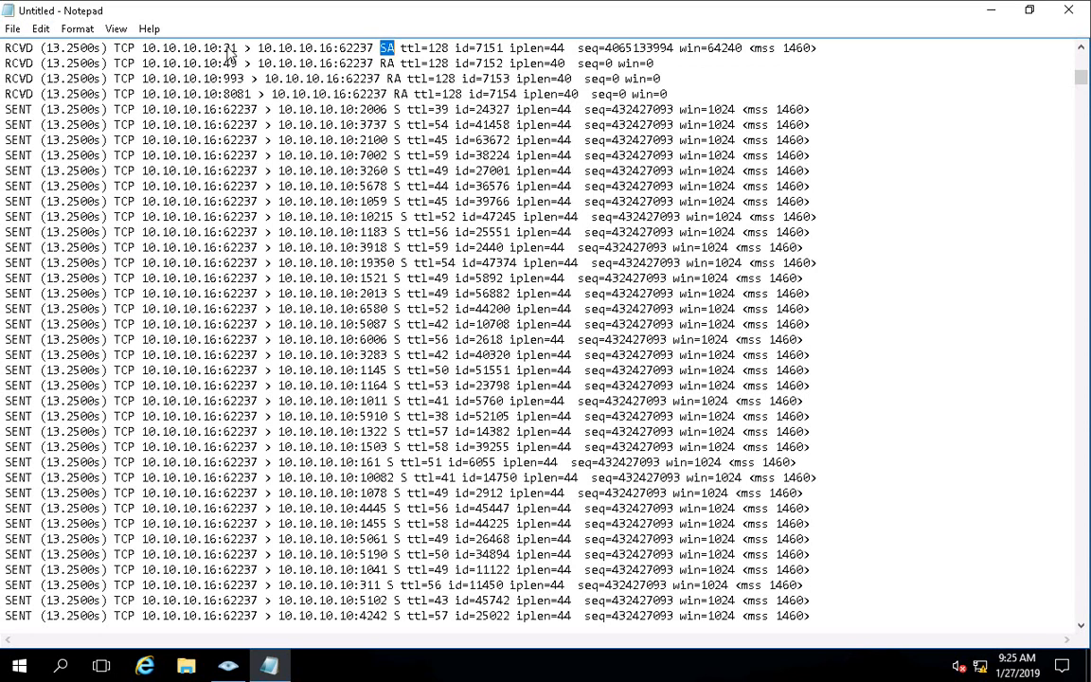
# Compare the source address and port of the SA reply with the flags of the received packet below it.
pyautogui.click(230, 49)
pyautogui.doubleClick(228, 49)
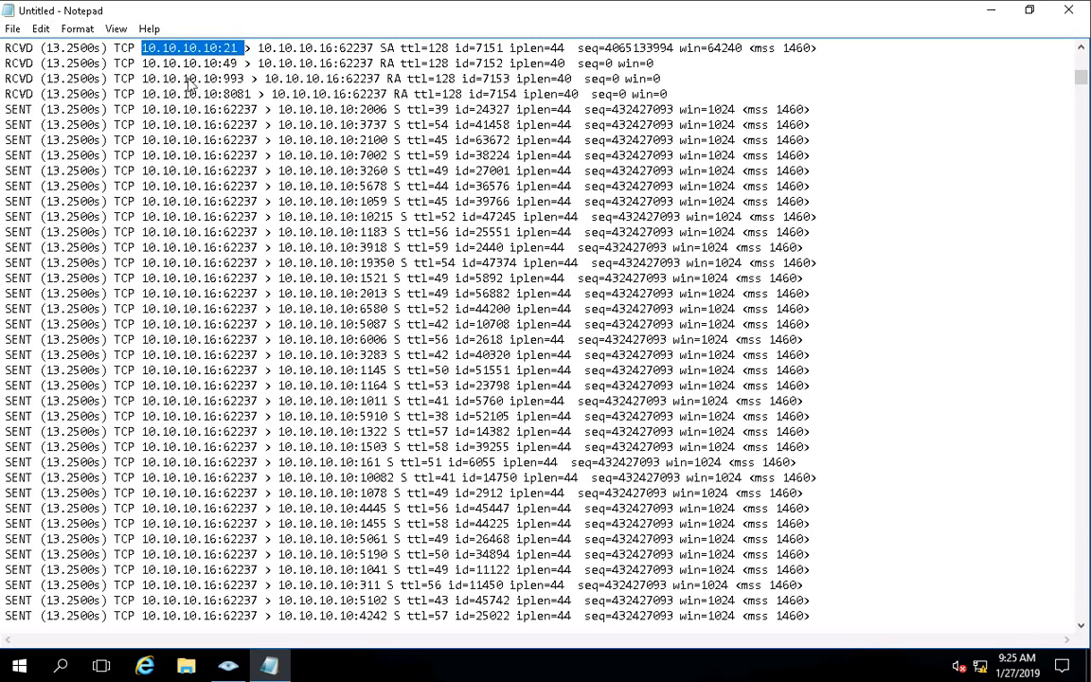
pyautogui.doubleClick(390, 66)
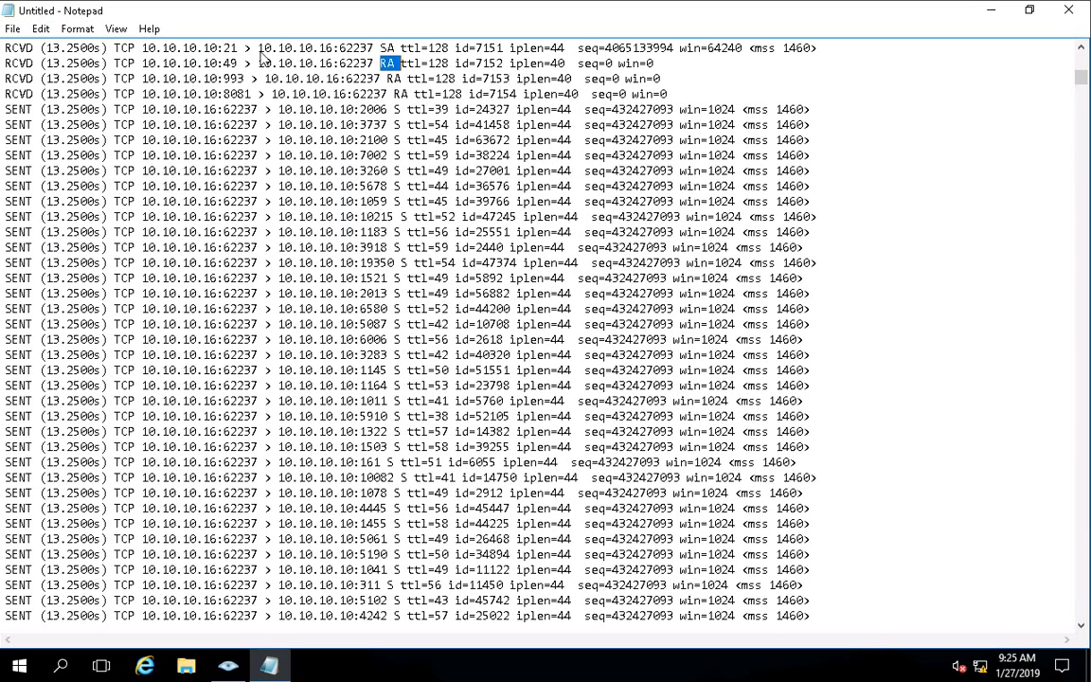
# Switch back to Zenmap and check the state and service of port 21/tcp in the scan report.
pyautogui.click(992, 16)
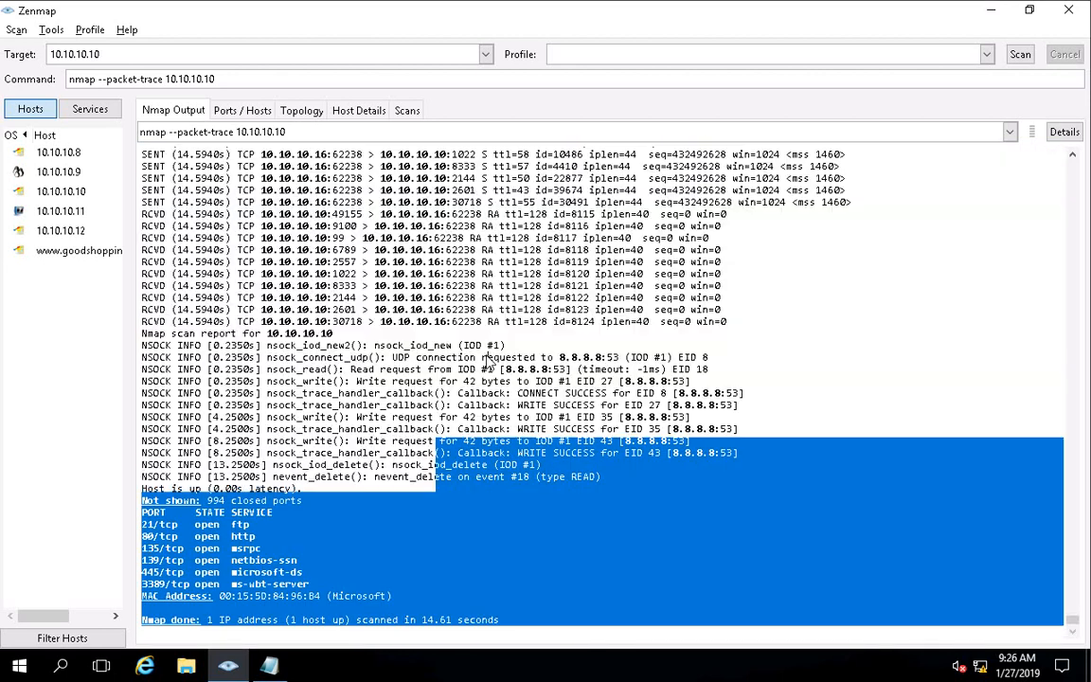
pyautogui.click(489, 363)
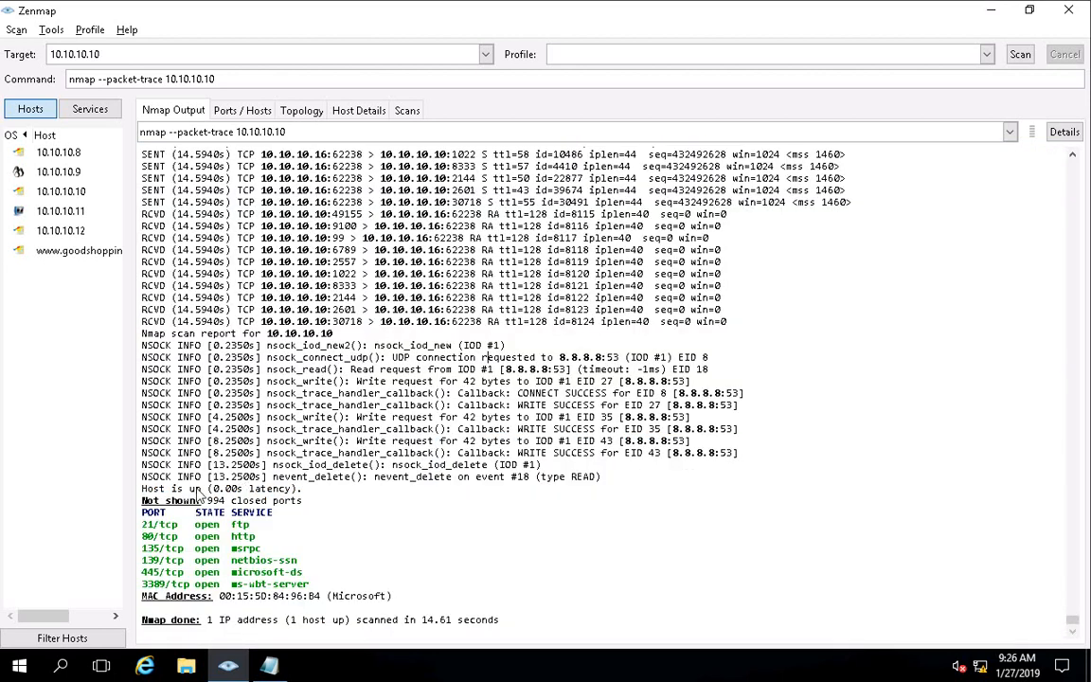
pyautogui.doubleClick(208, 524)
pyautogui.click(212, 528)
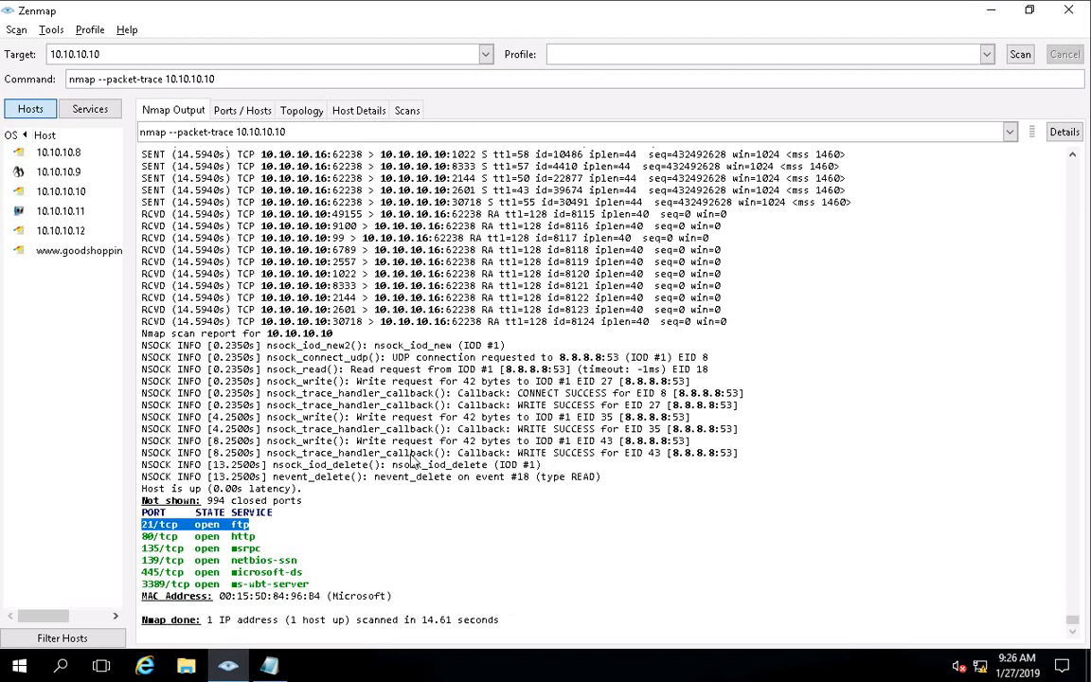
# Switch back to Notepad and search downward through the pasted trace for the text :21.
pyautogui.click(271, 665)
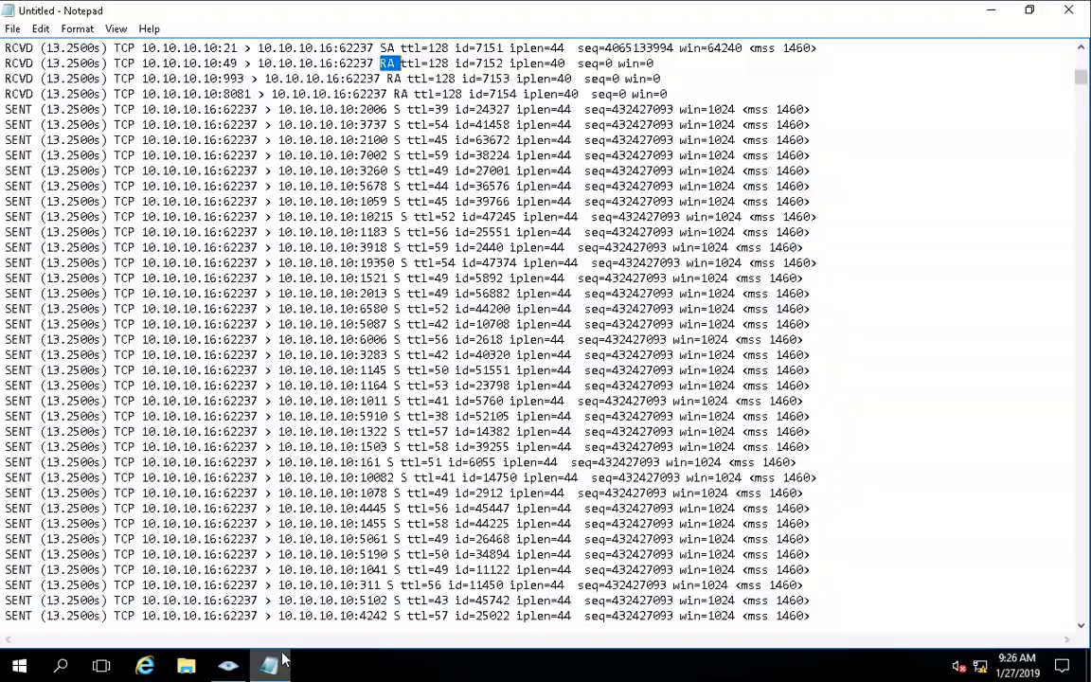
pyautogui.rightClick(426, 256)
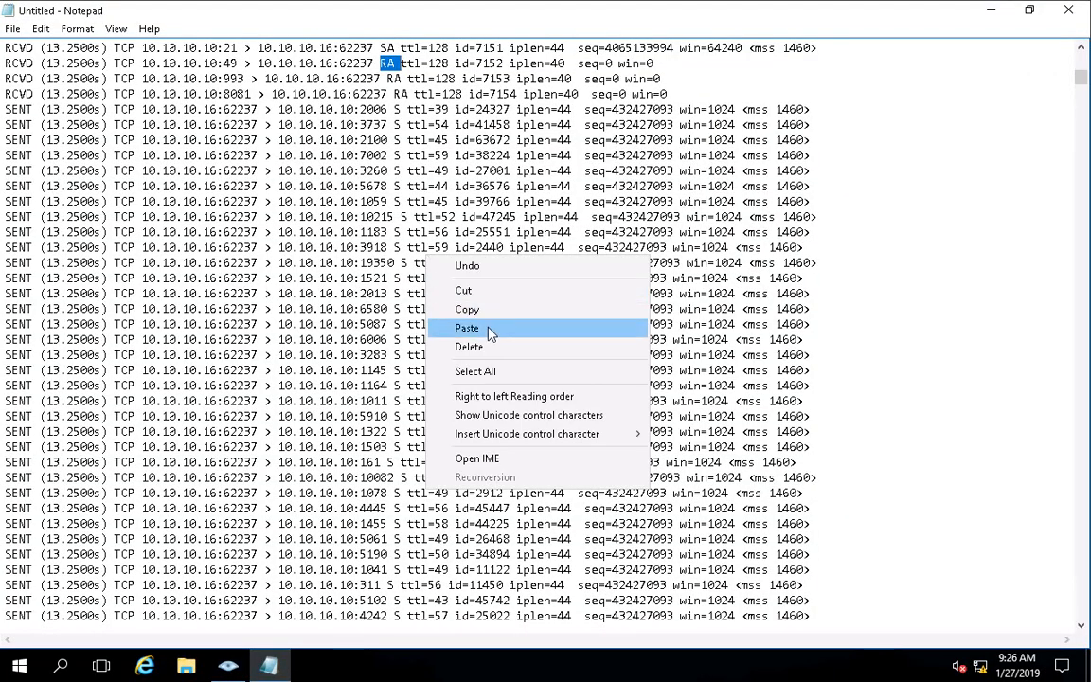
pyautogui.click(42, 29)
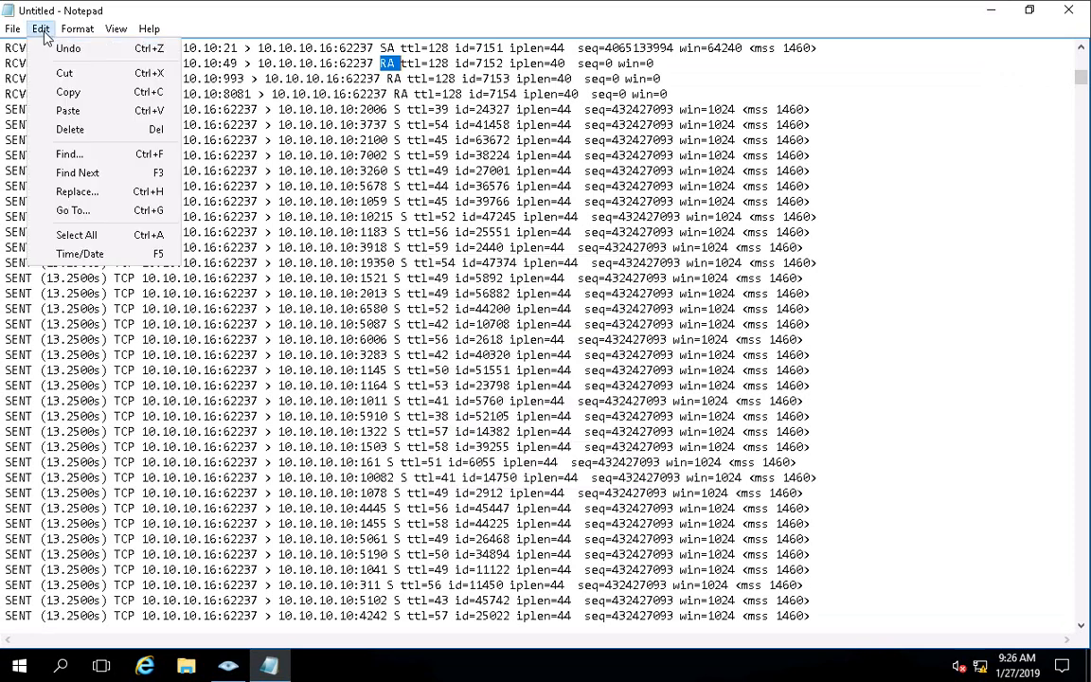
pyautogui.click(75, 153)
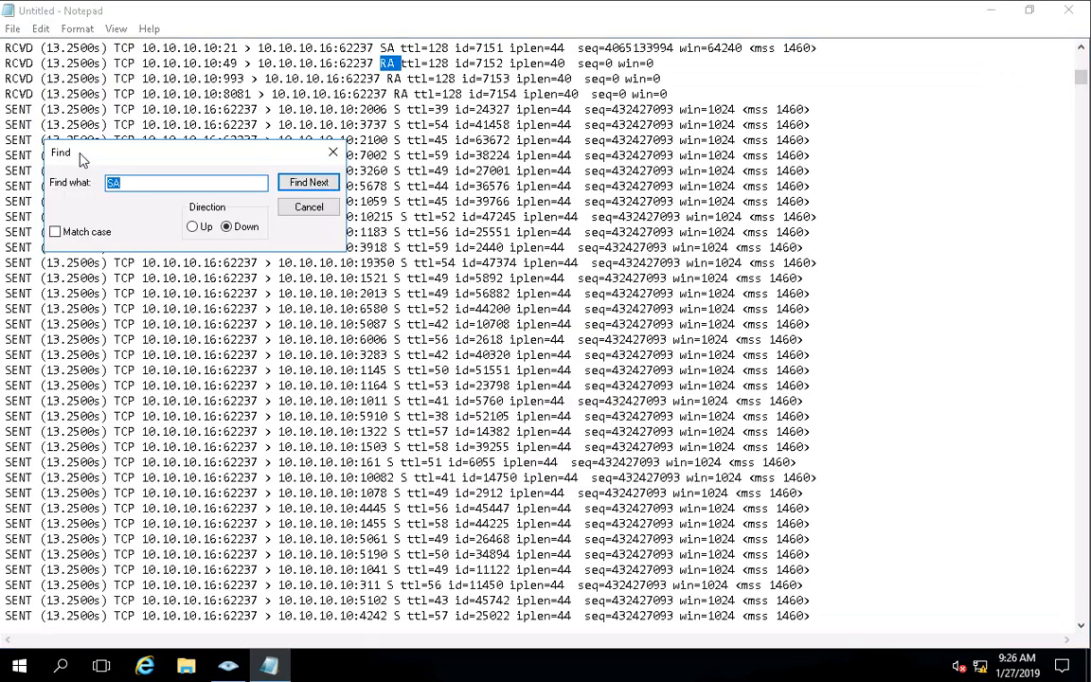
pyautogui.write('21')
pyautogui.press('Return')
pyautogui.click(322, 184)
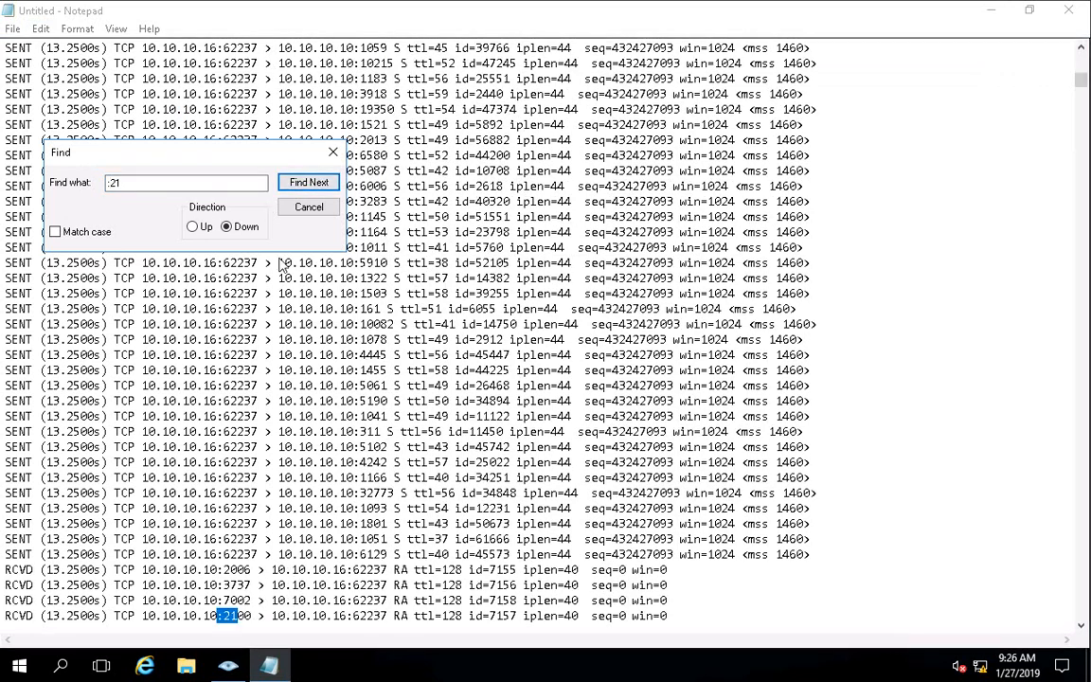
pyautogui.click(316, 186)
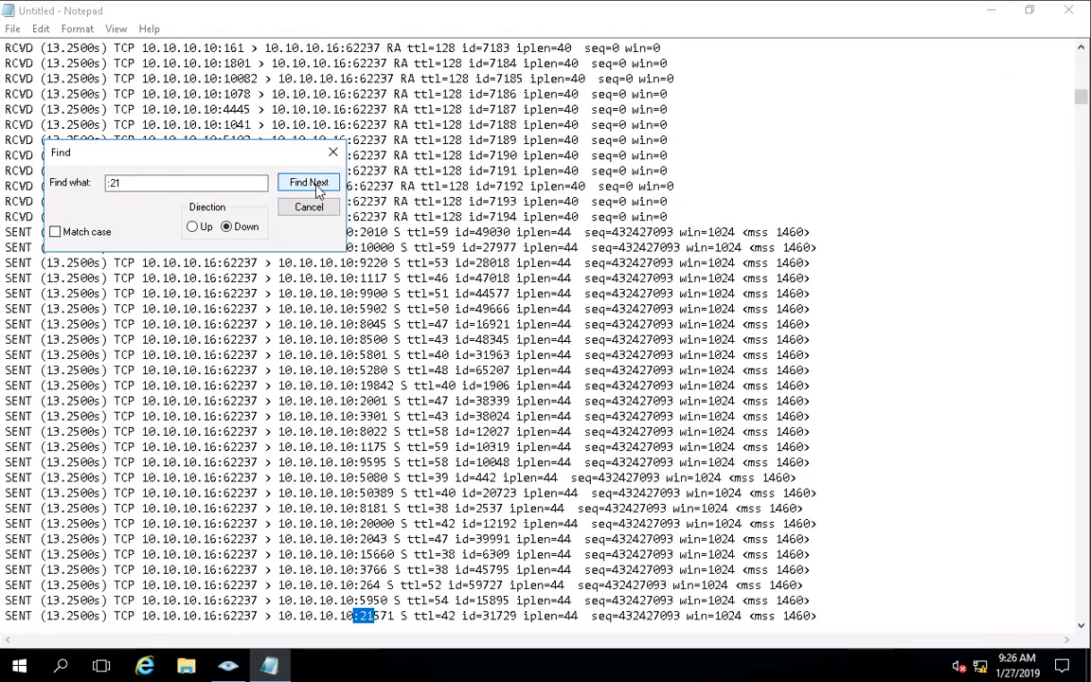
pyautogui.click(318, 187)
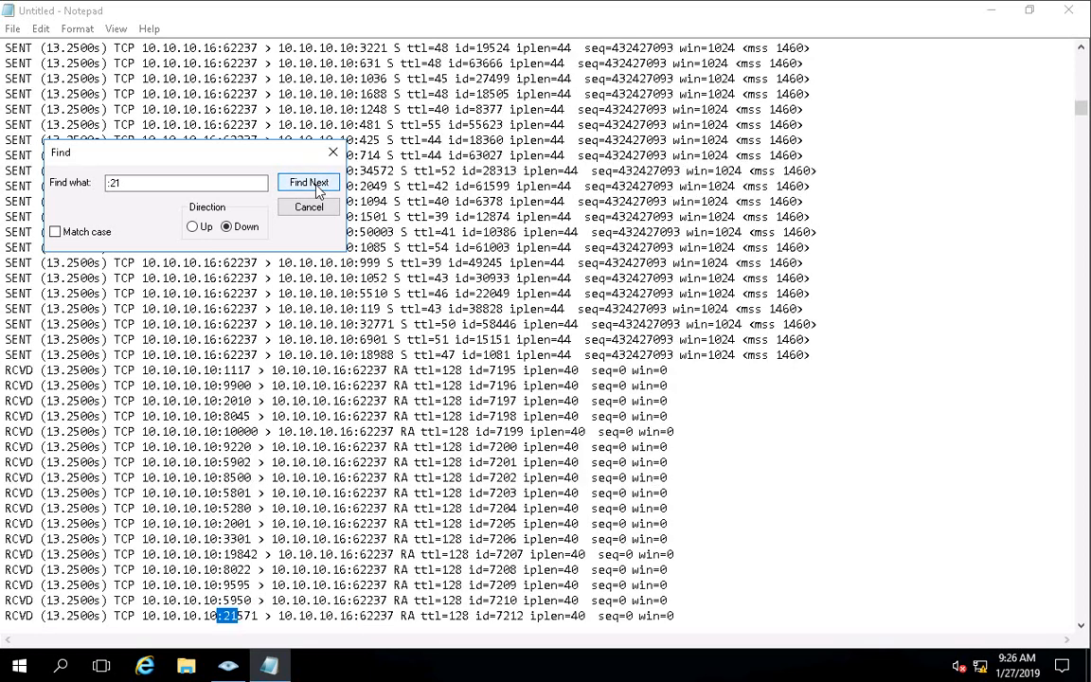
pyautogui.click(318, 186)
pyautogui.click(319, 187)
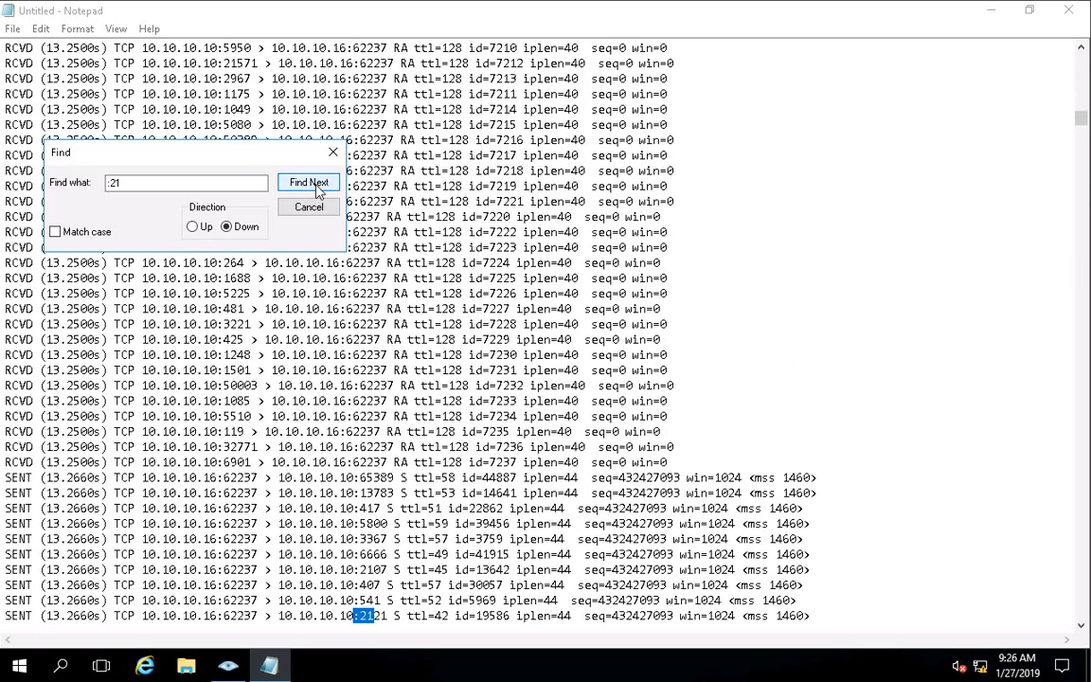
pyautogui.click(318, 186)
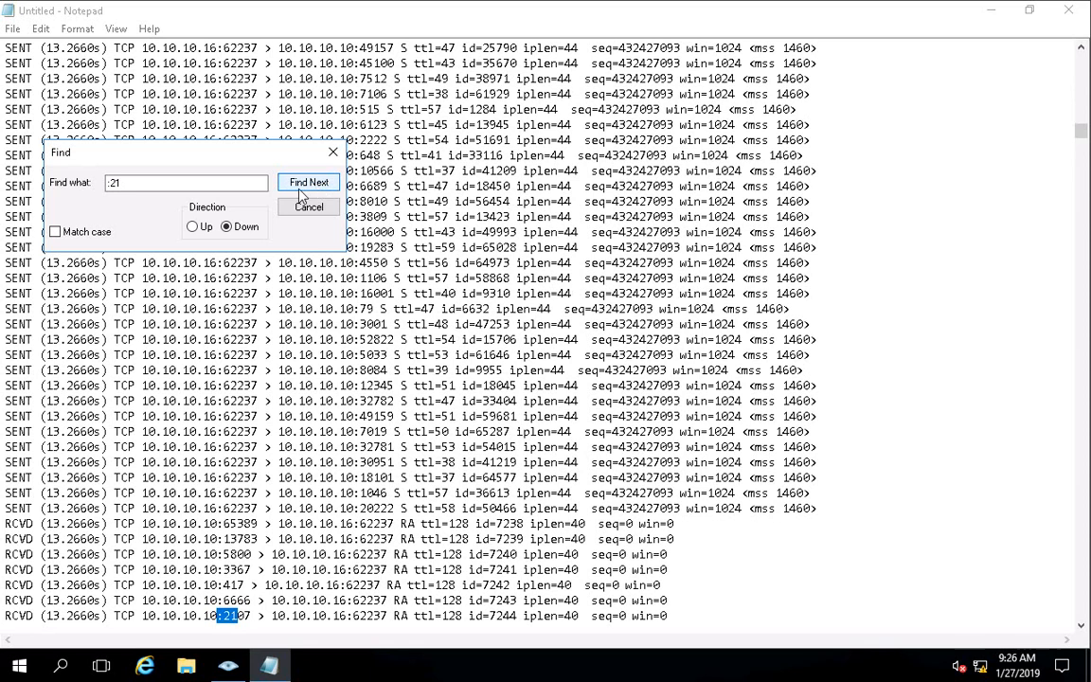
# Search upward for :21 until reaching the SA reply received from port 21 of 10.10.10.10.
pyautogui.click(193, 226)
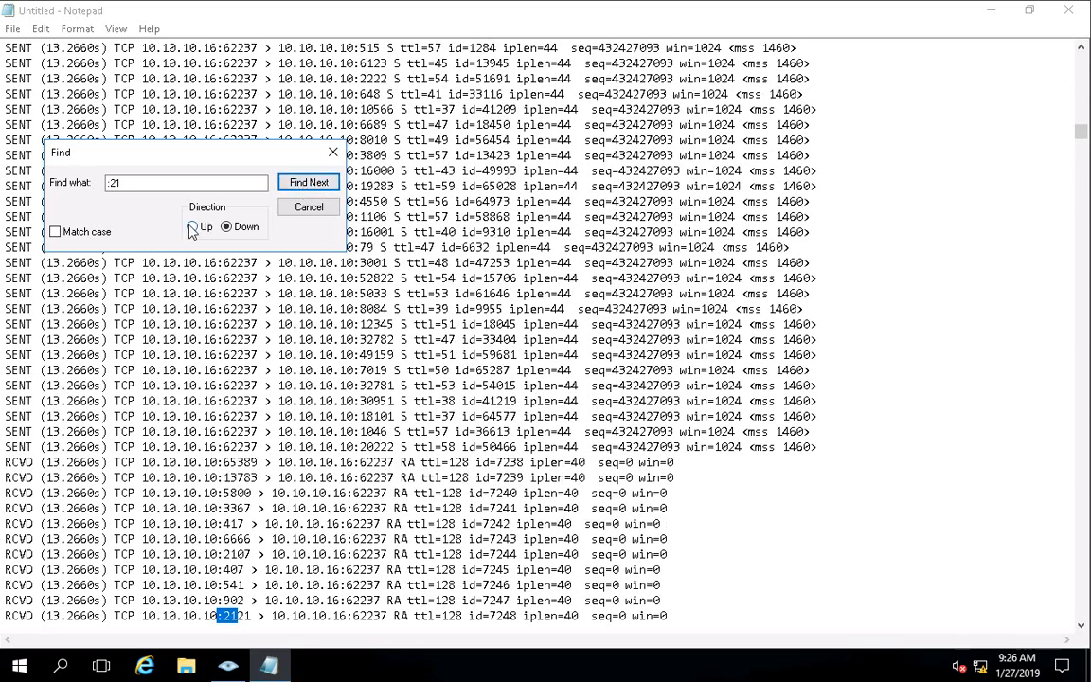
pyautogui.click(316, 182)
pyautogui.click(319, 184)
pyautogui.click(319, 184)
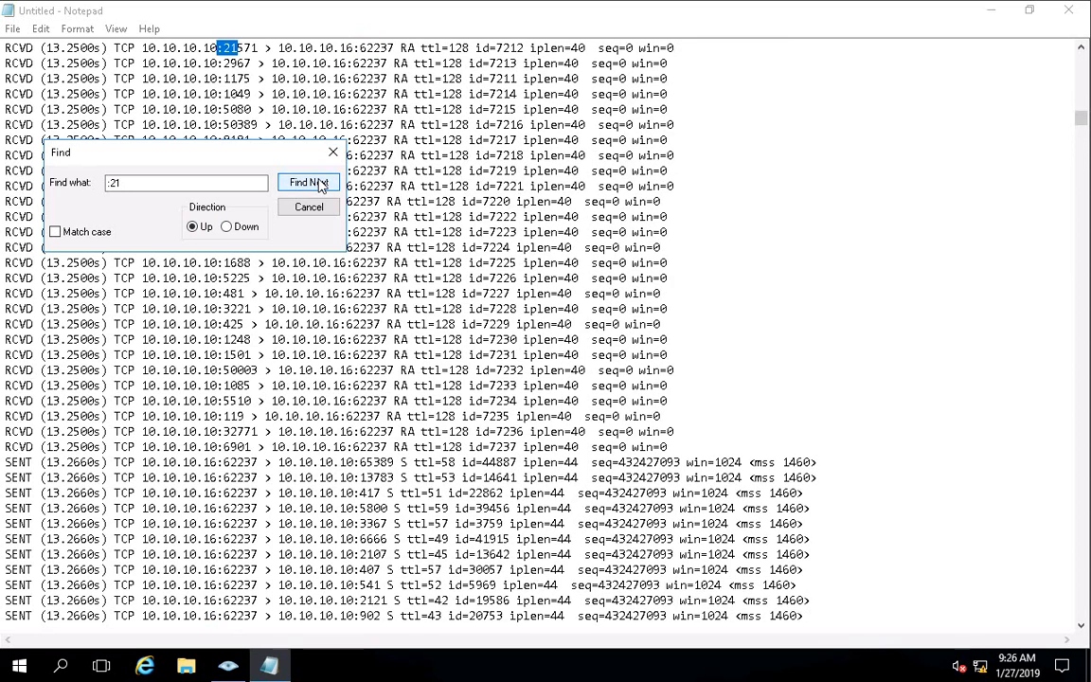
pyautogui.click(319, 184)
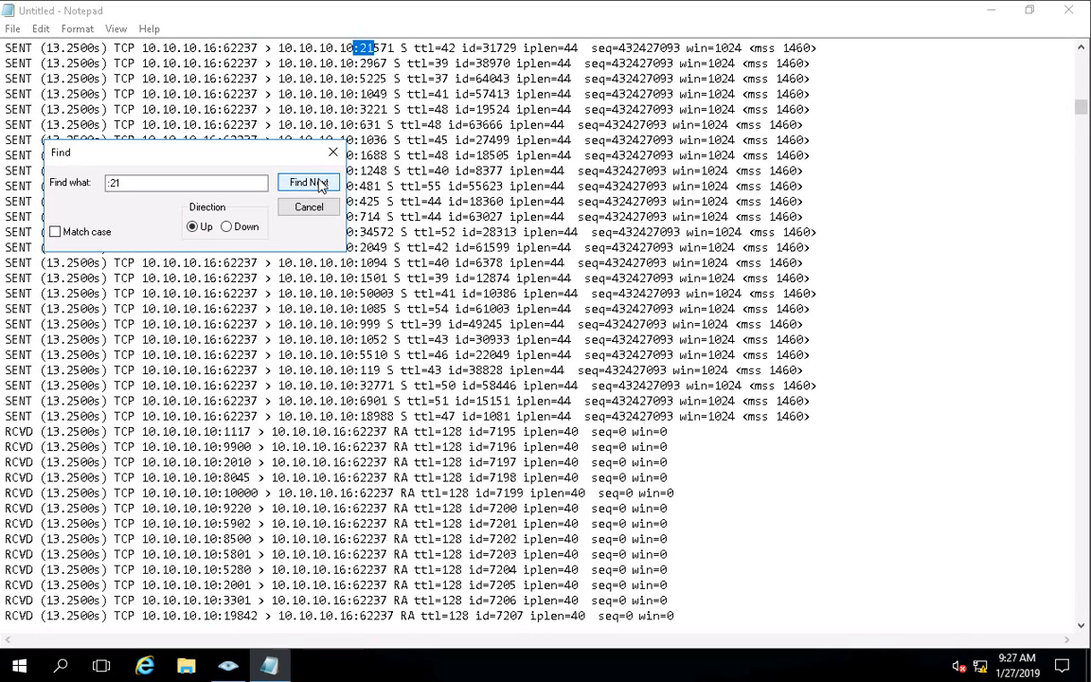
pyautogui.click(319, 184)
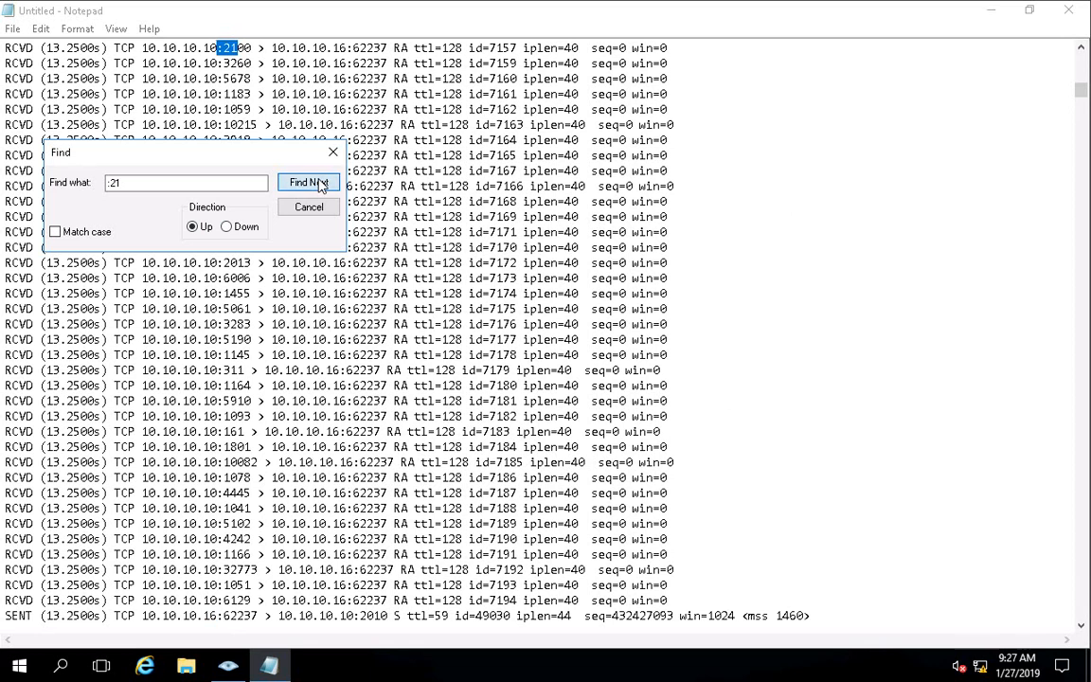
pyautogui.click(319, 184)
pyautogui.click(319, 184)
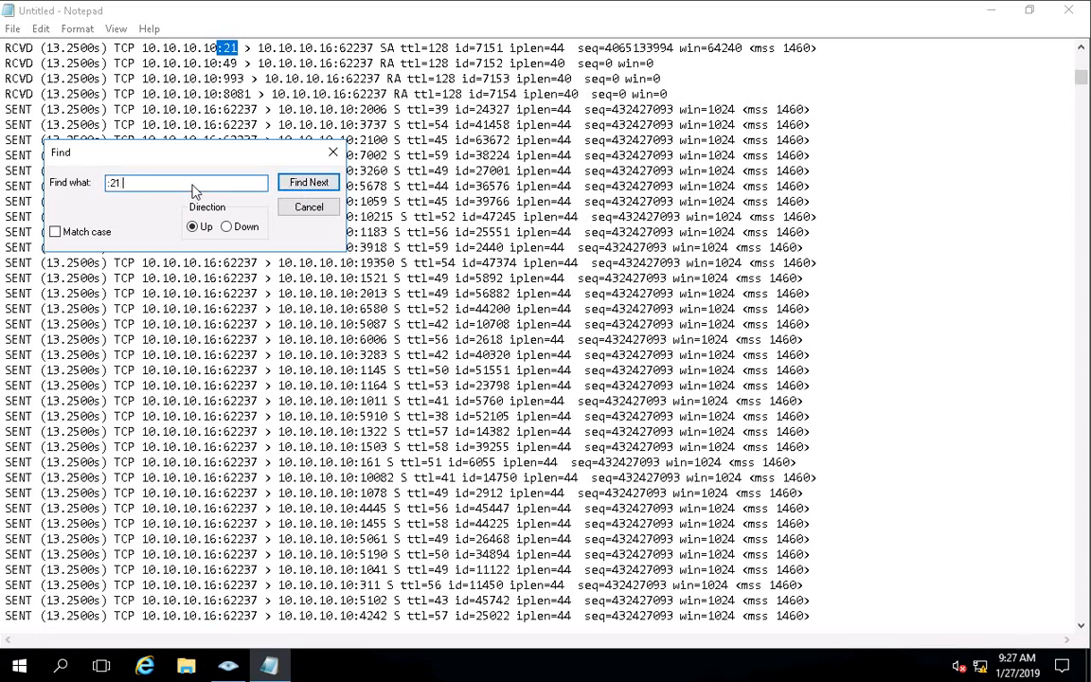
# Search for :21 followed by a space, first upward and then downward, to match only port 21 packets.
pyautogui.click(312, 183)
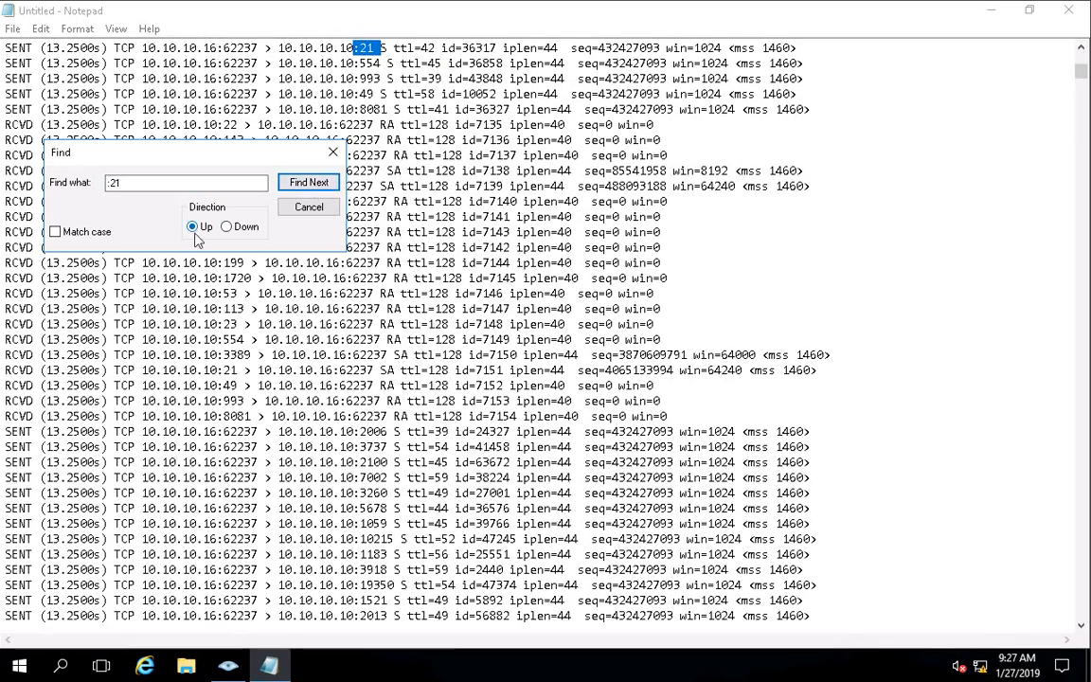
pyautogui.click(225, 226)
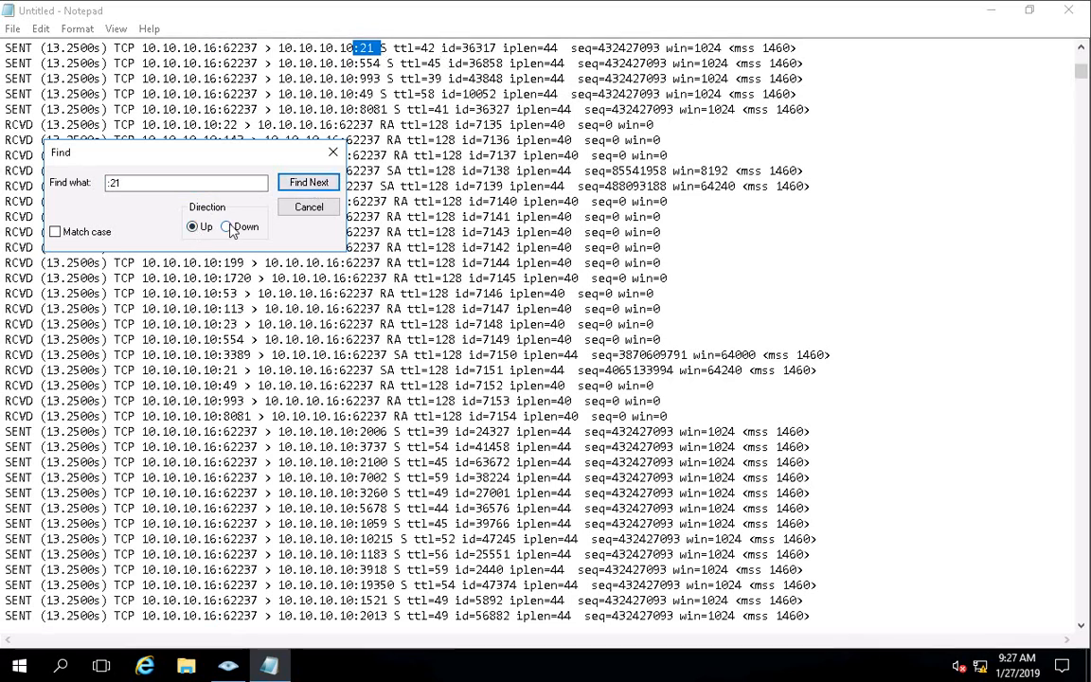
pyautogui.click(299, 185)
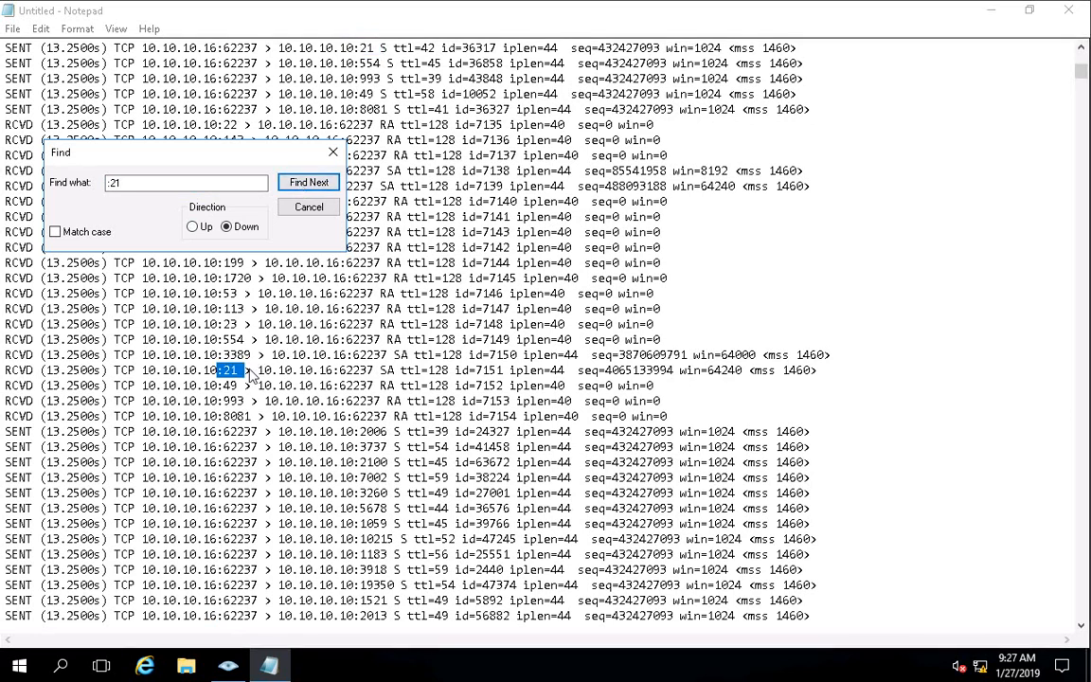
pyautogui.click(317, 186)
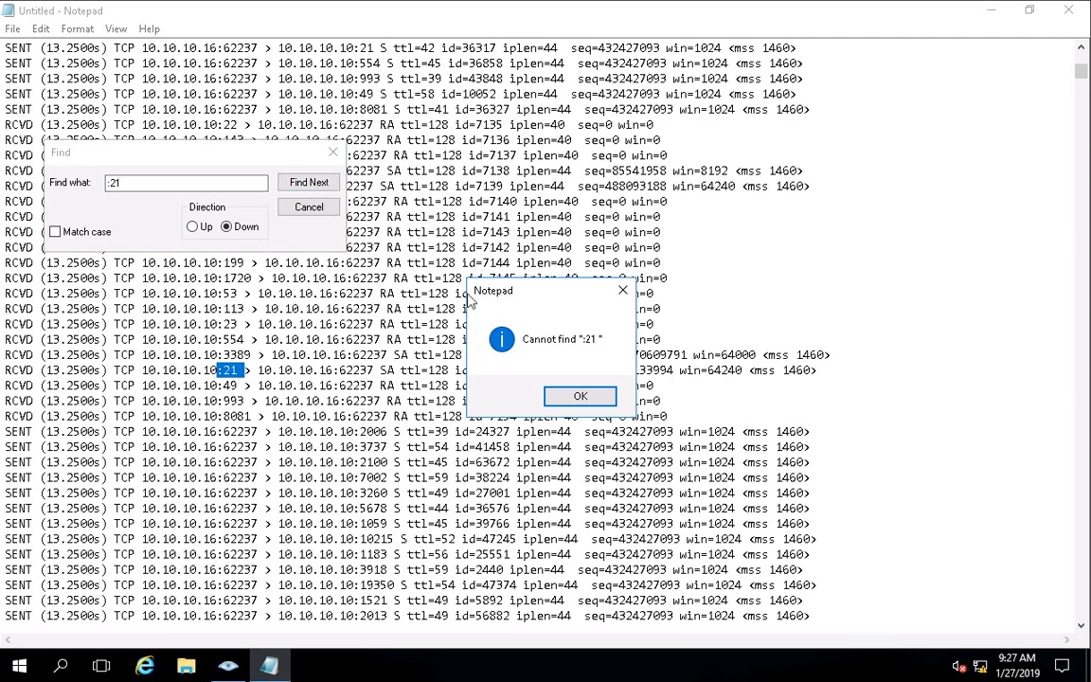
pyautogui.click(576, 398)
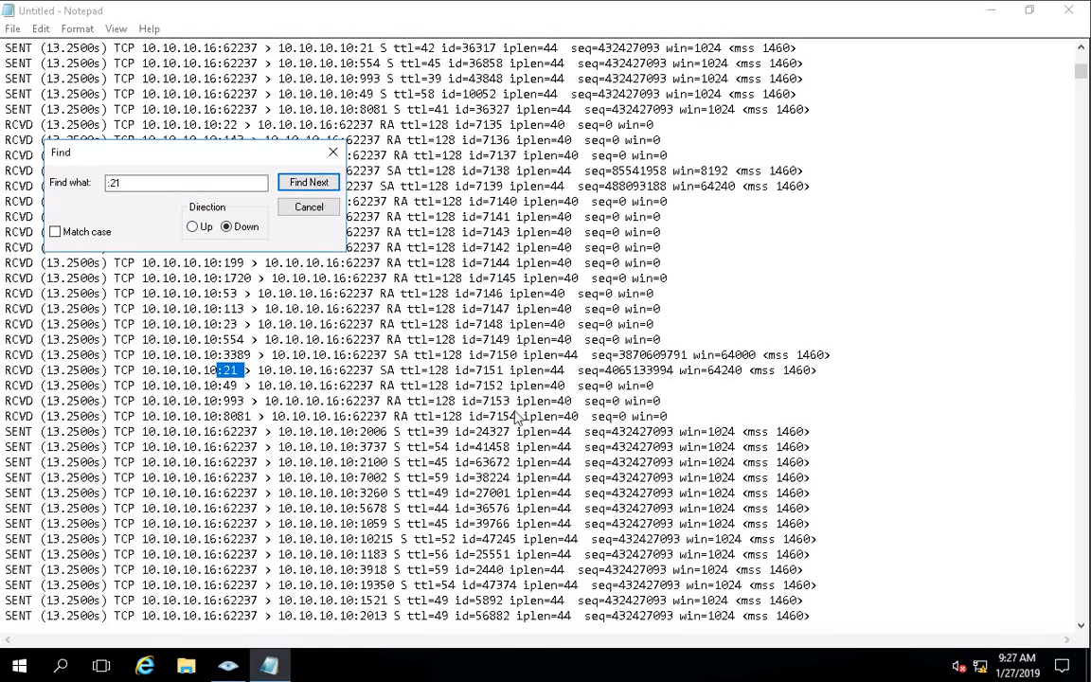
# Close the search dialog and exit Notepad without saving the pasted trace.
pyautogui.click(336, 153)
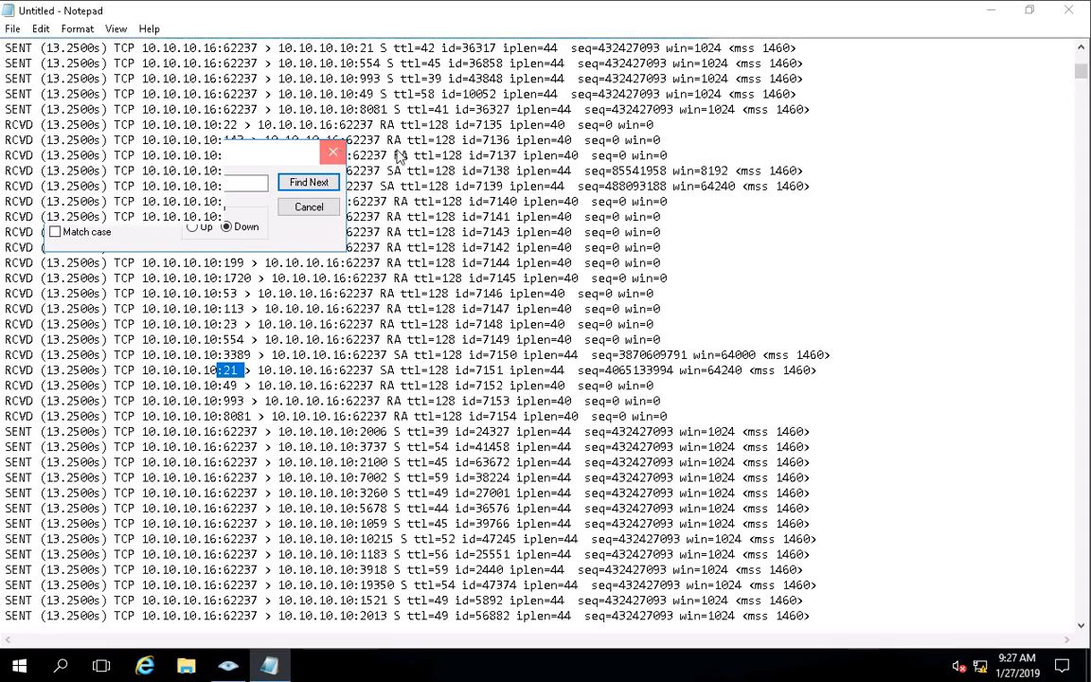
pyautogui.click(1066, 13)
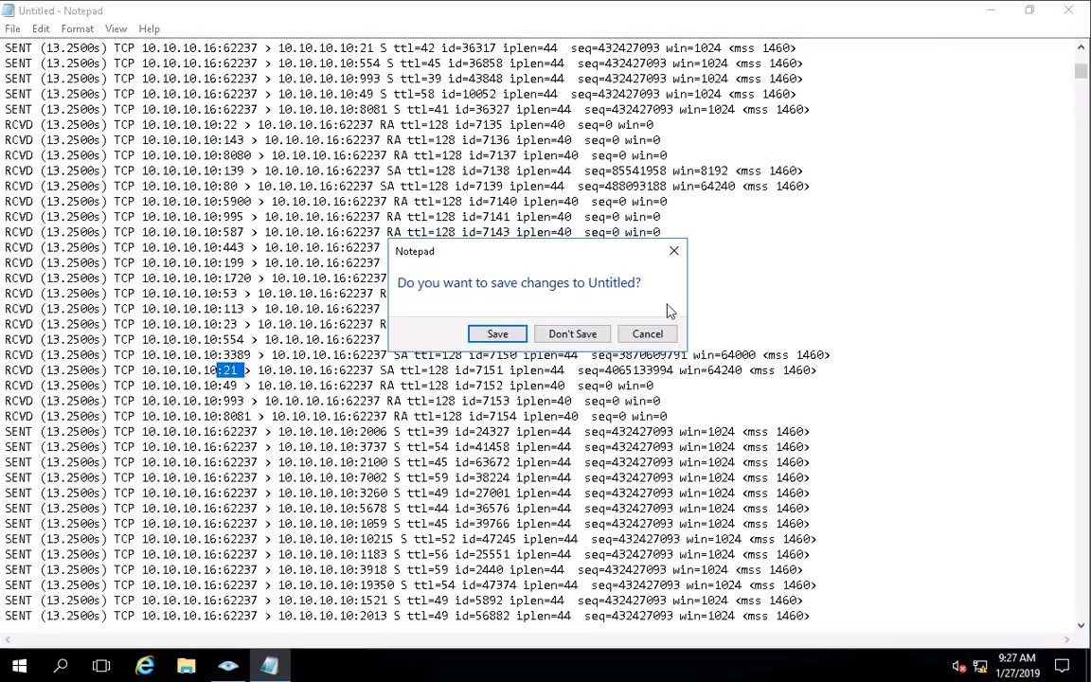
pyautogui.click(571, 334)
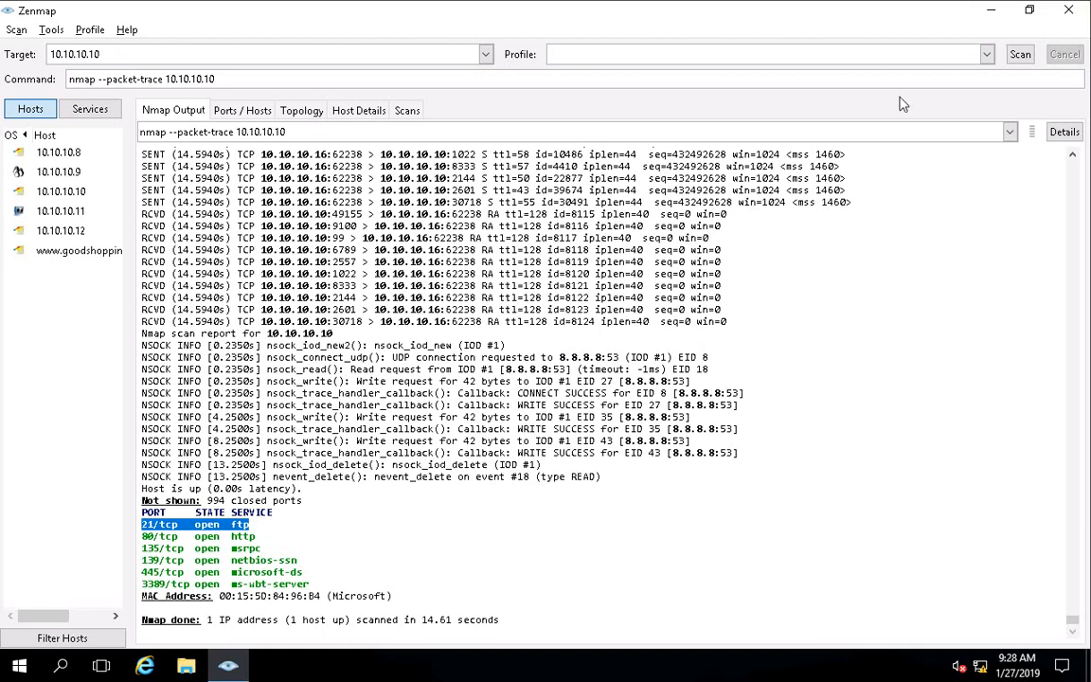
# Choose the Slow comprehensive scan profile for target 10.10.10.10.
pyautogui.click(987, 55)
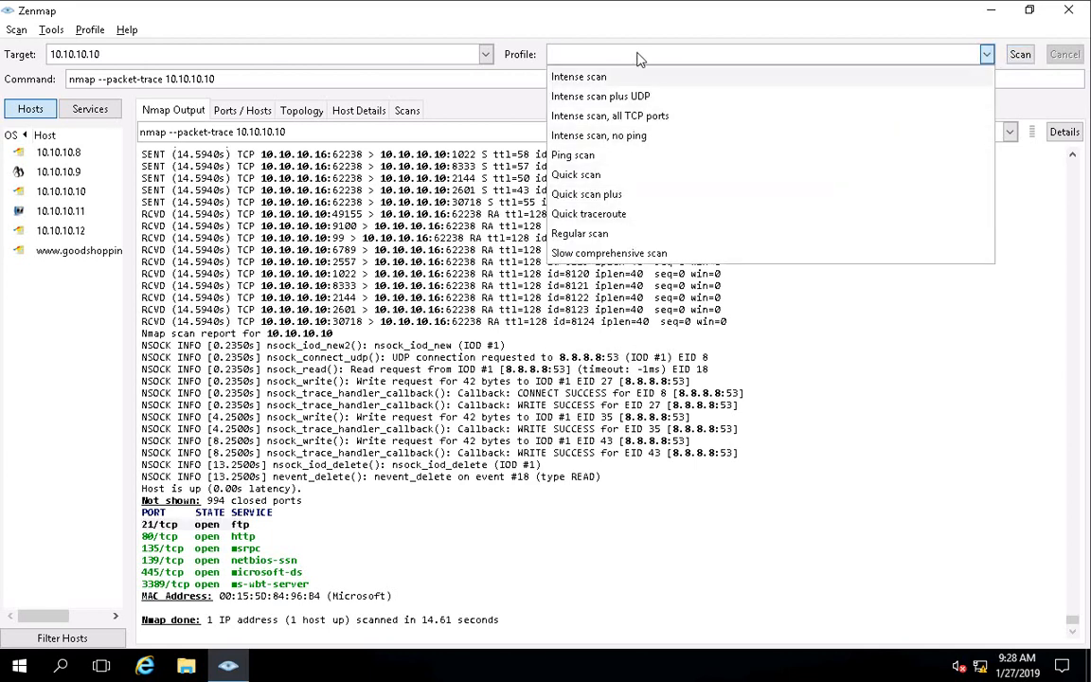
pyautogui.click(618, 257)
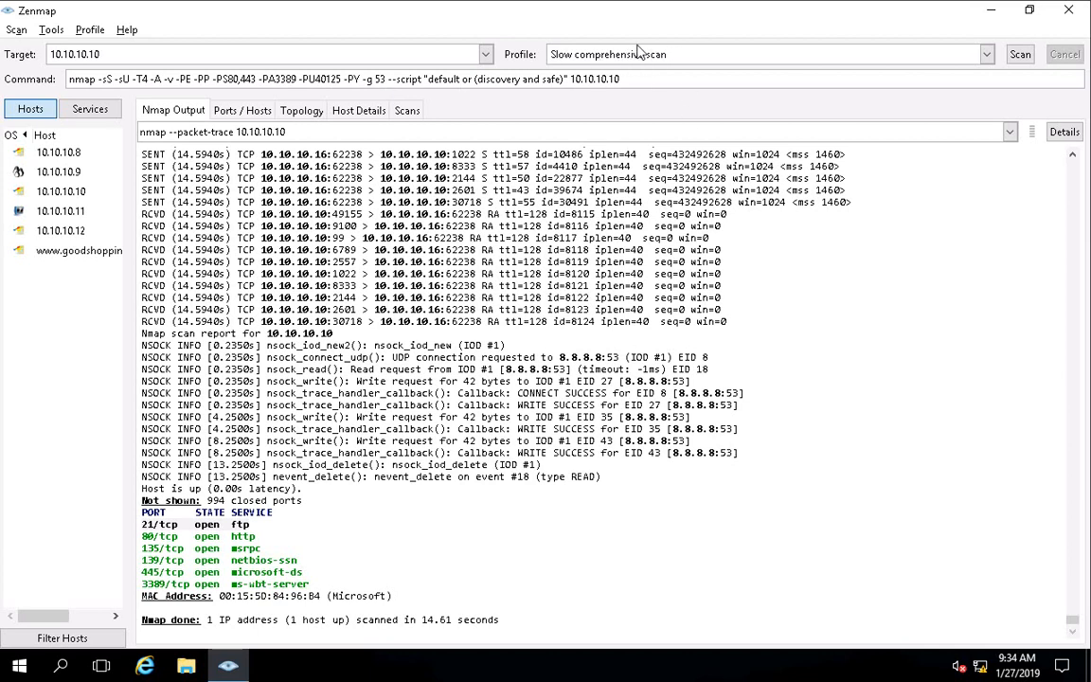
# Start a new scan profile, clear its prefilled command and name it Null Scan.
pyautogui.click(97, 35)
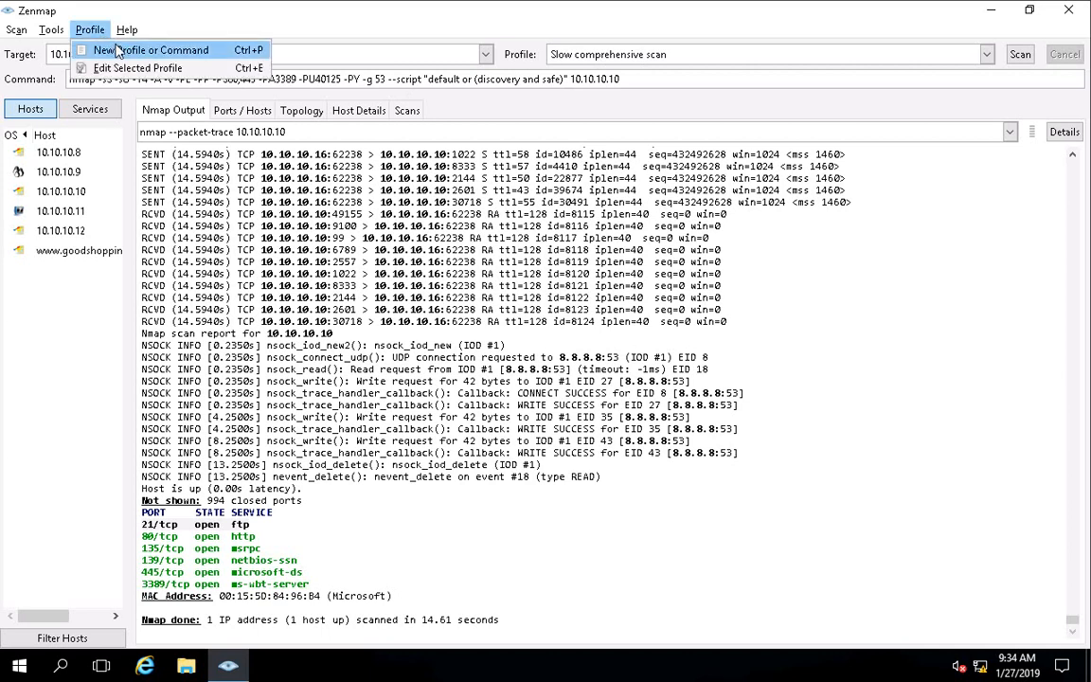
pyautogui.click(112, 50)
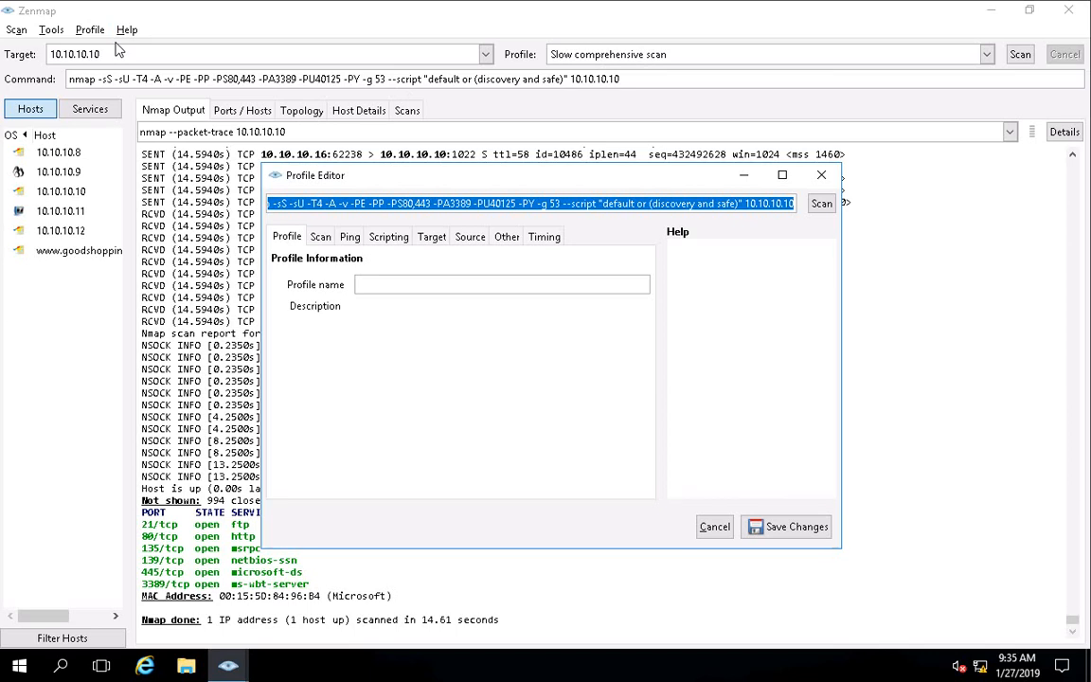
pyautogui.press('BackSpace')
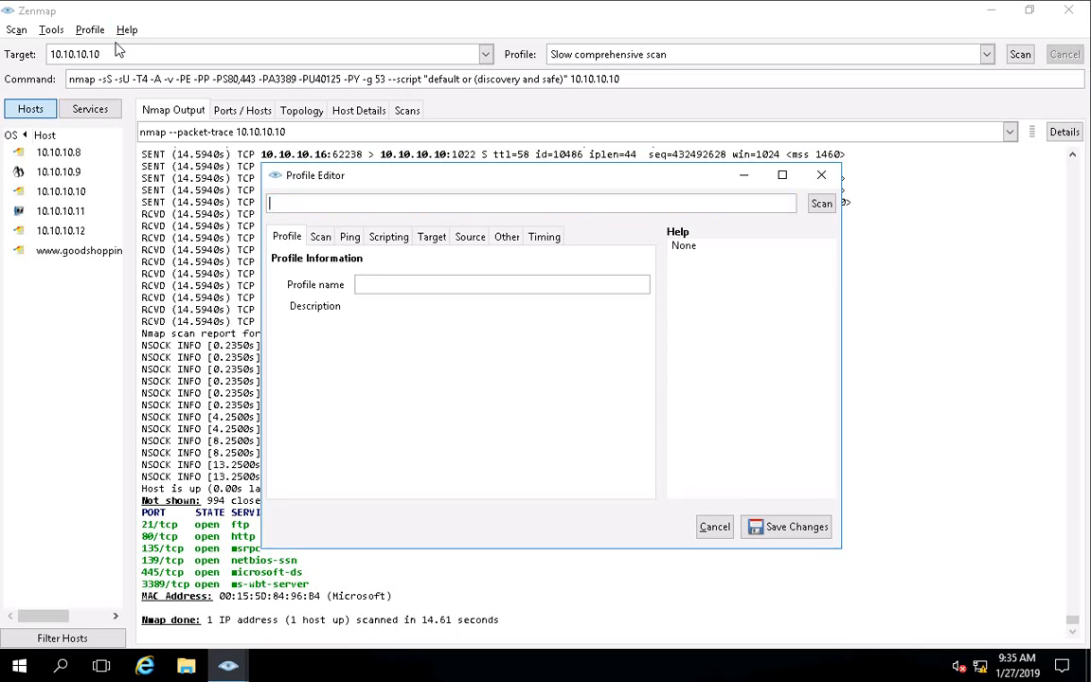
pyautogui.click(374, 288)
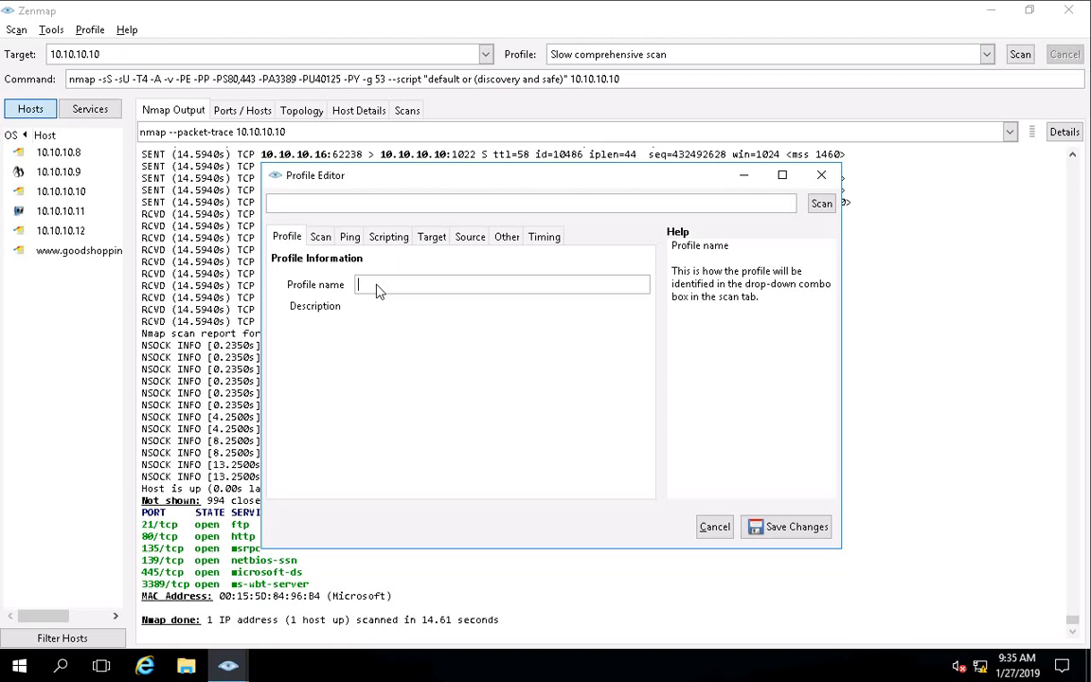
pyautogui.write('Null Scan')
# Set the new profile's target to 10.10.10.10 and its TCP scan type to Null scan (-sN).
pyautogui.click(321, 238)
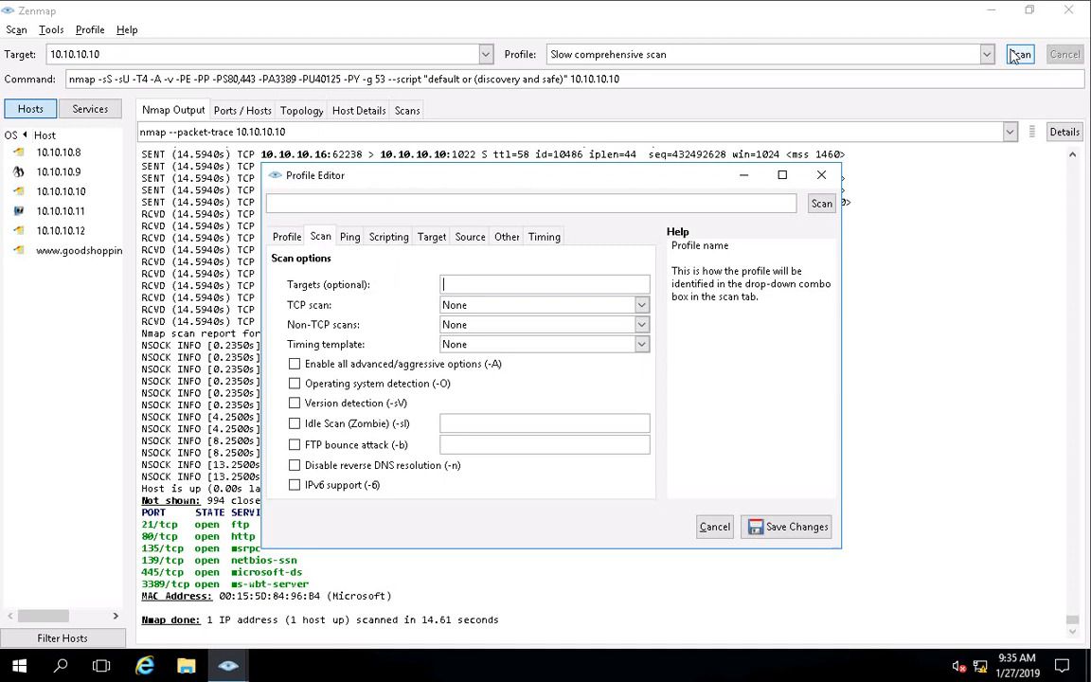
pyautogui.write('10.10.10.10')
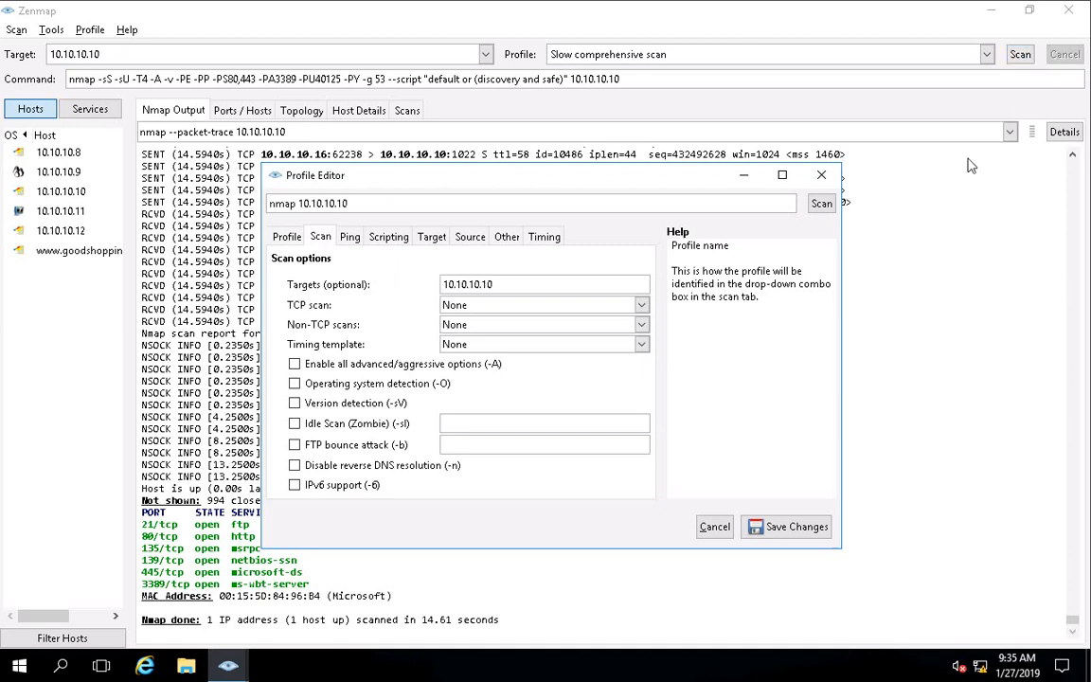
pyautogui.click(640, 305)
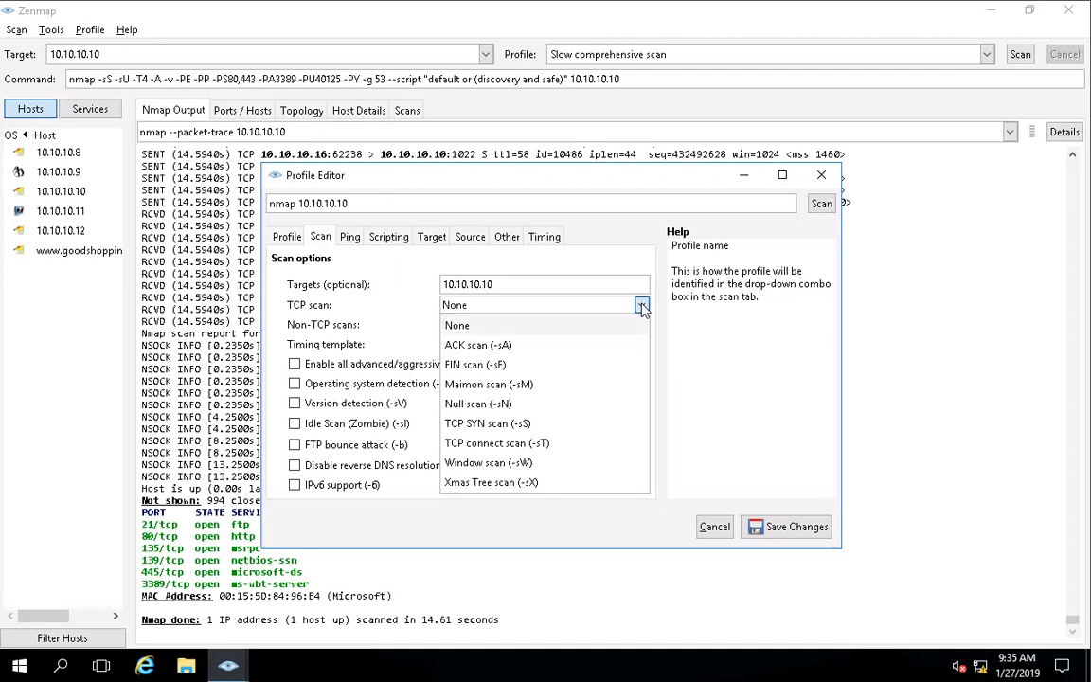
pyautogui.click(485, 405)
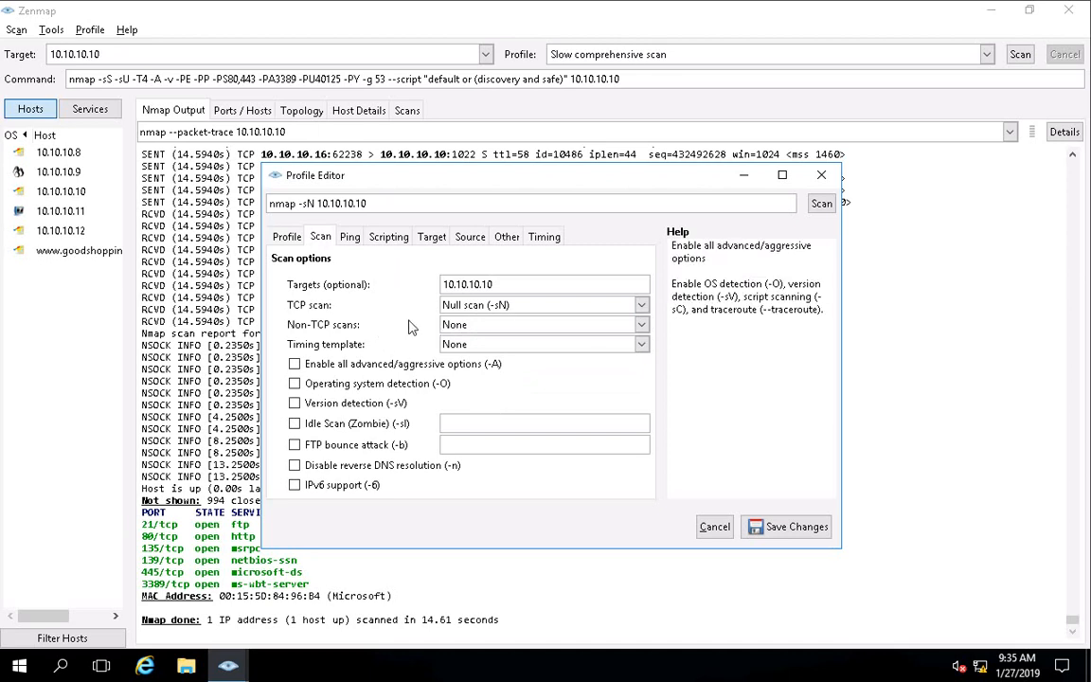
# Leave the non-TCP scan at None, set the timing template to Aggressive (-T4) and save the profile.
pyautogui.click(641, 327)
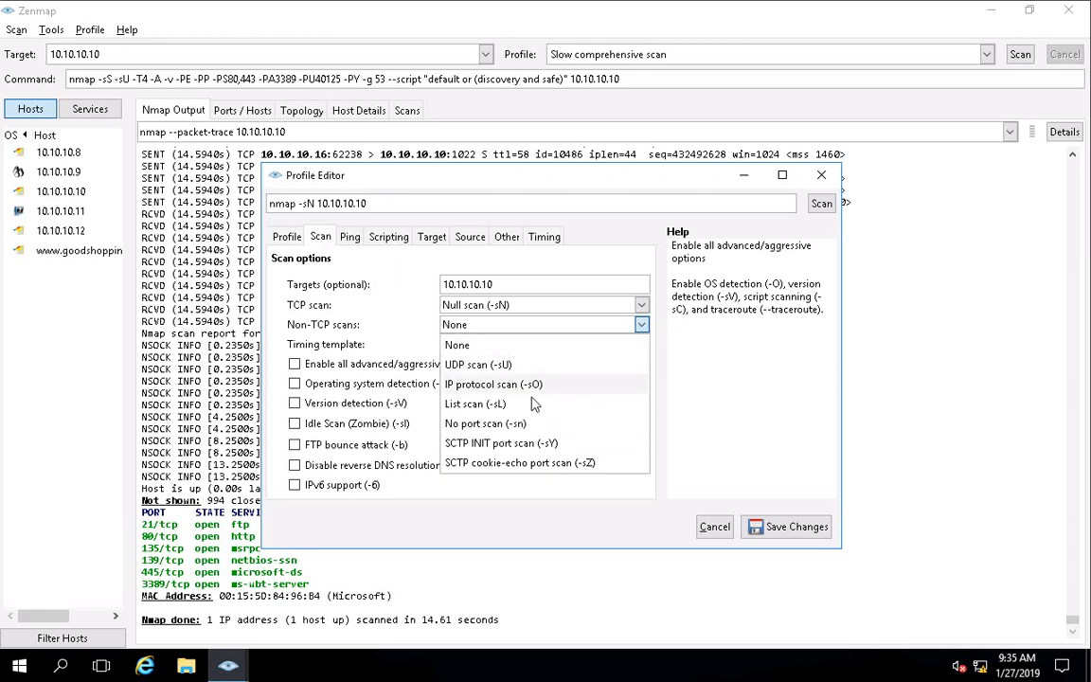
pyautogui.click(399, 326)
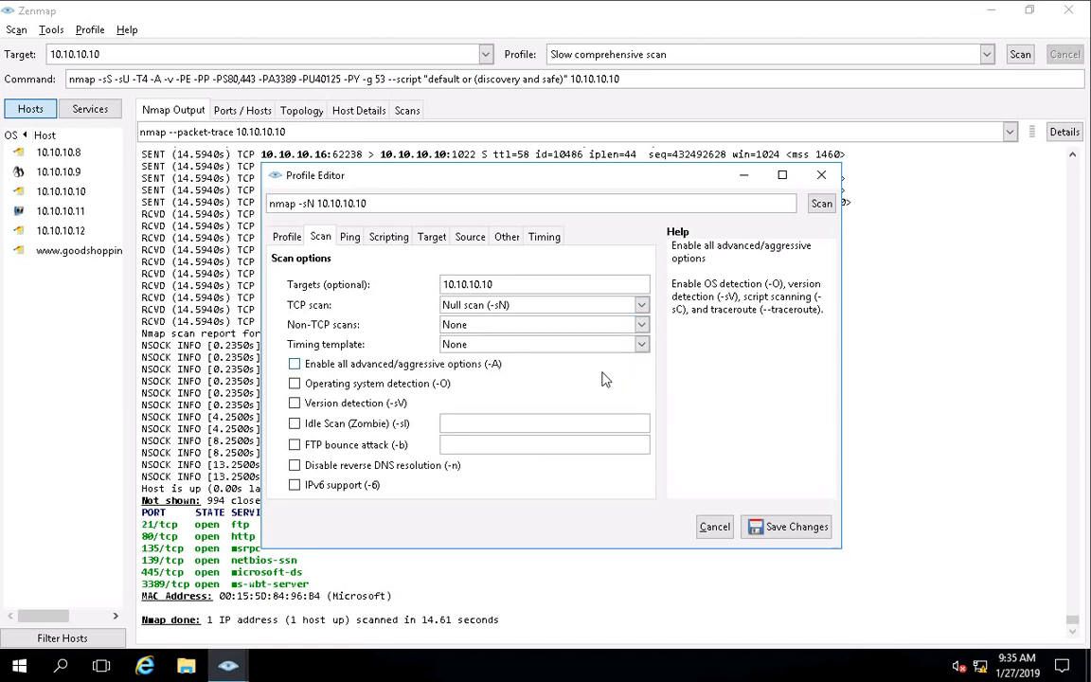
pyautogui.click(641, 347)
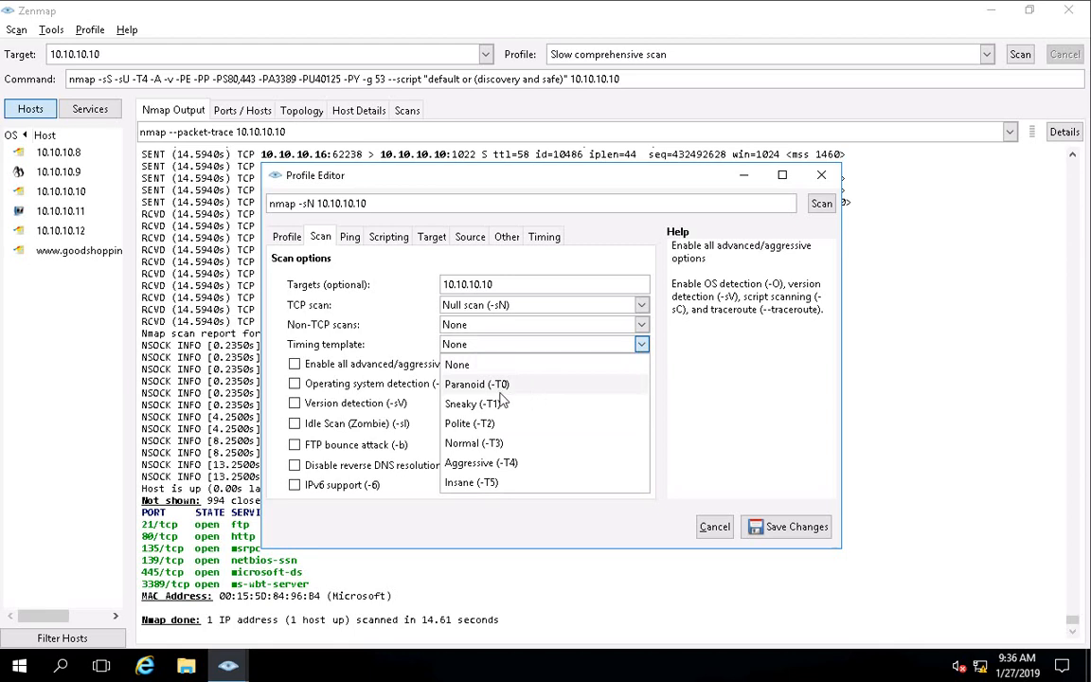
pyautogui.click(512, 464)
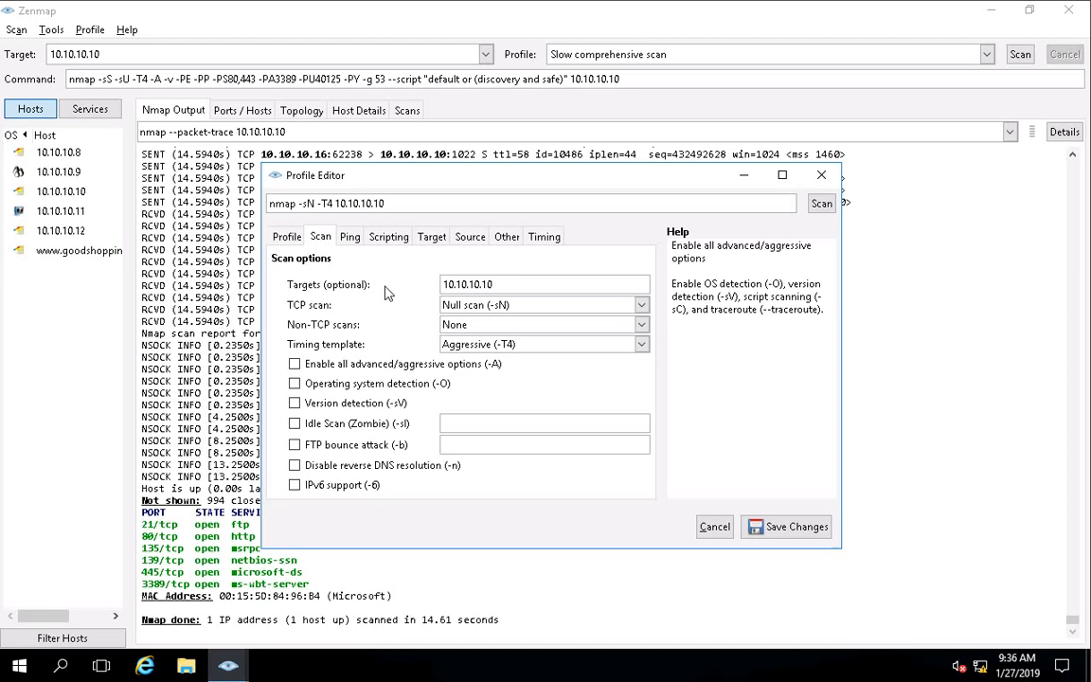
pyautogui.click(775, 528)
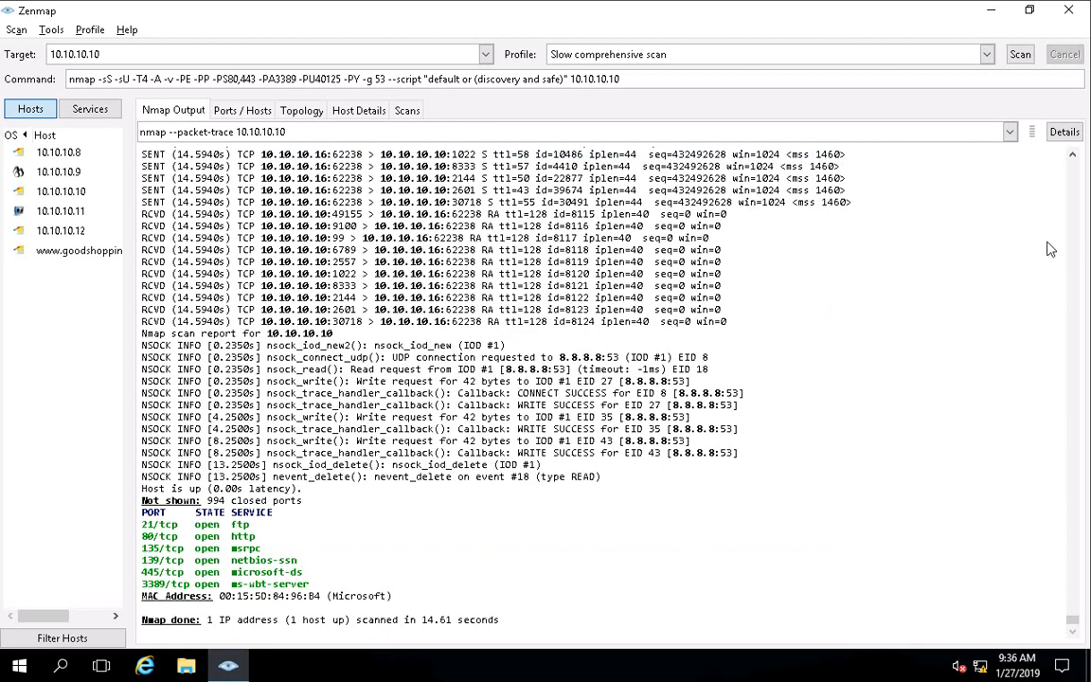
# Select the Null Scan profile and run it against 10.10.10.10.
pyautogui.click(986, 54)
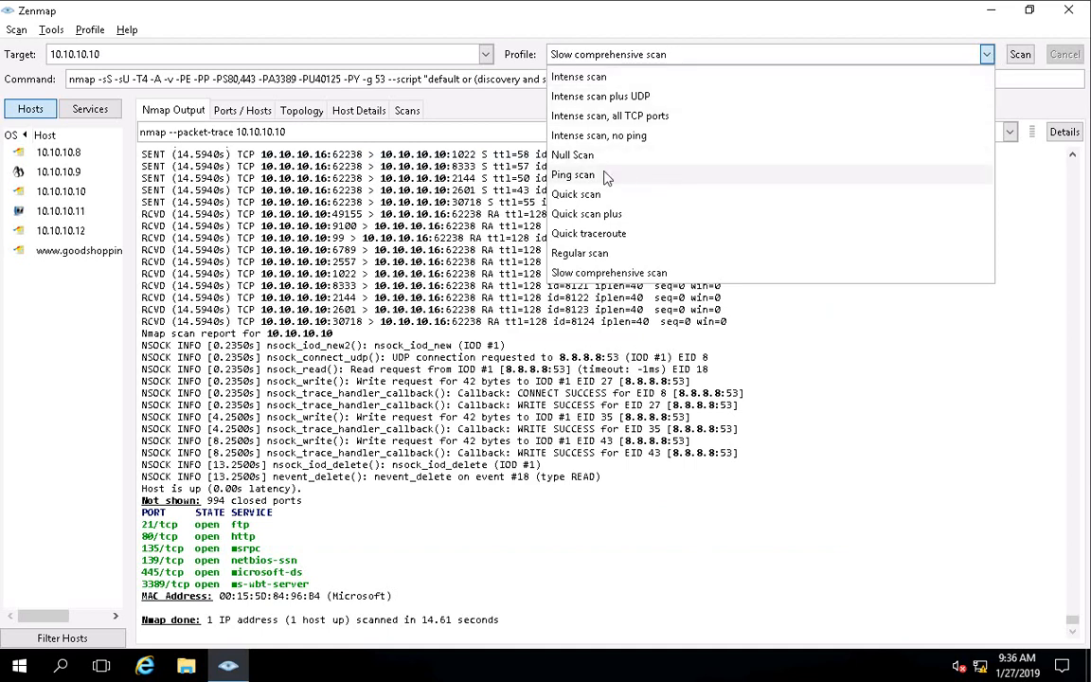
pyautogui.click(574, 155)
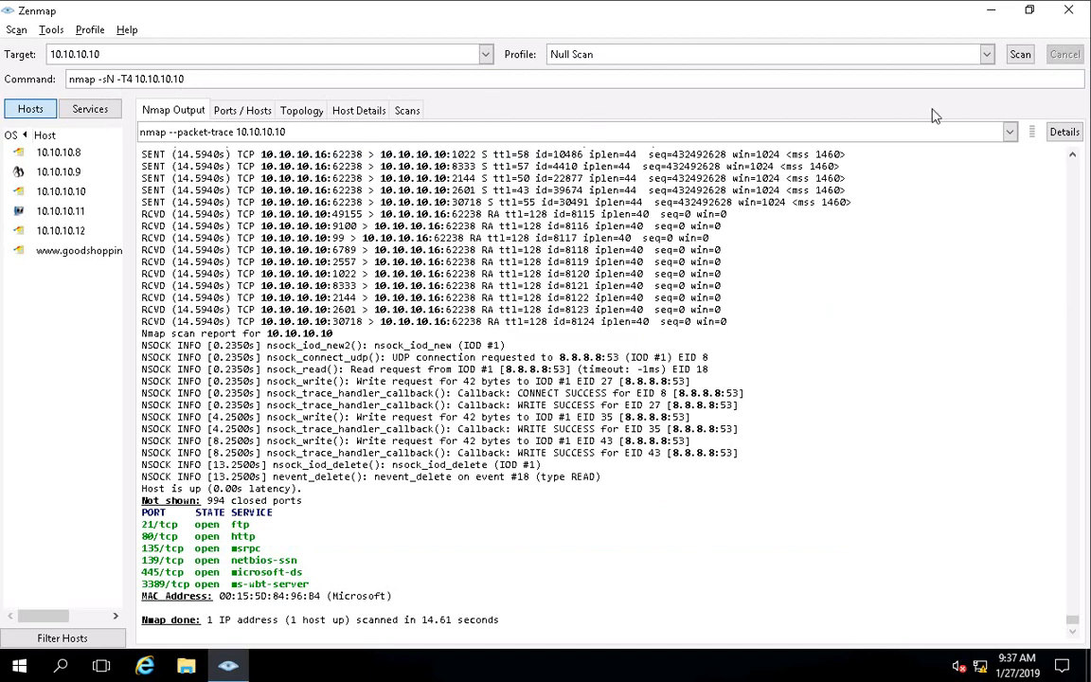
pyautogui.click(1023, 56)
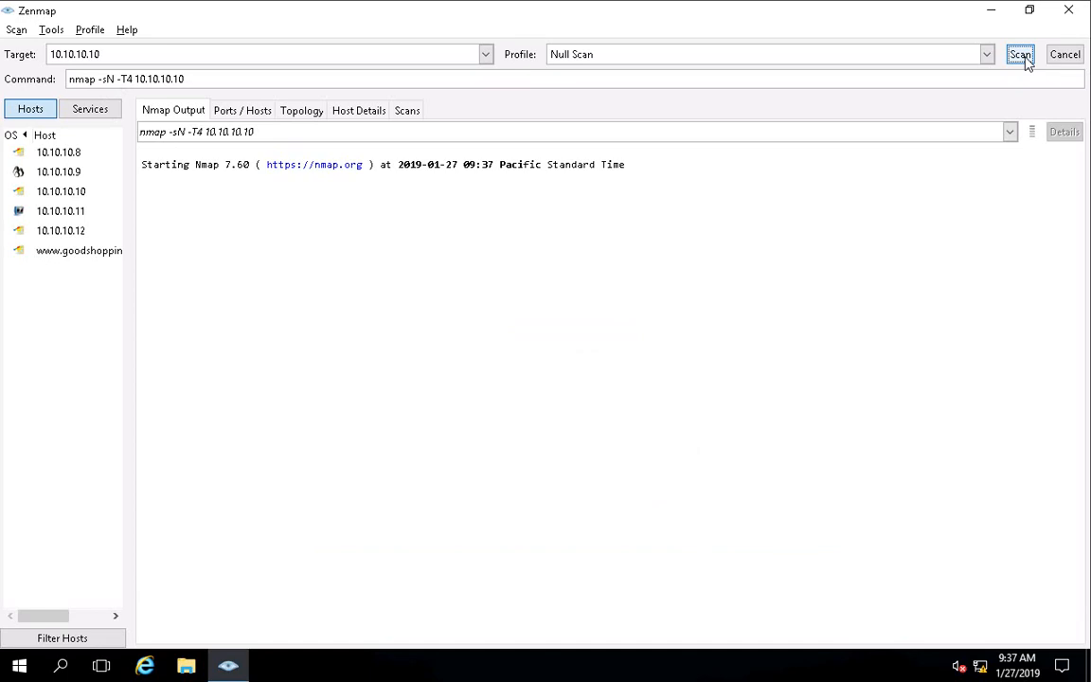